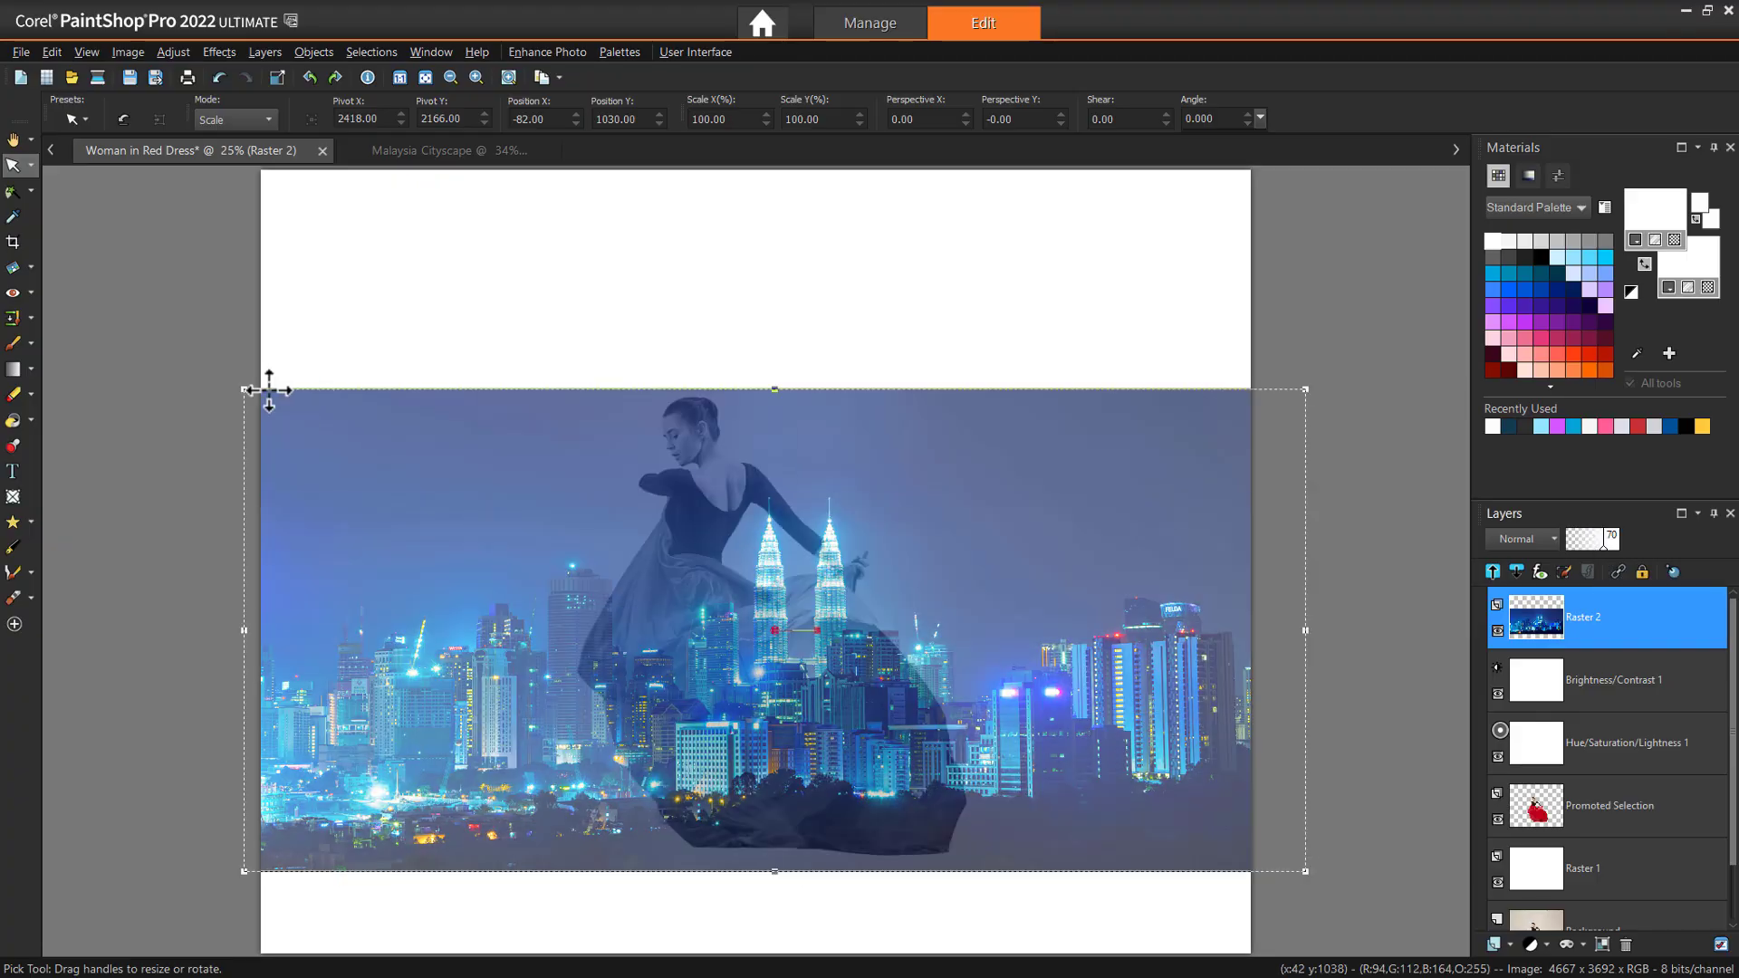
- Shrink the skyline, move it down-left over the skirt, tilt it slightly, and set opacity to 100
left_click_drag(262, 388, 395, 458)
left_click_drag(1284, 453, 1194, 509)
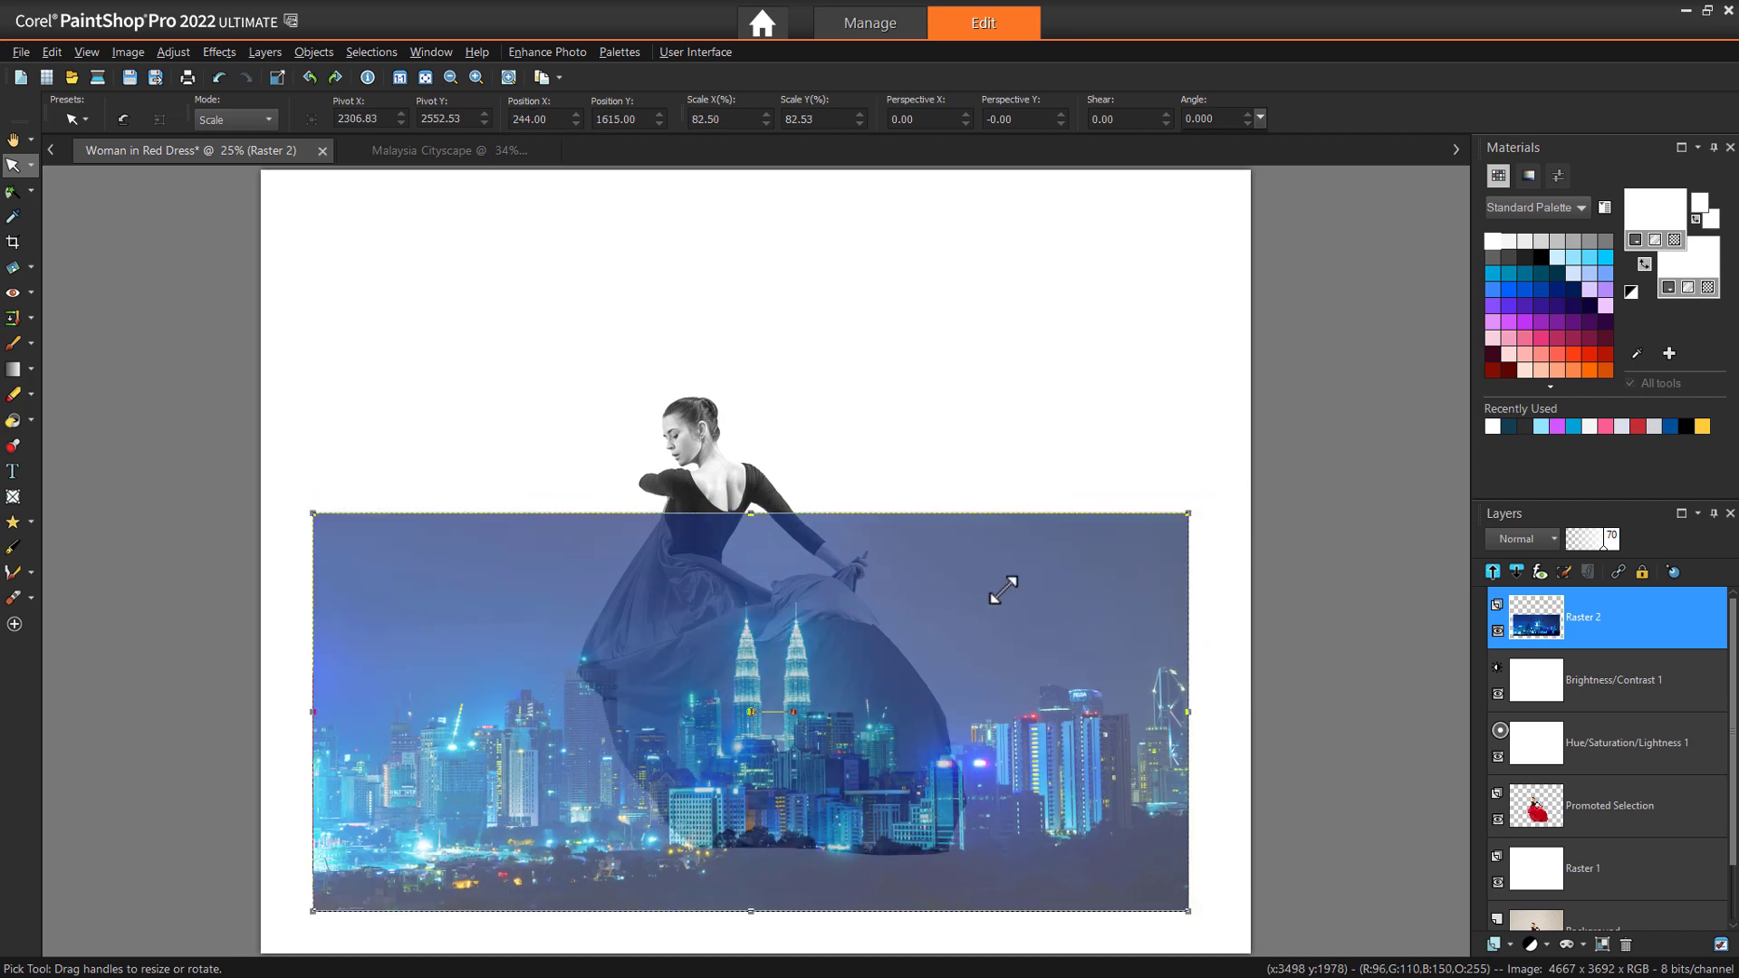
left_click_drag(1196, 906, 1030, 805)
left_click_drag(1612, 547, 1629, 546)
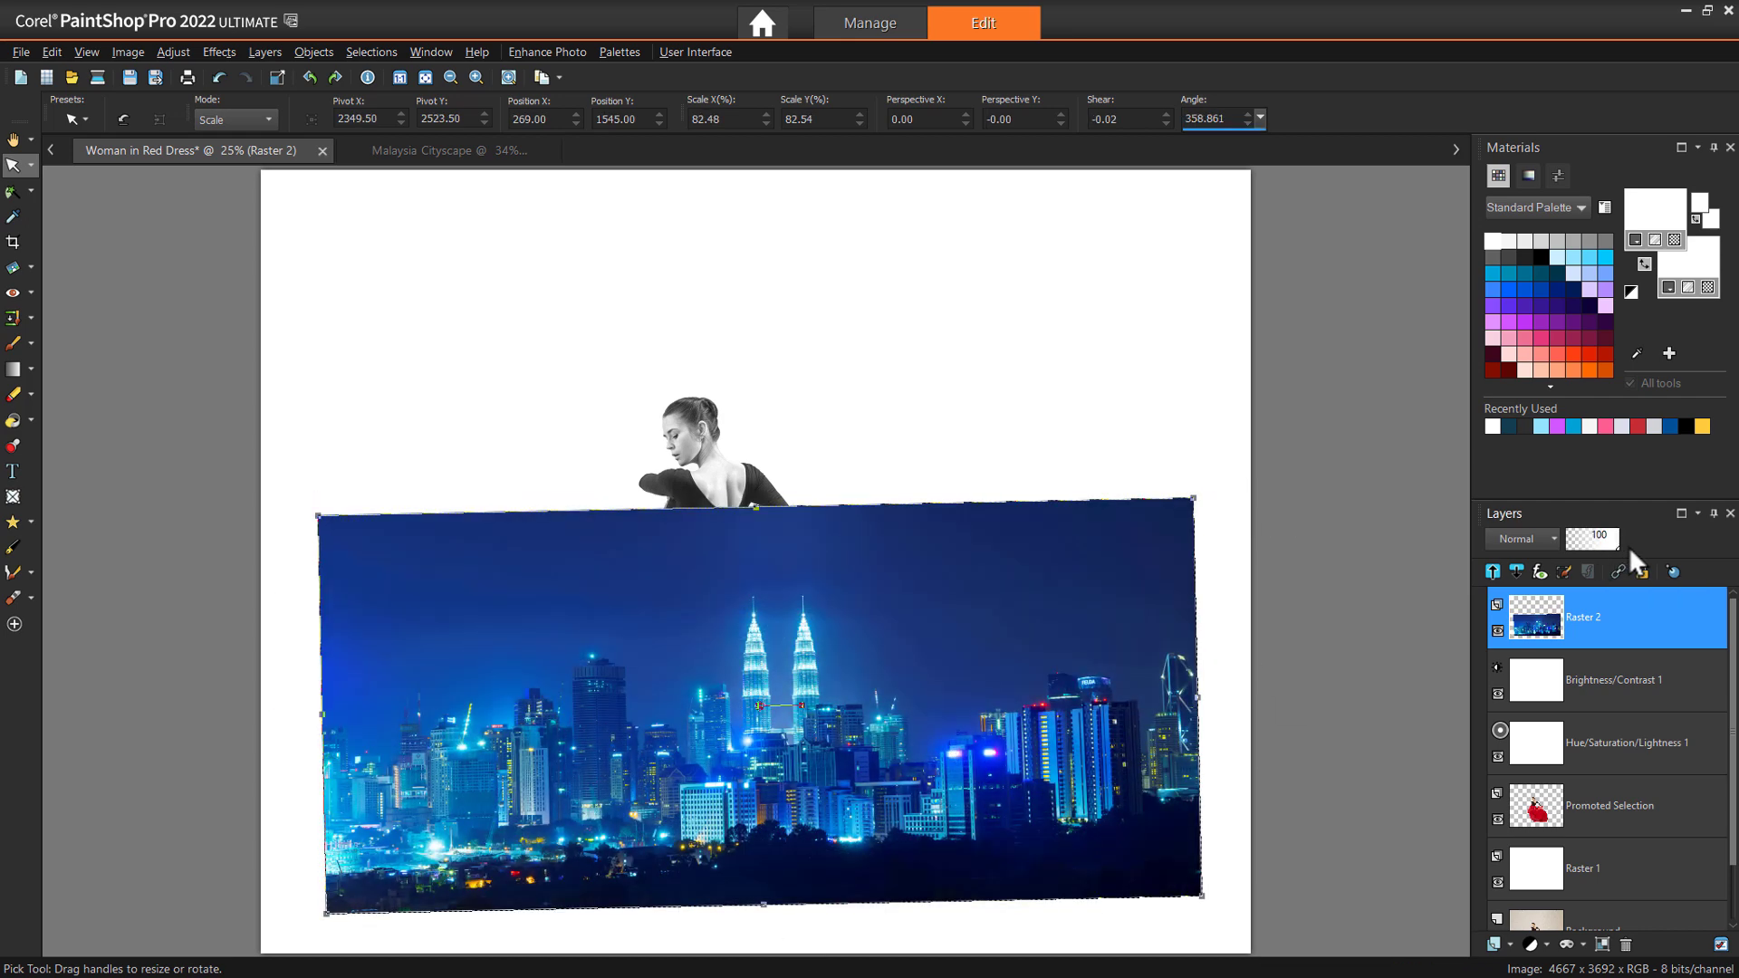
- Set the skyline layer's blend mode to Lighten, then switch it to Dodge
left_click(1540, 542)
left_click(1475, 595)
scroll(1126, 661, "up", 2)
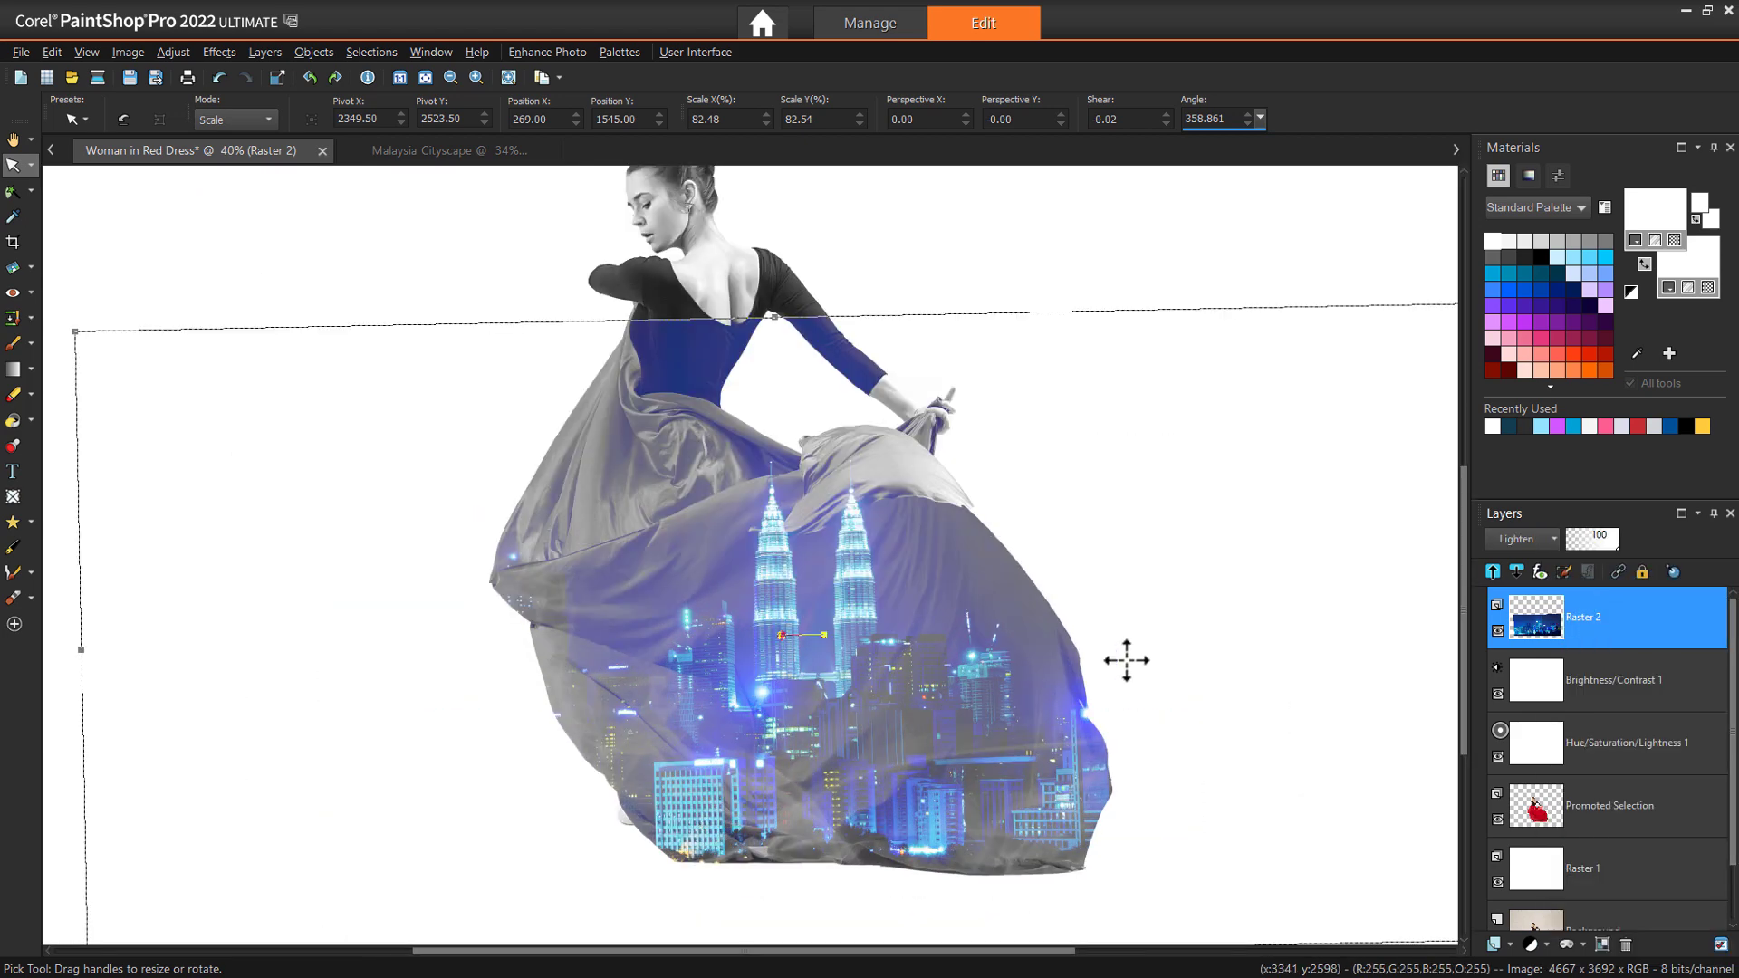
left_click(1539, 542)
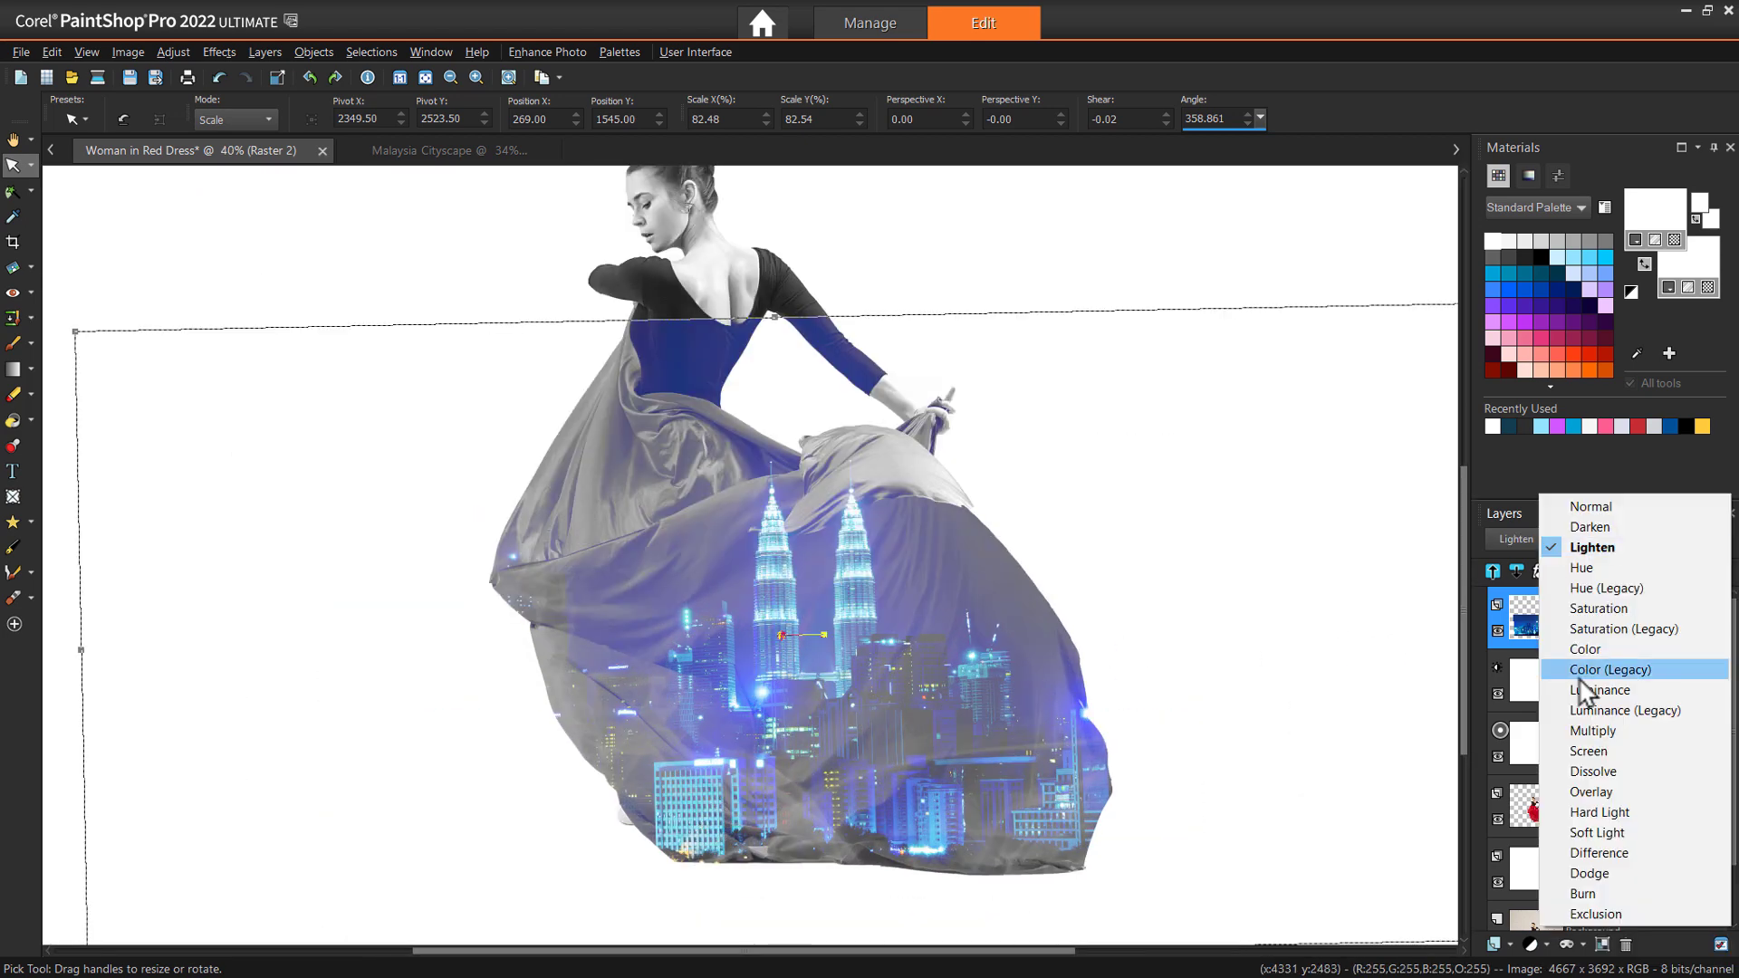
left_click(1580, 681)
left_click(1553, 542)
left_click(1590, 686)
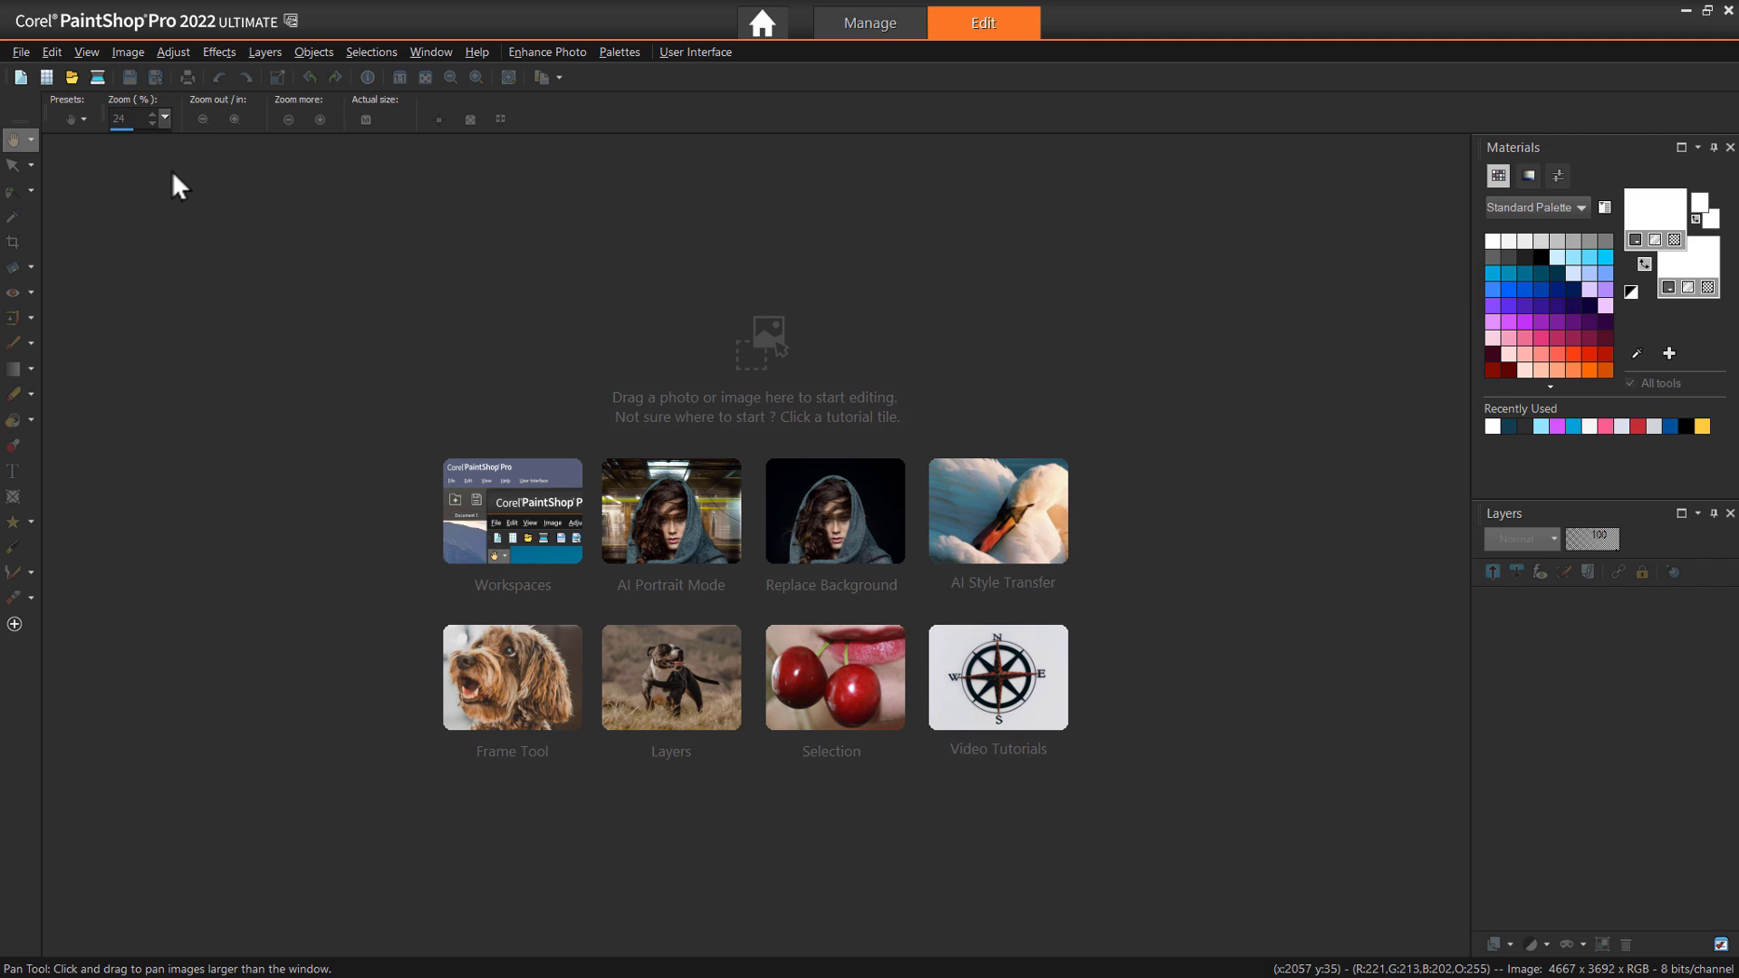
- Switch PaintShop Pro to the Complete workspace
left_click(20, 52)
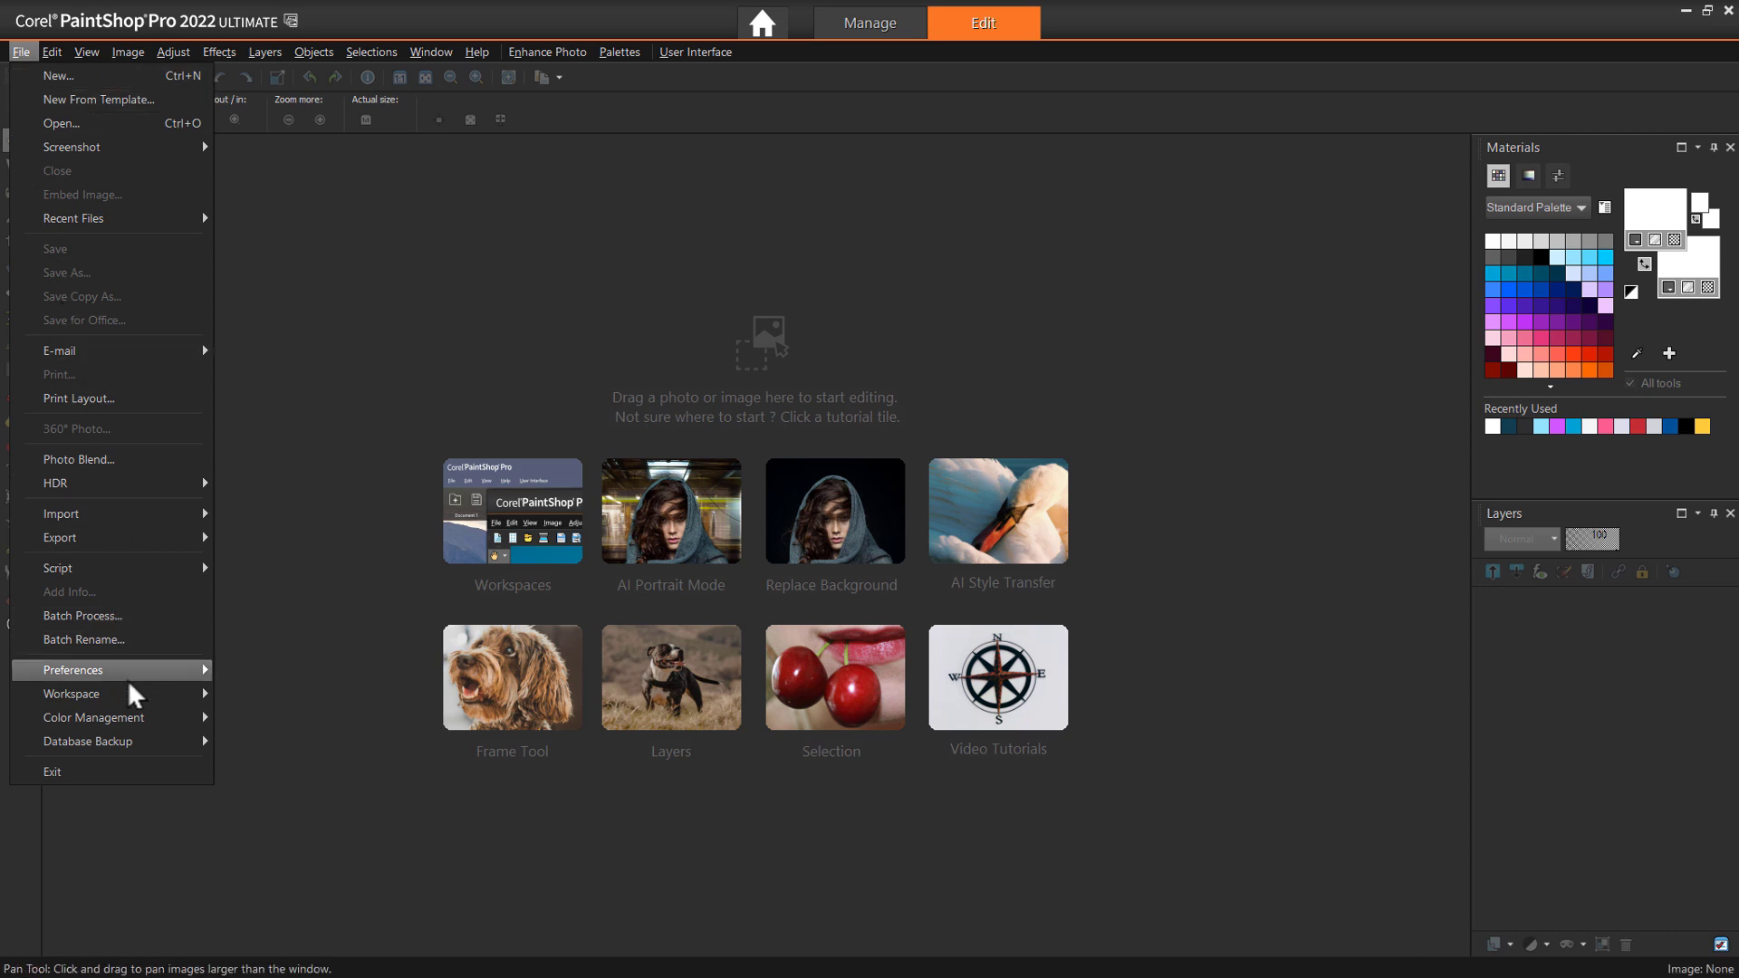
mouse_move(133, 692)
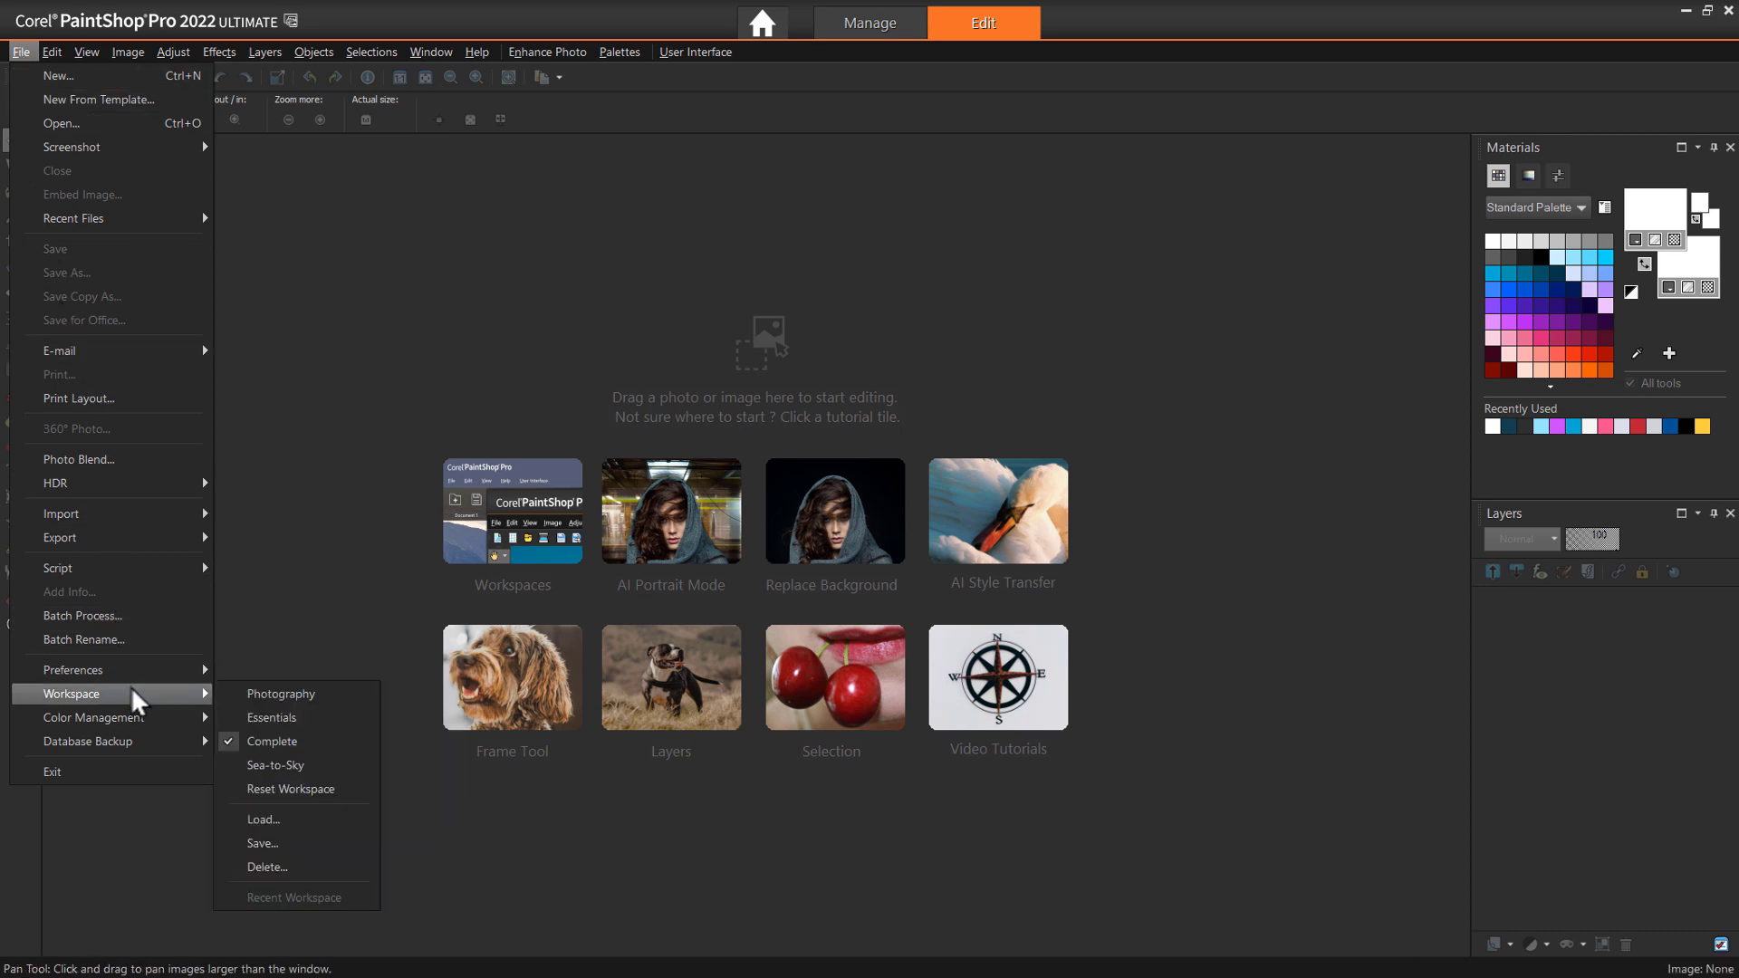
left_click(324, 743)
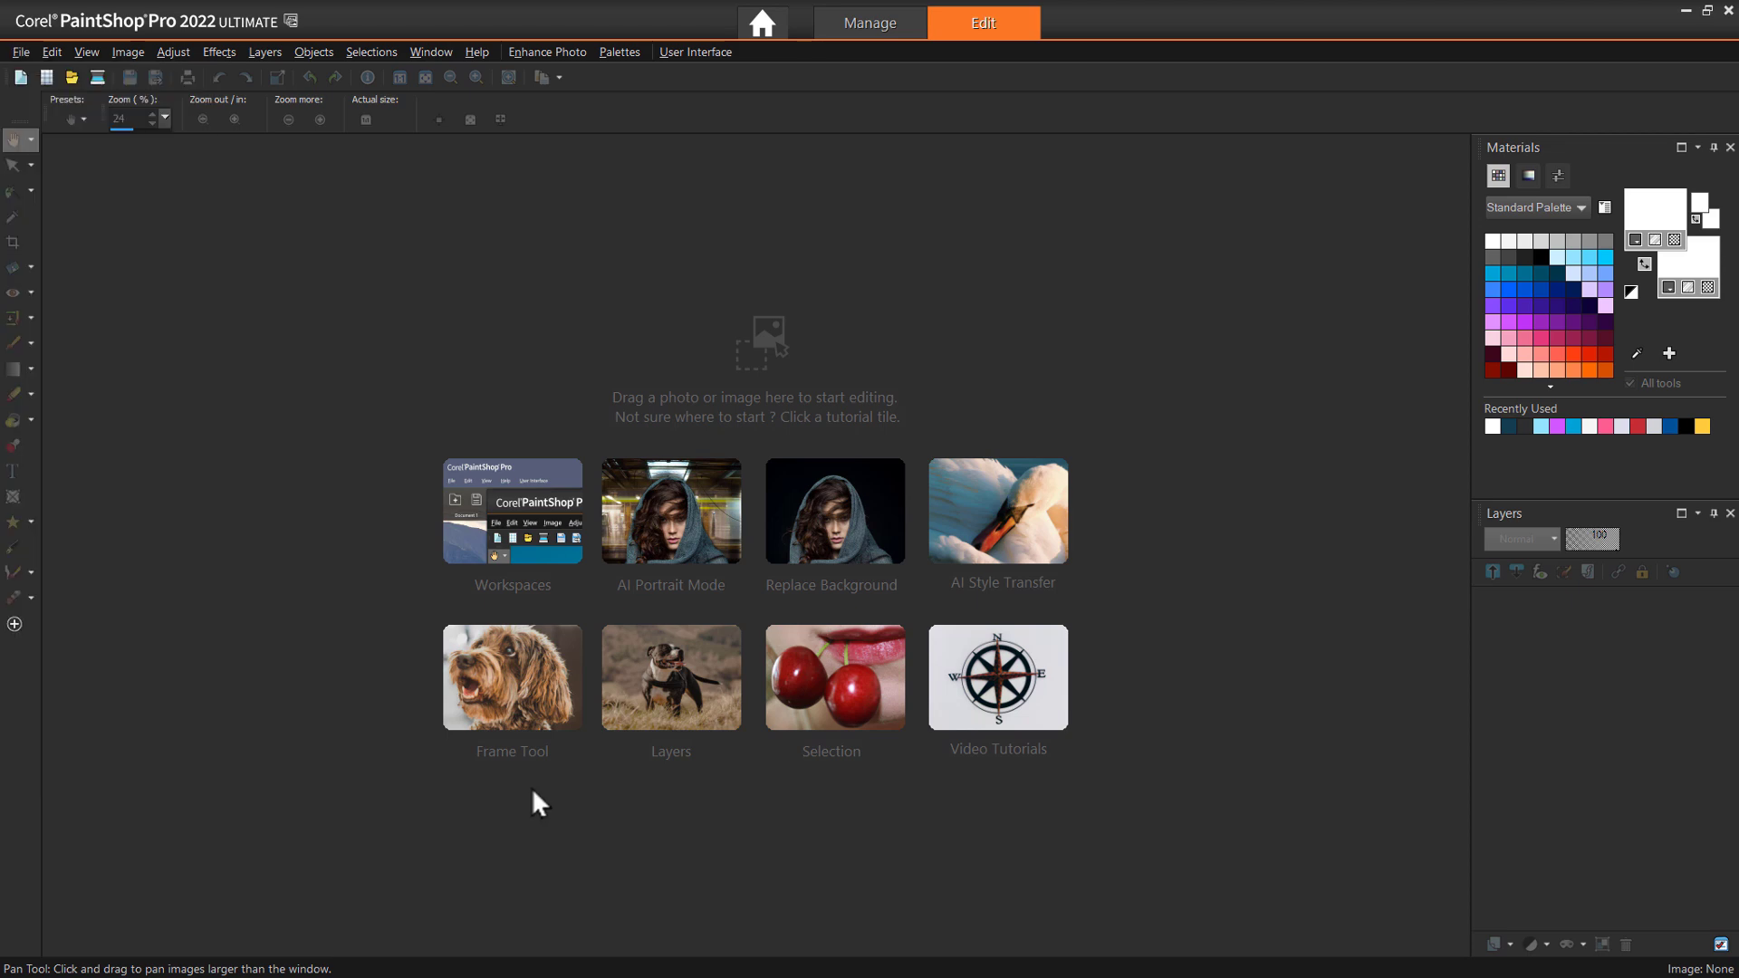
- Open the Woman in Red Dress photo and zoom to 40%
left_click(20, 51)
left_click(52, 118)
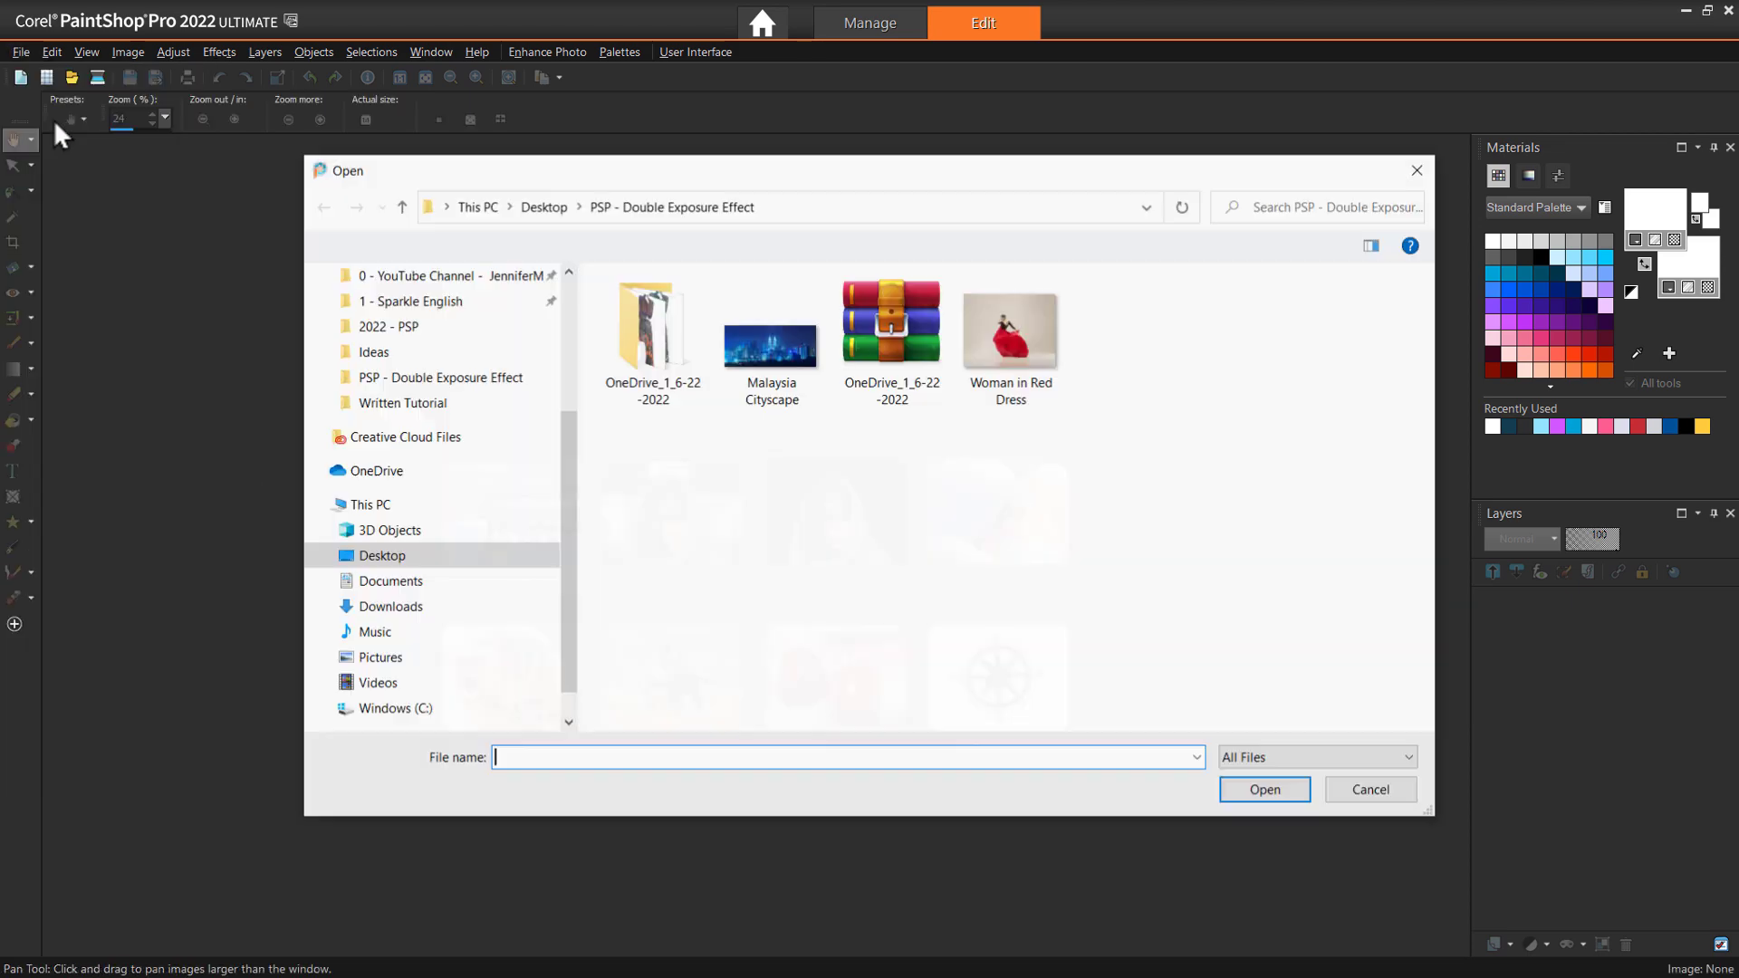
double_click(1002, 343)
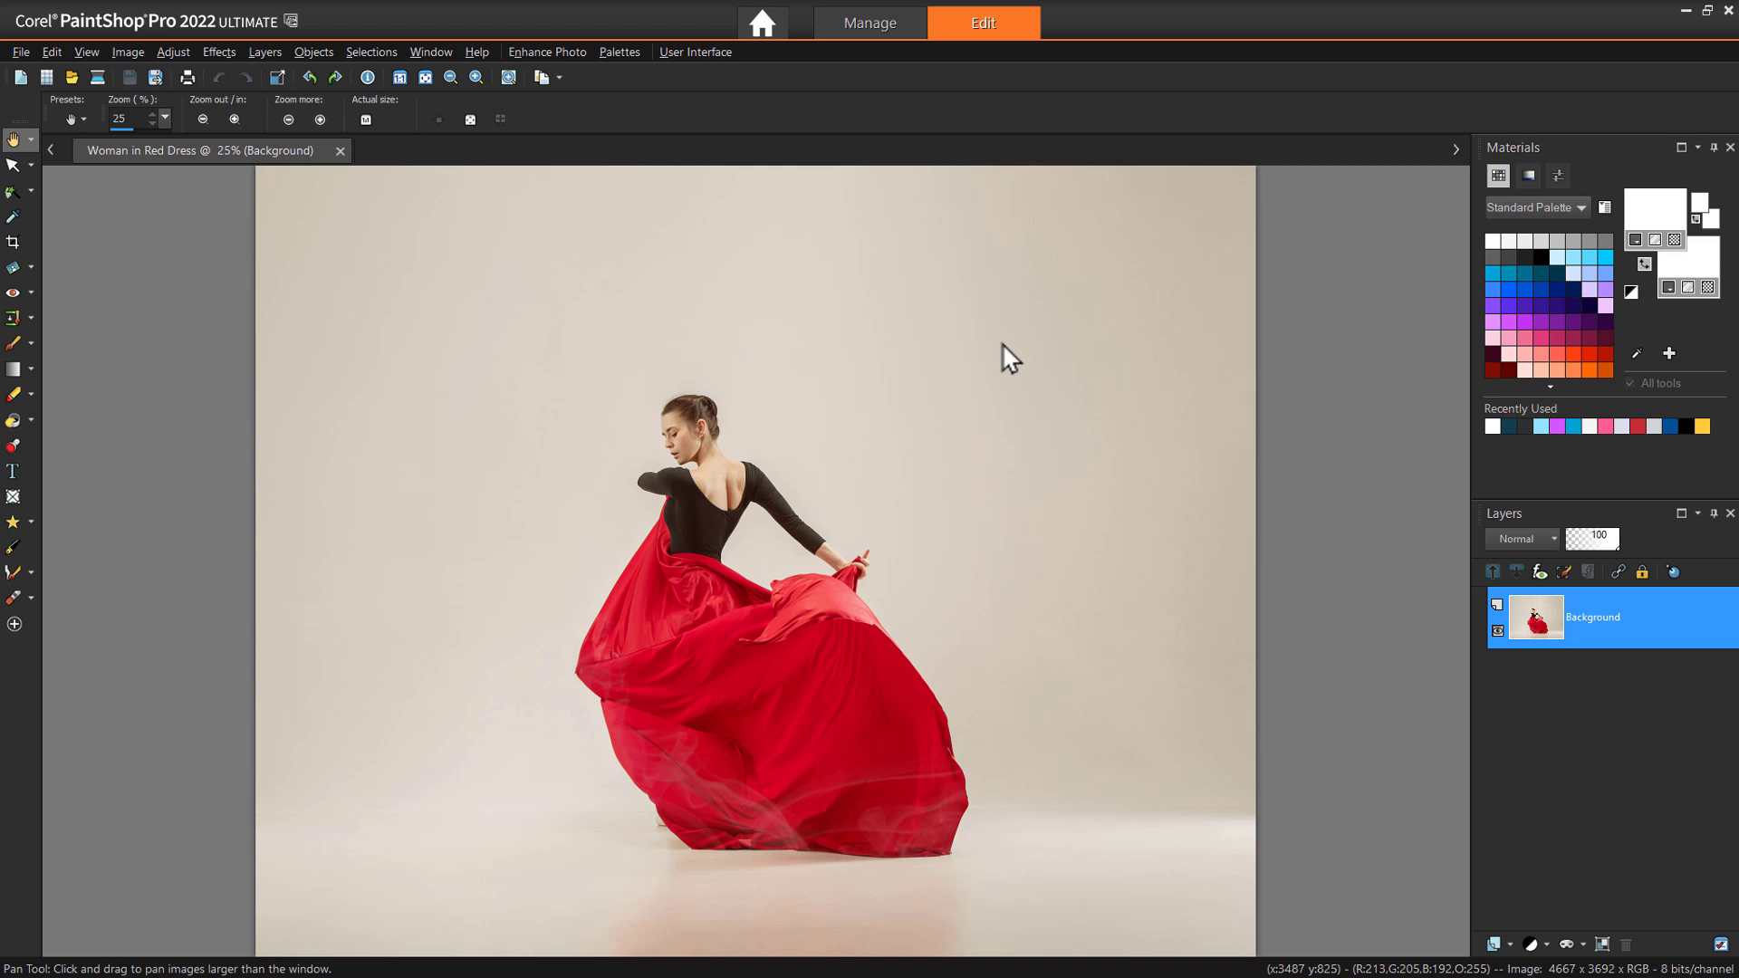
scroll(870, 738, "up", 2)
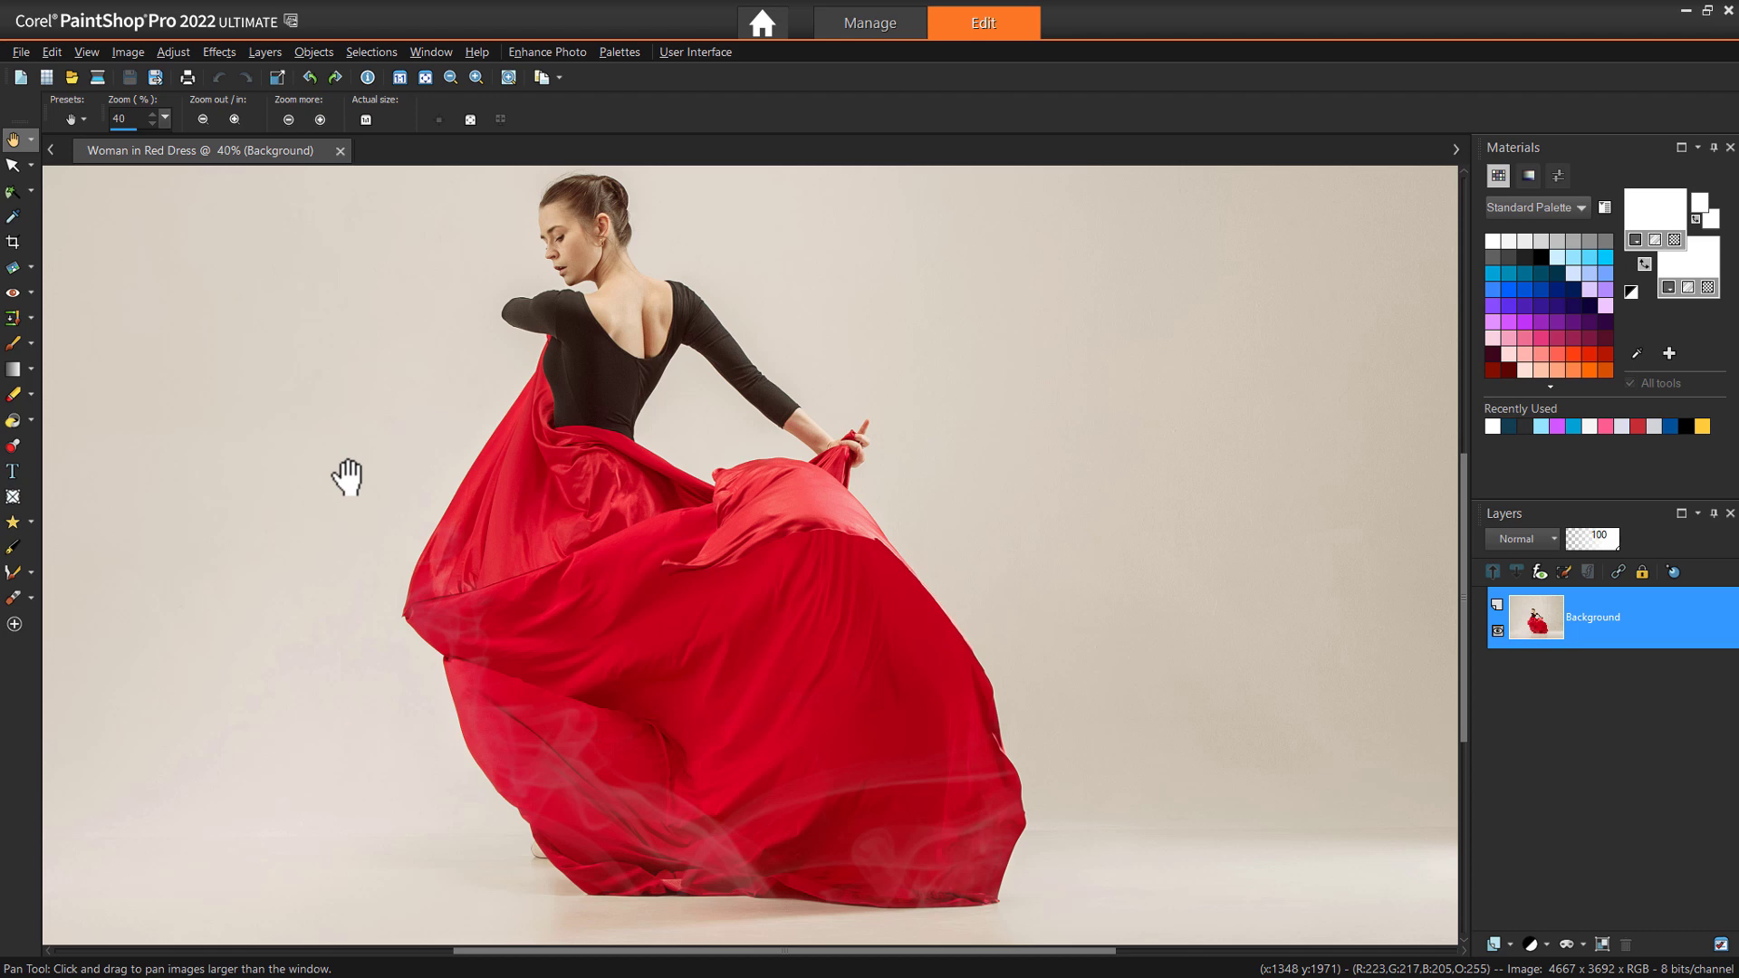
- Choose the Smart Selection Brush with Mode set to Add (Shift)
left_click(31, 200)
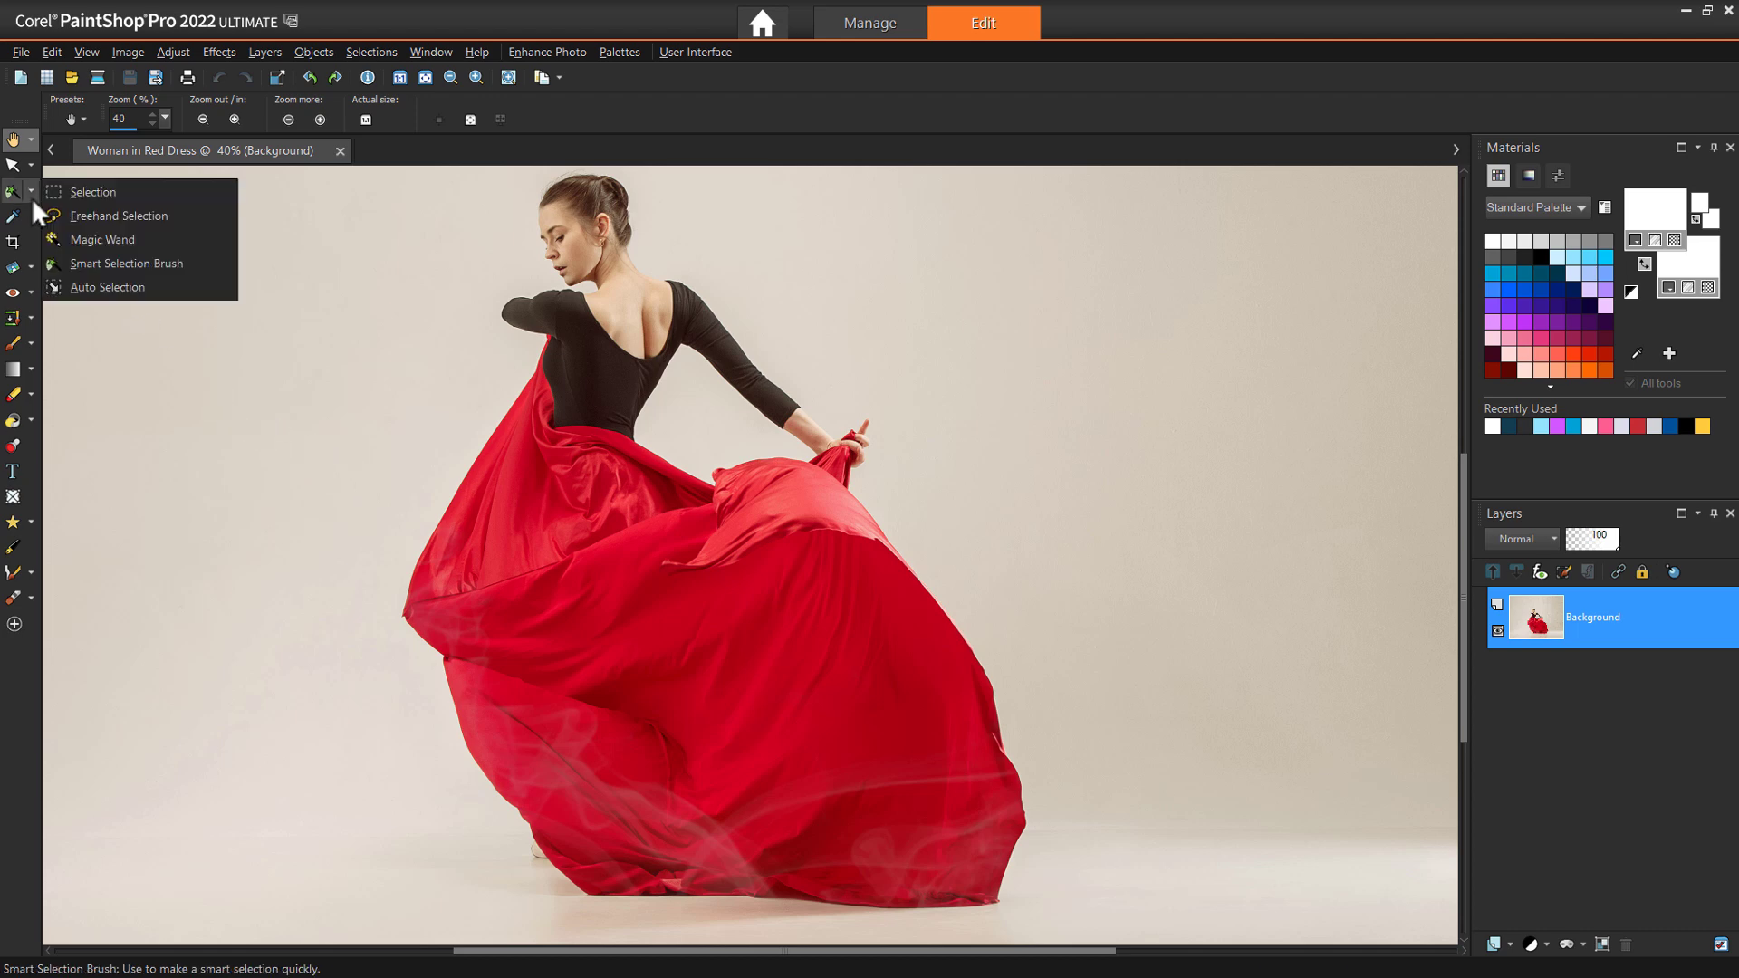
left_click(127, 264)
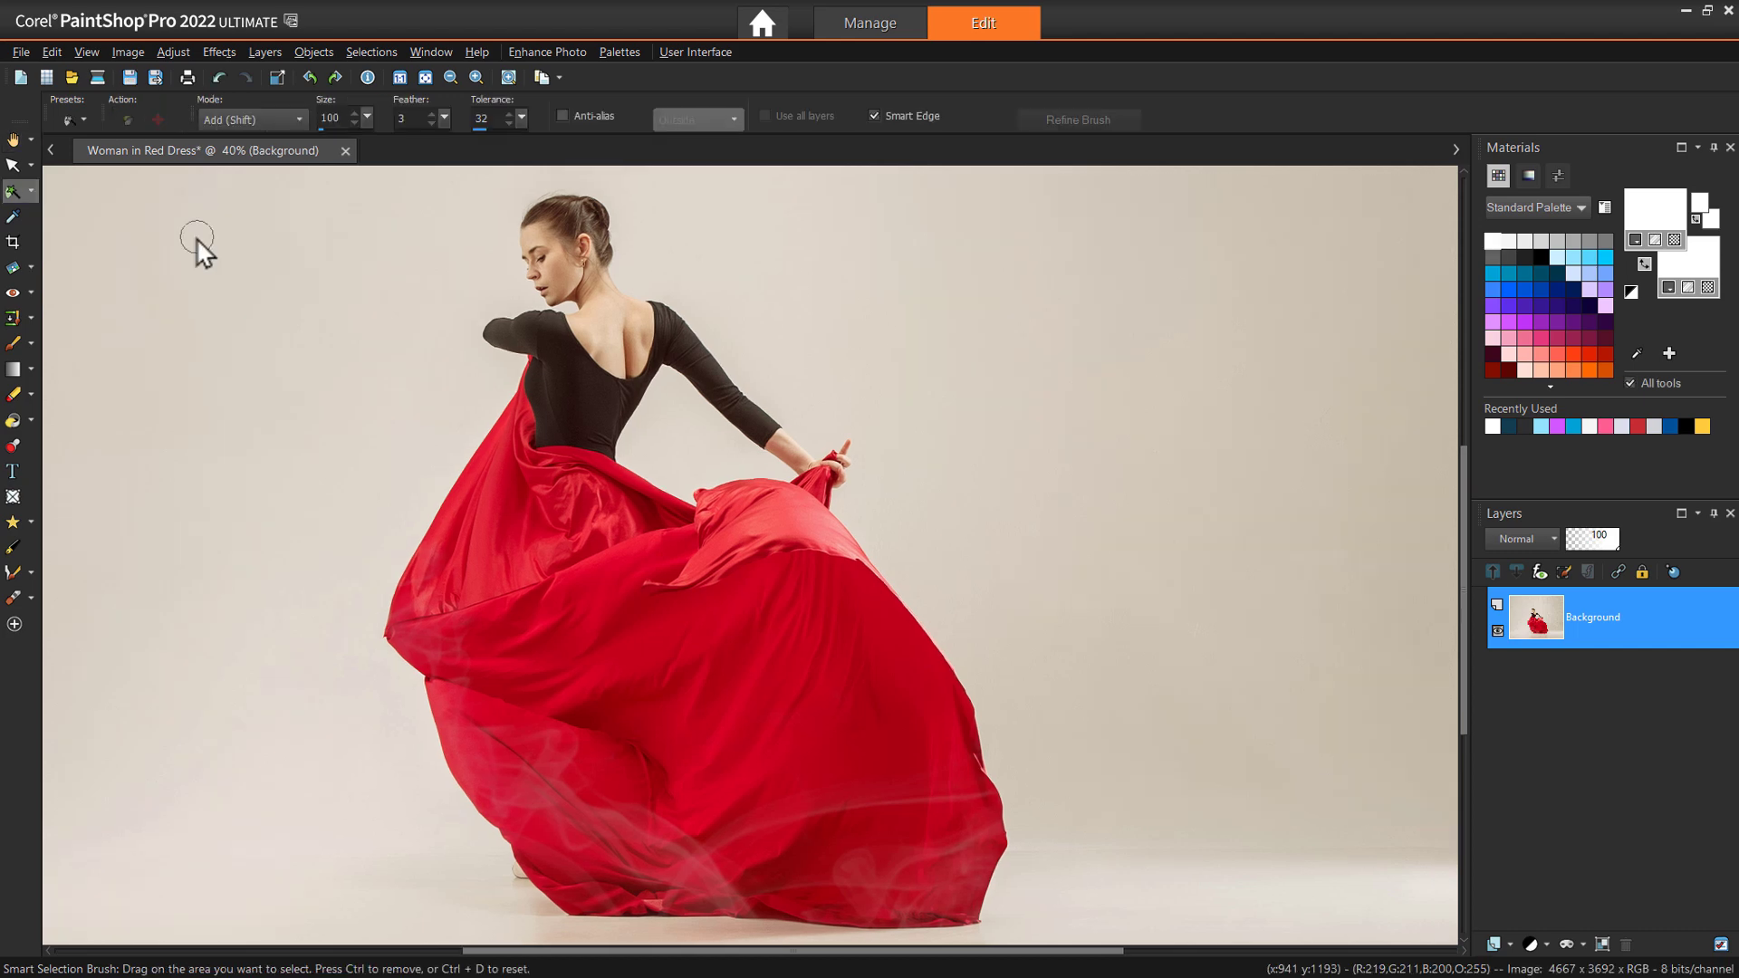
left_click(286, 121)
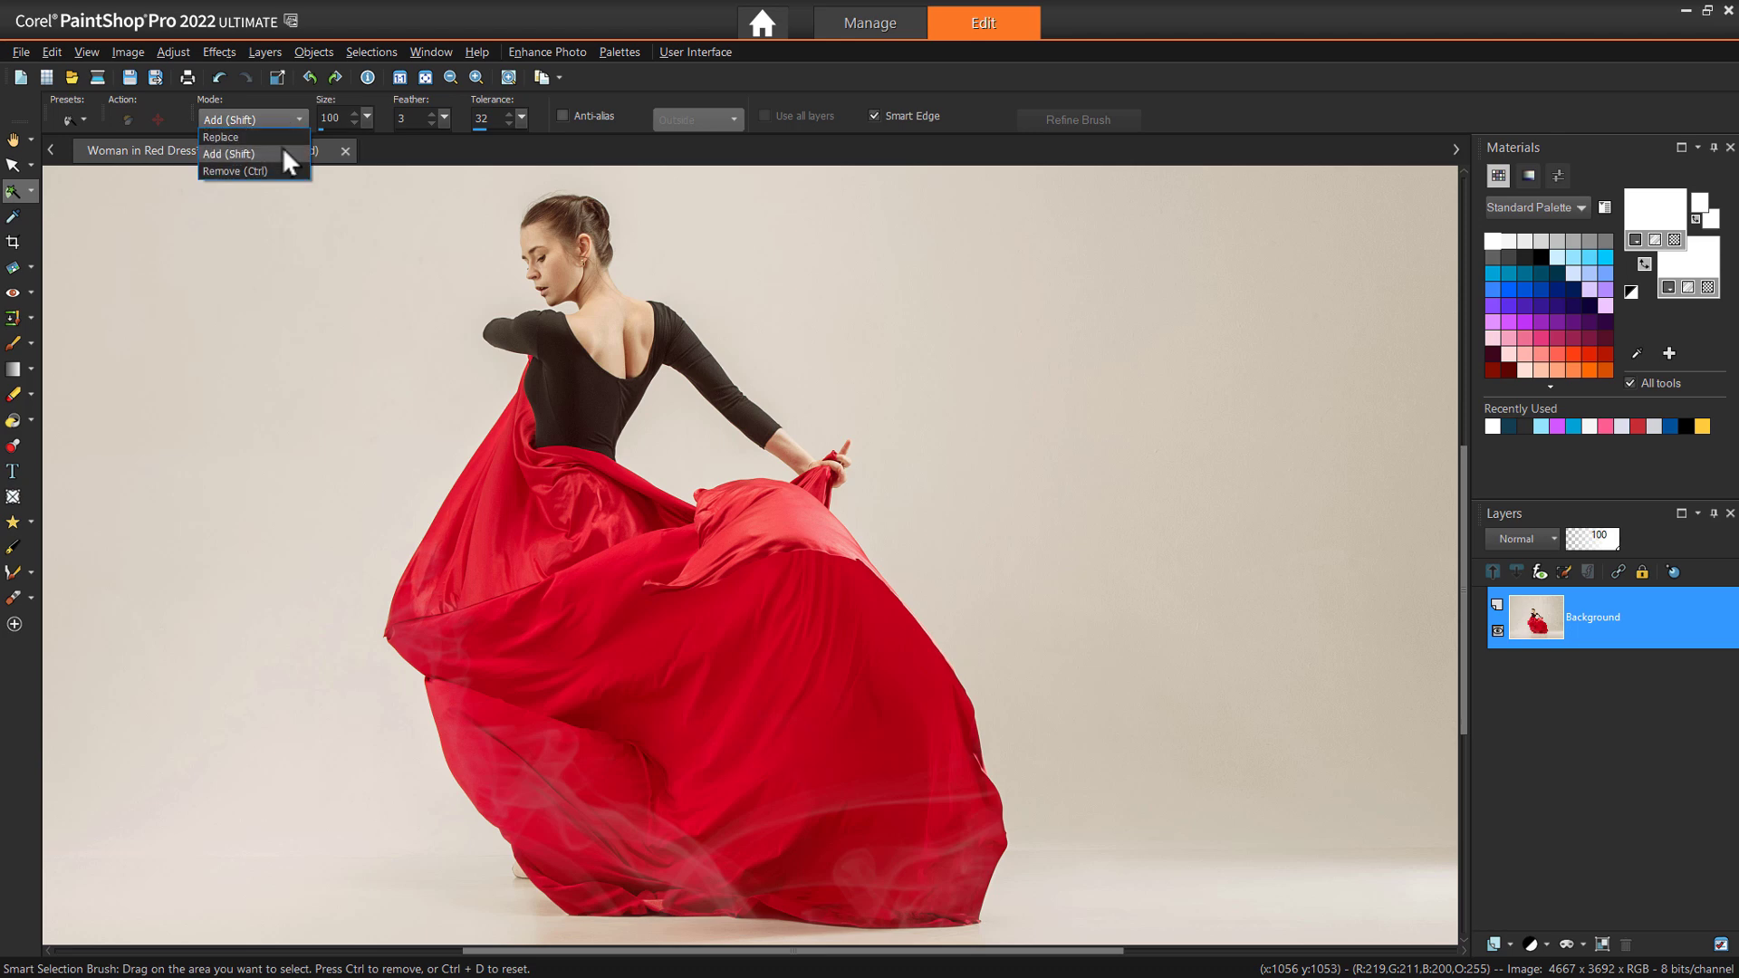
left_click(282, 154)
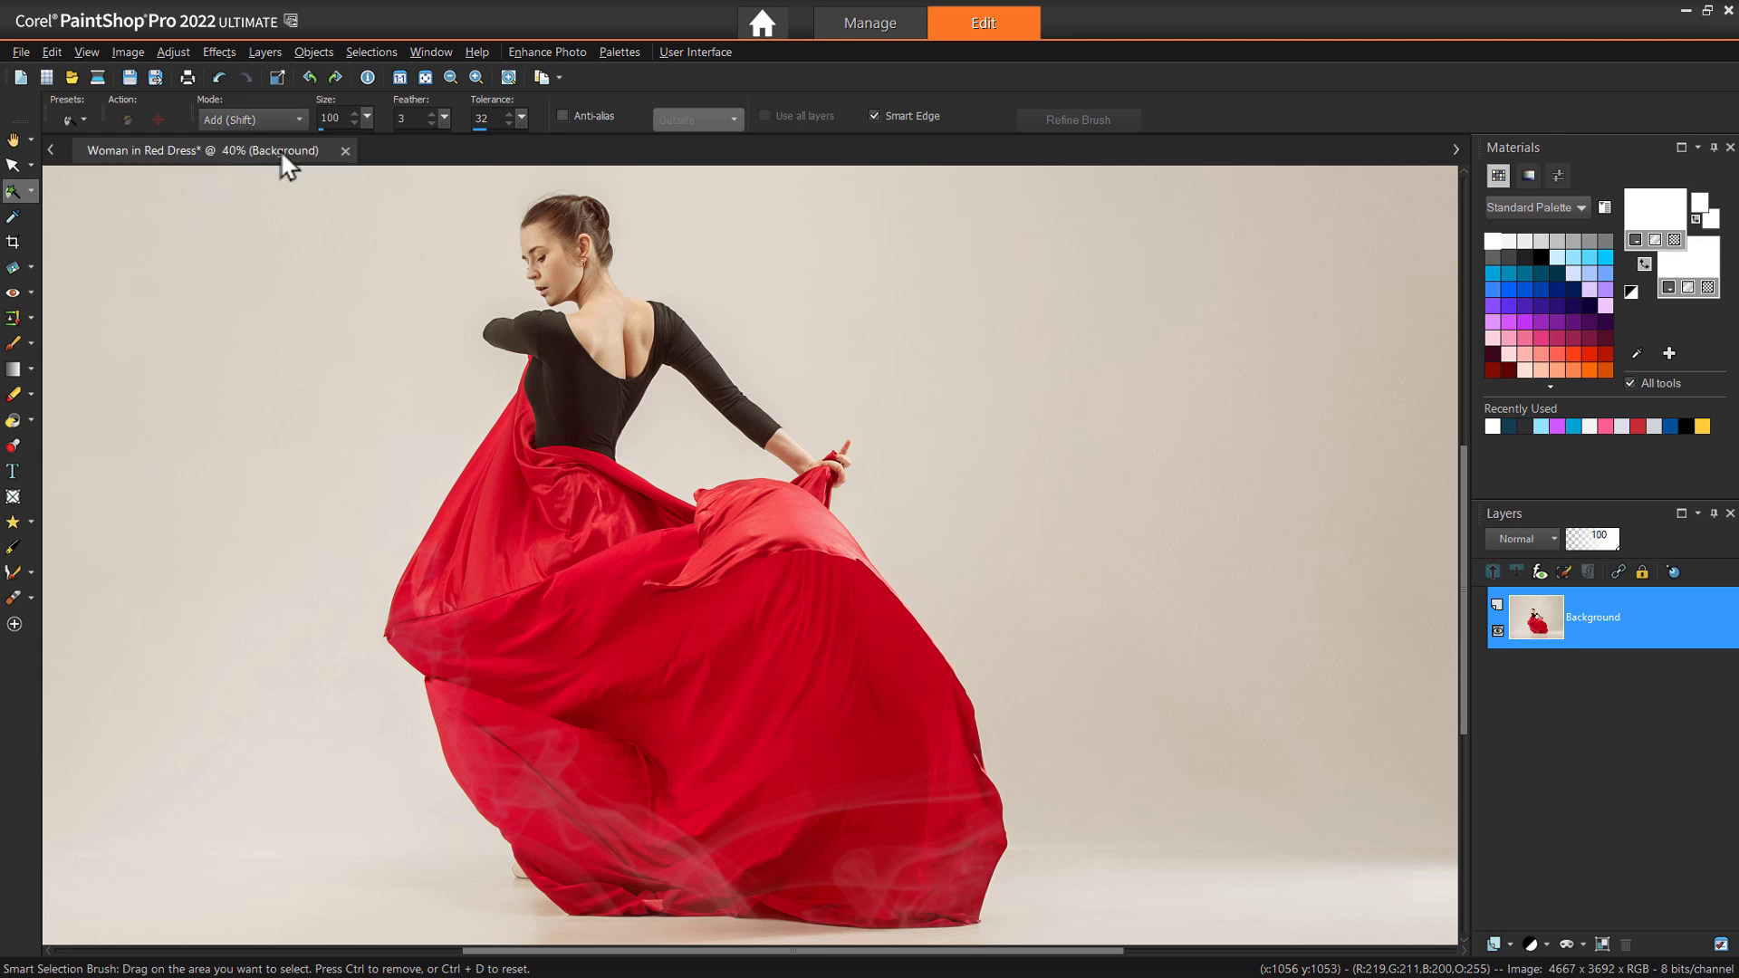
- Paint over the dancer's head, bodice, skirt and the fabric up to her hand
left_click_drag(562, 220, 574, 380)
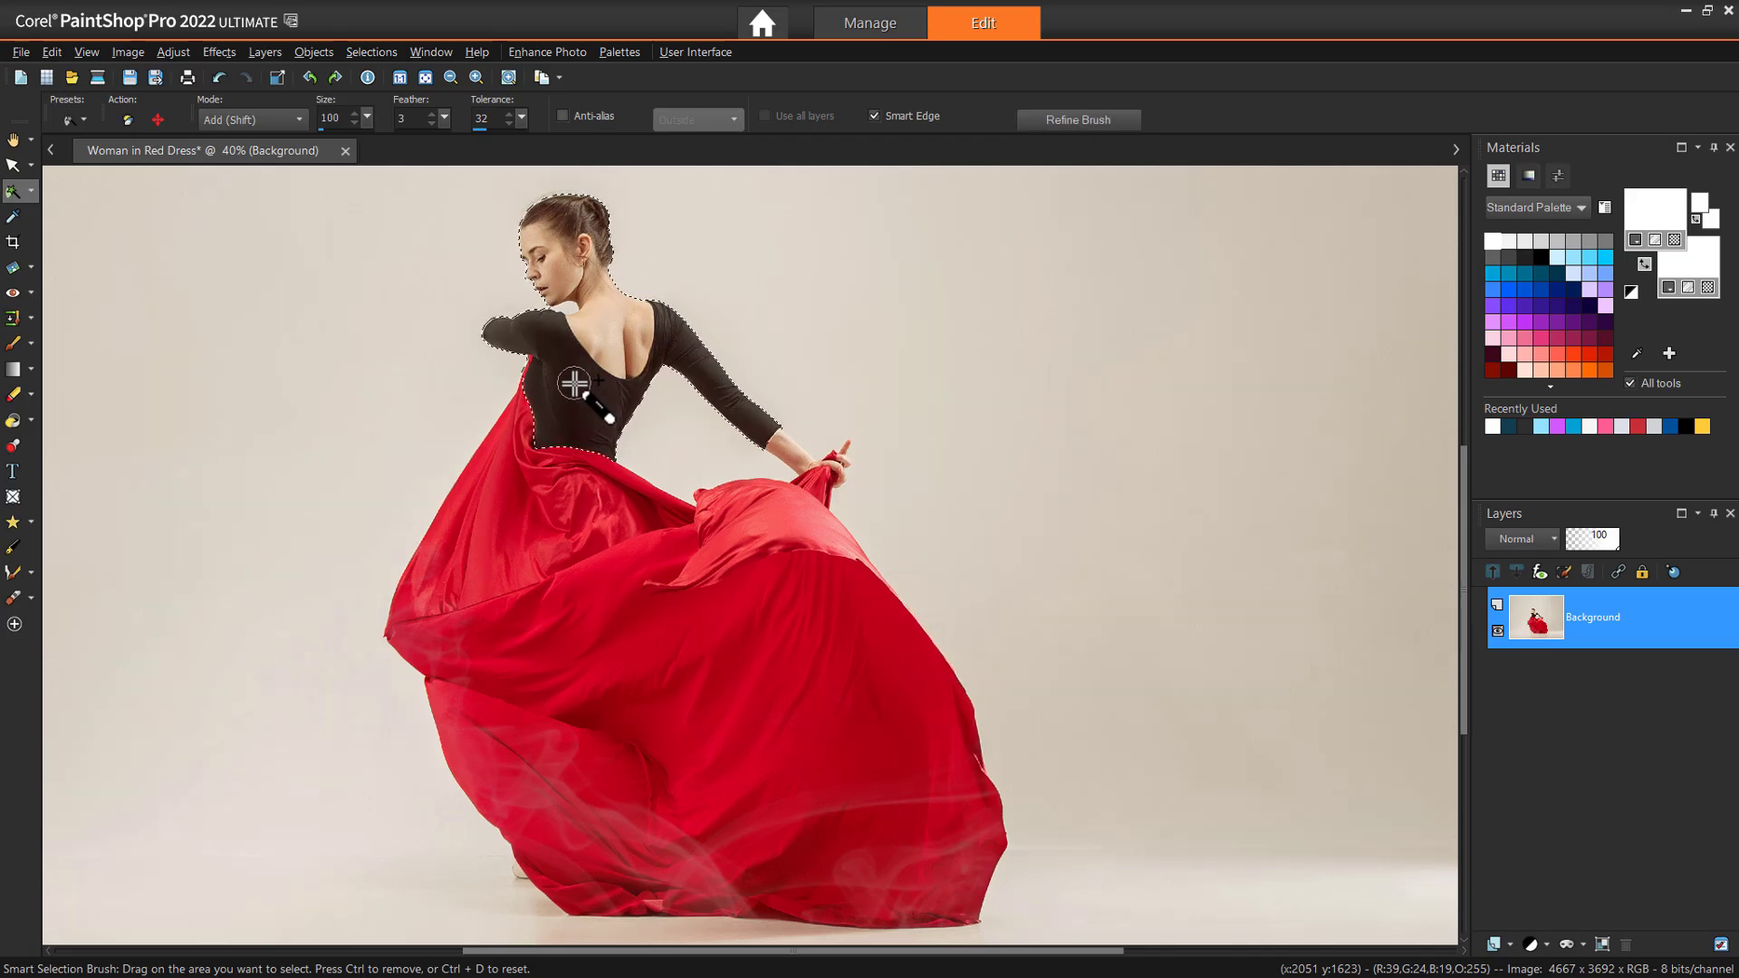
mouse_move(571, 392)
left_mouse_down()
mouse_move(523, 542)
mouse_move(573, 654)
left_mouse_up()
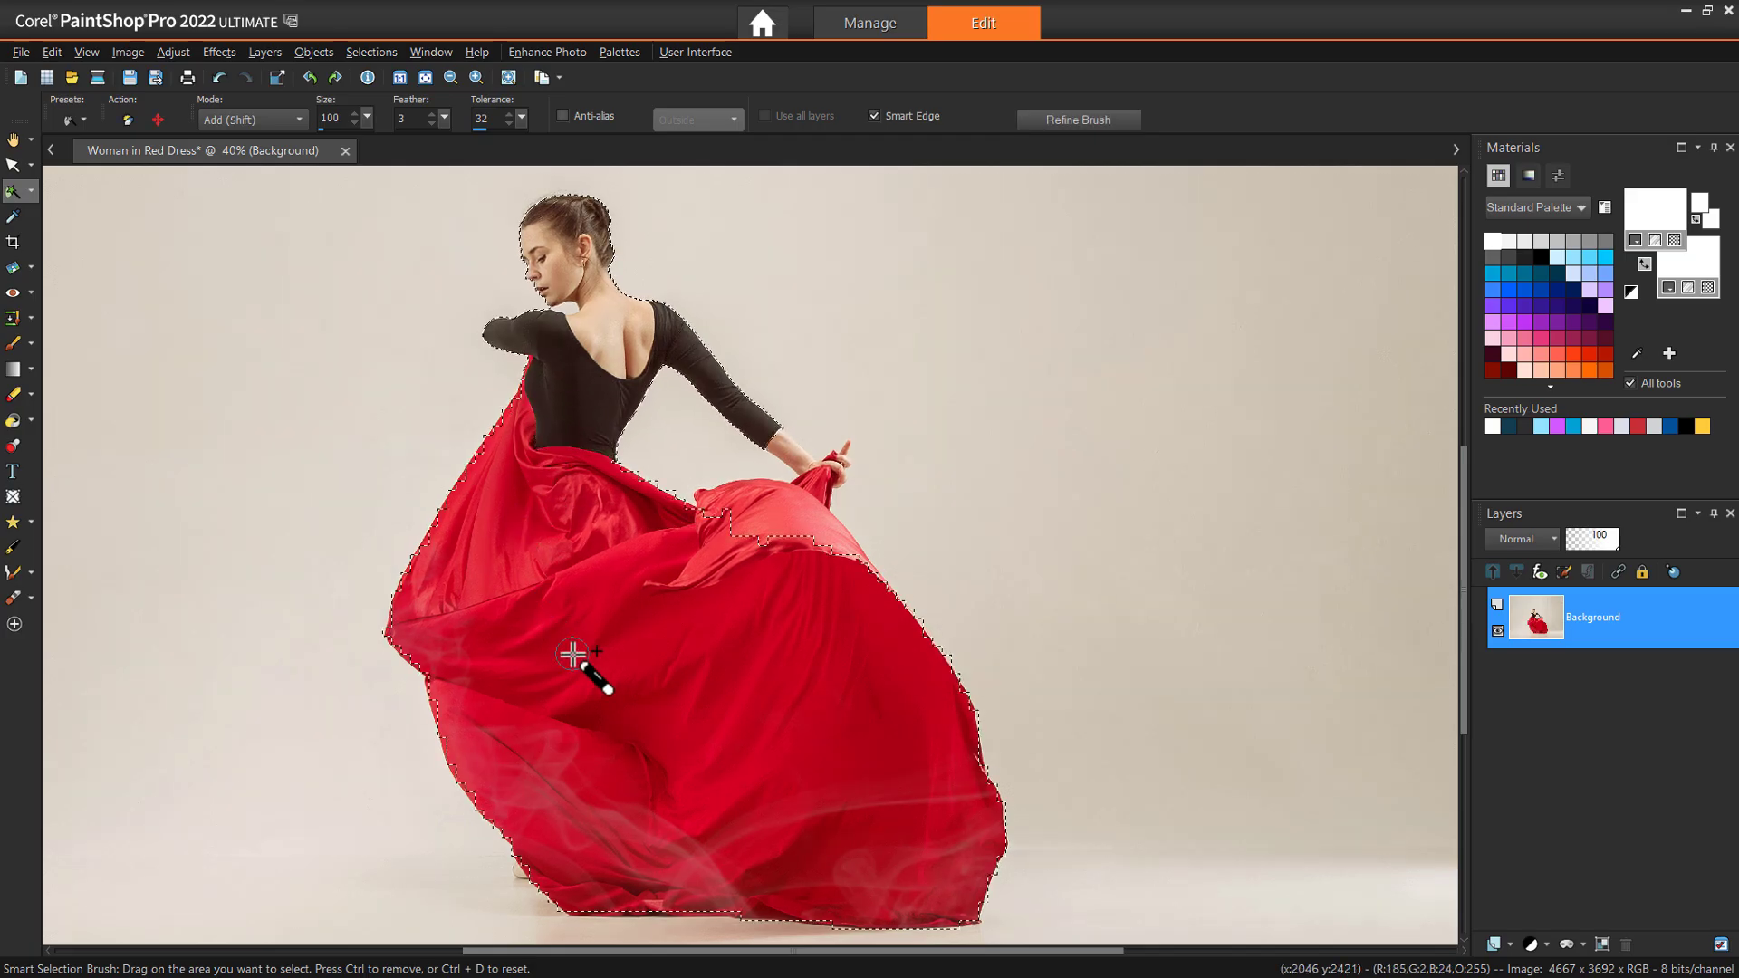
scroll(790, 554, "up", 2)
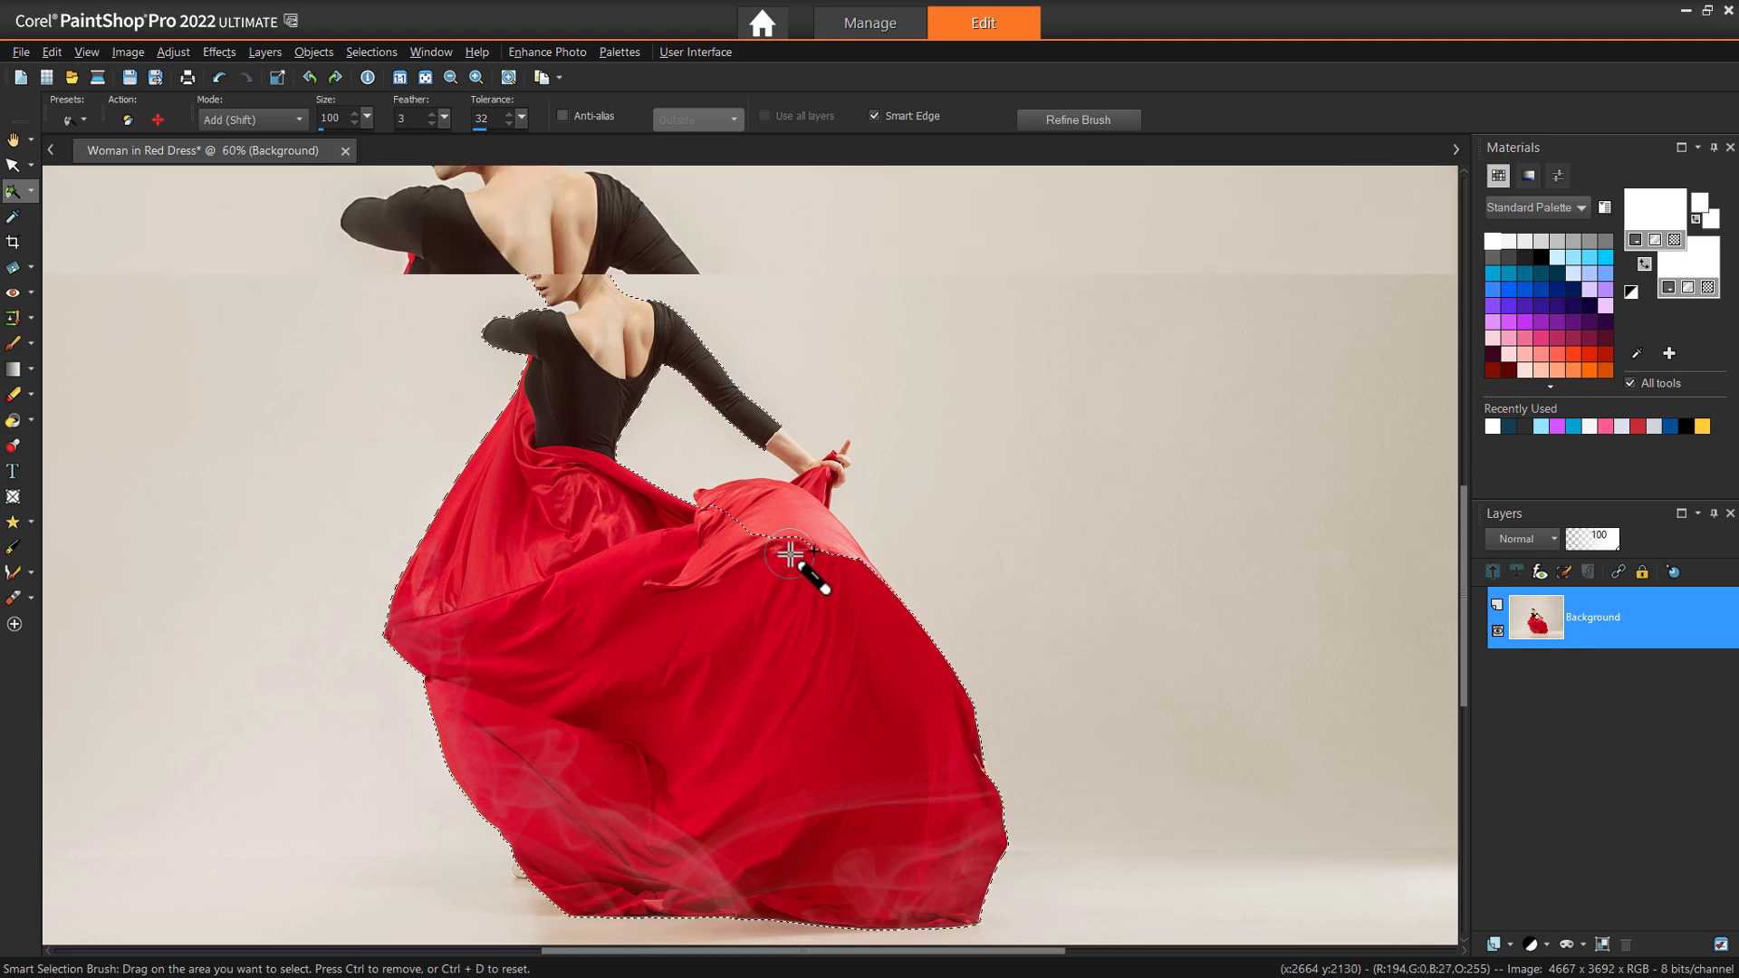
mouse_move(796, 575)
left_mouse_down()
mouse_move(875, 414)
mouse_move(754, 368)
left_mouse_up()
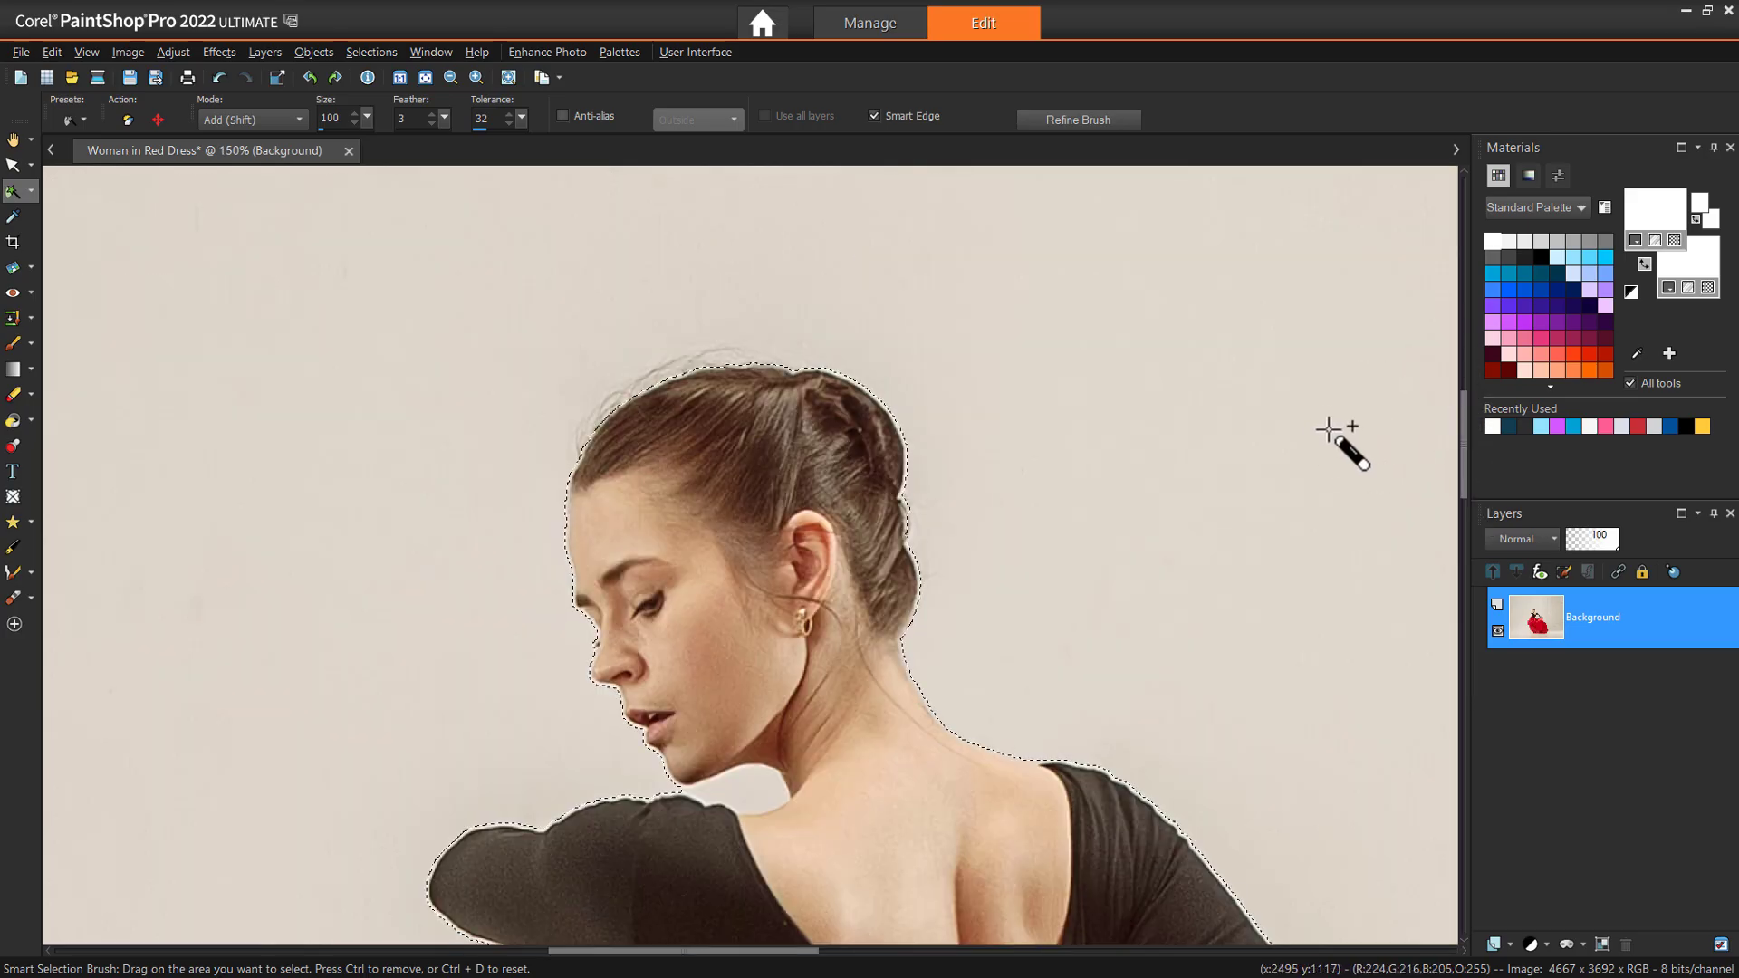
left_click(1066, 125)
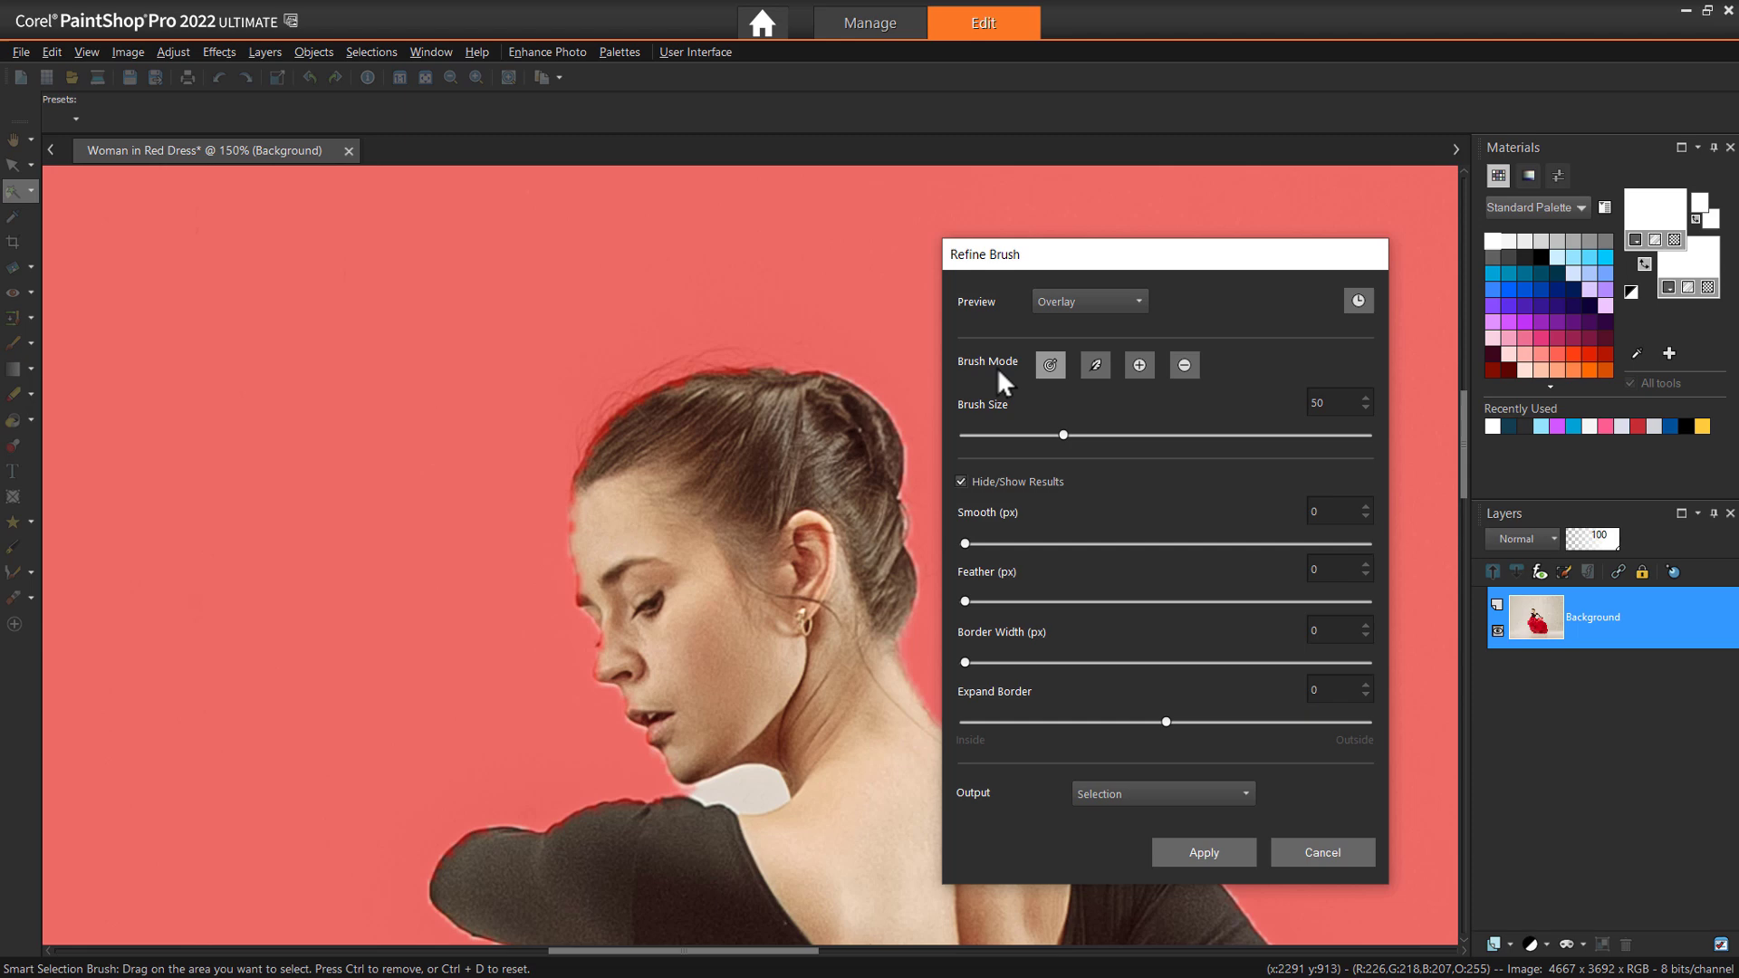
key("KP_Add")
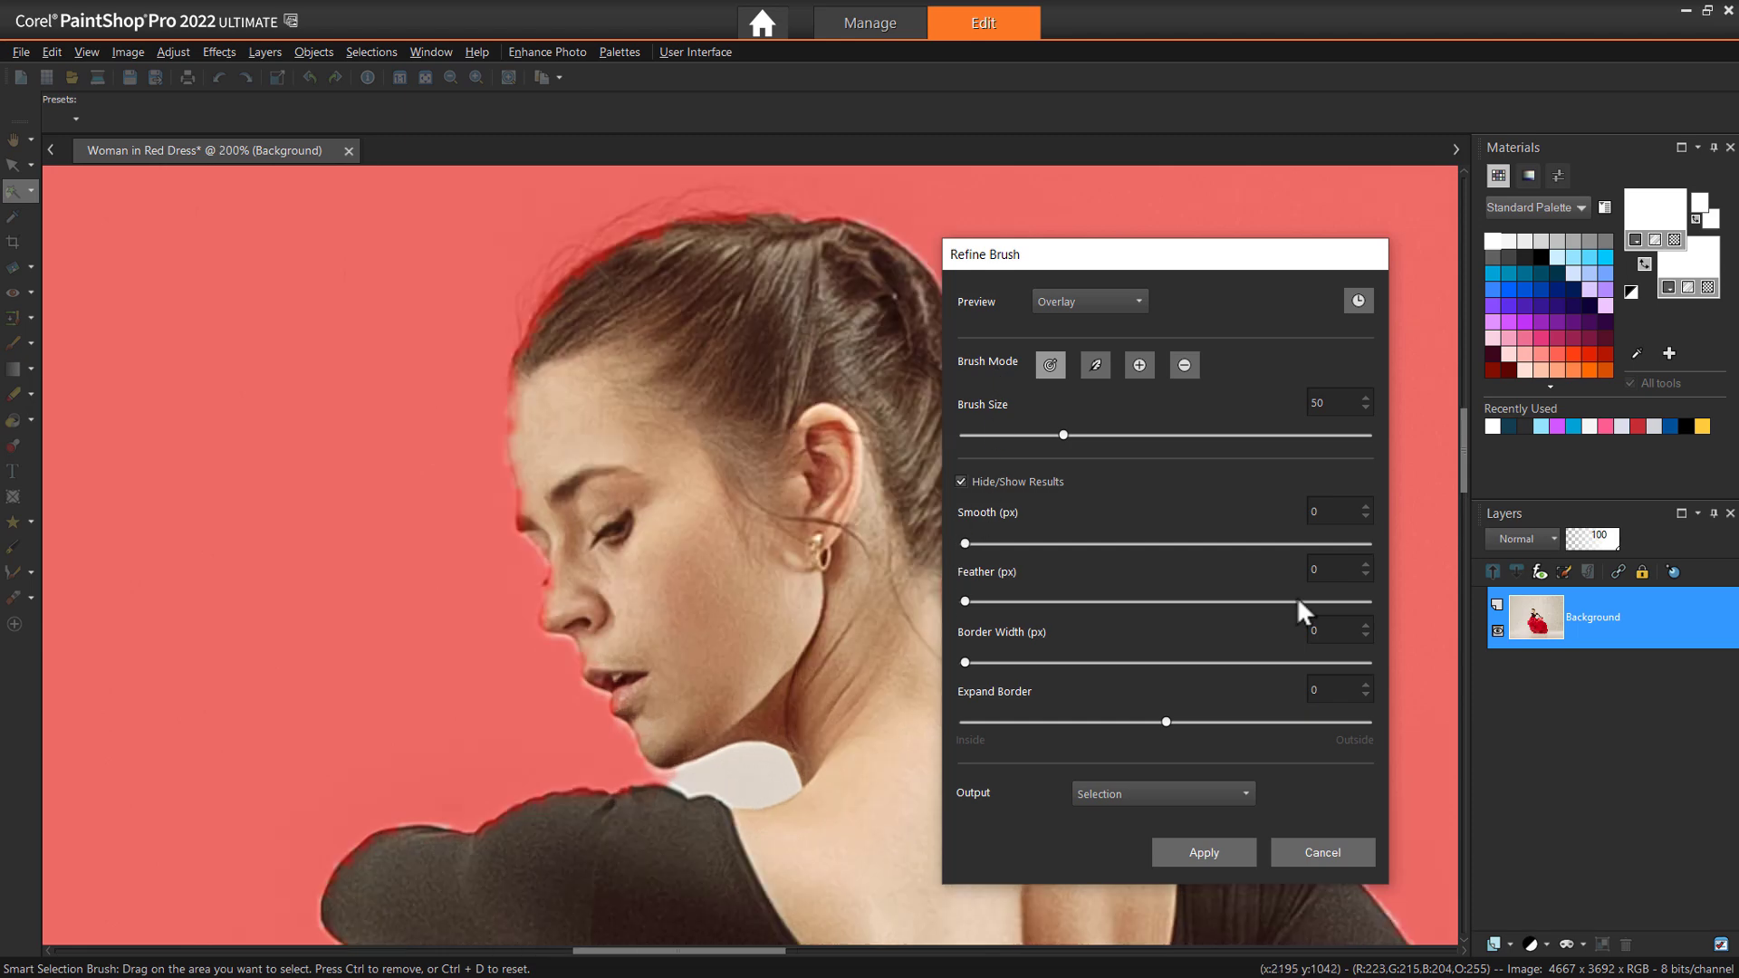
left_click(1328, 851)
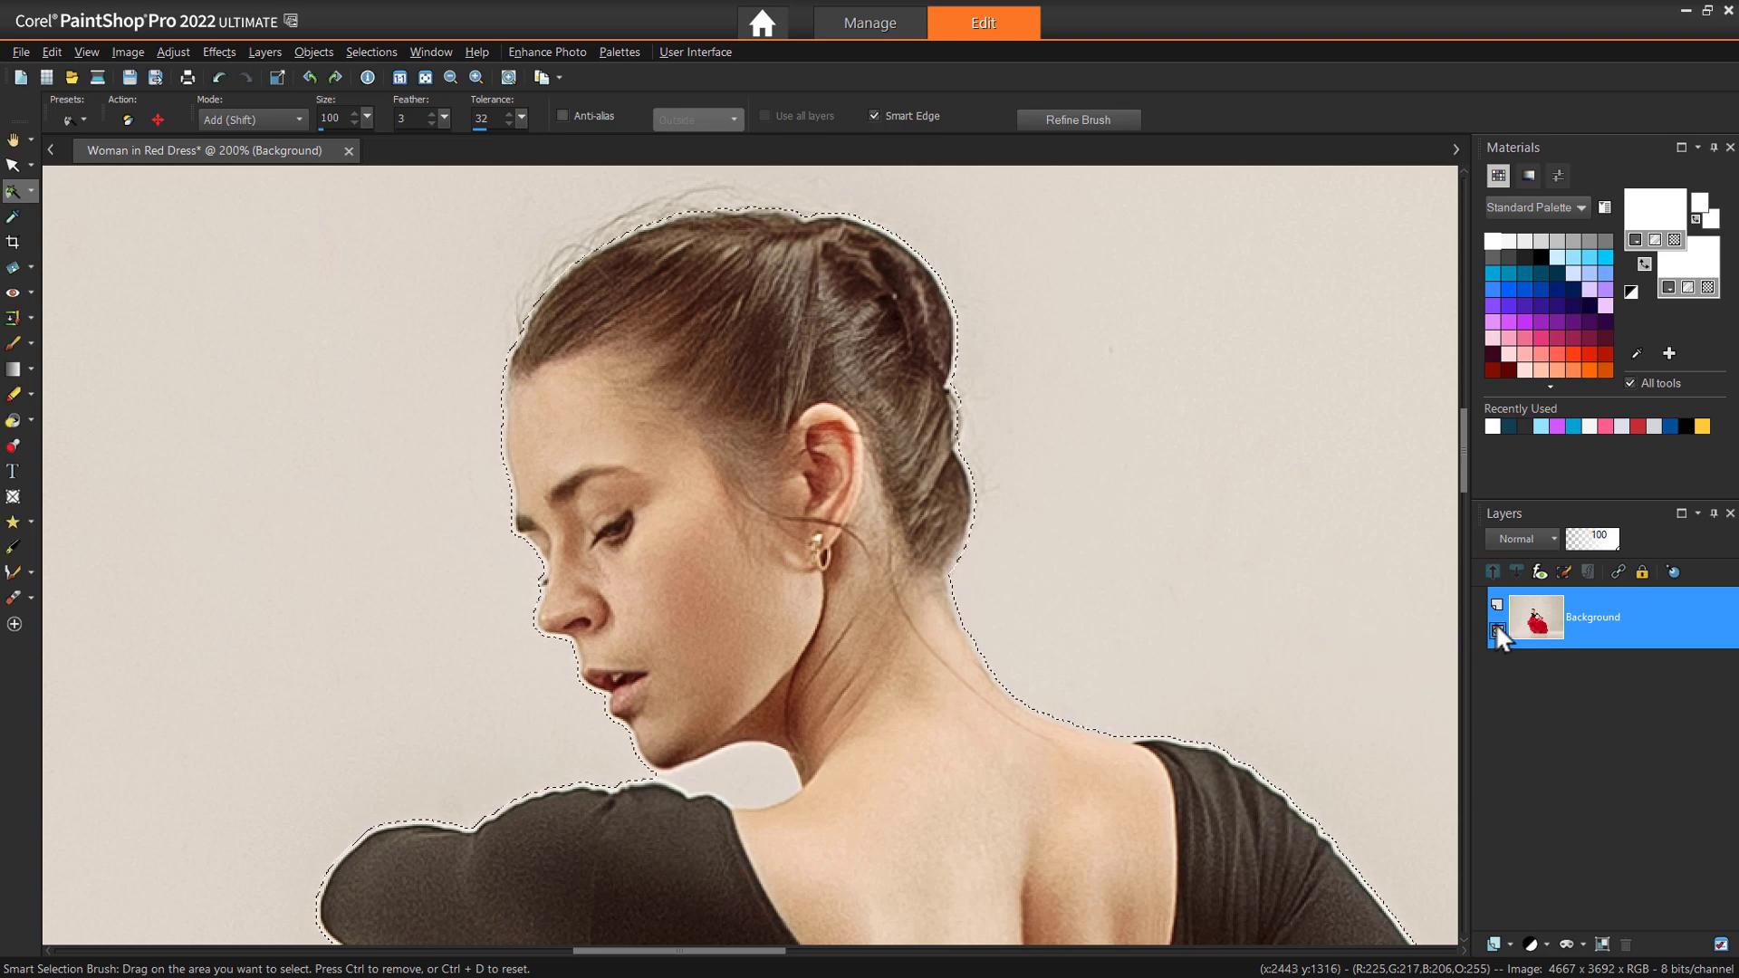
- Promote the dancer selection to its own layer, clear the selection, and zoom out to 50%
right_click(1533, 619)
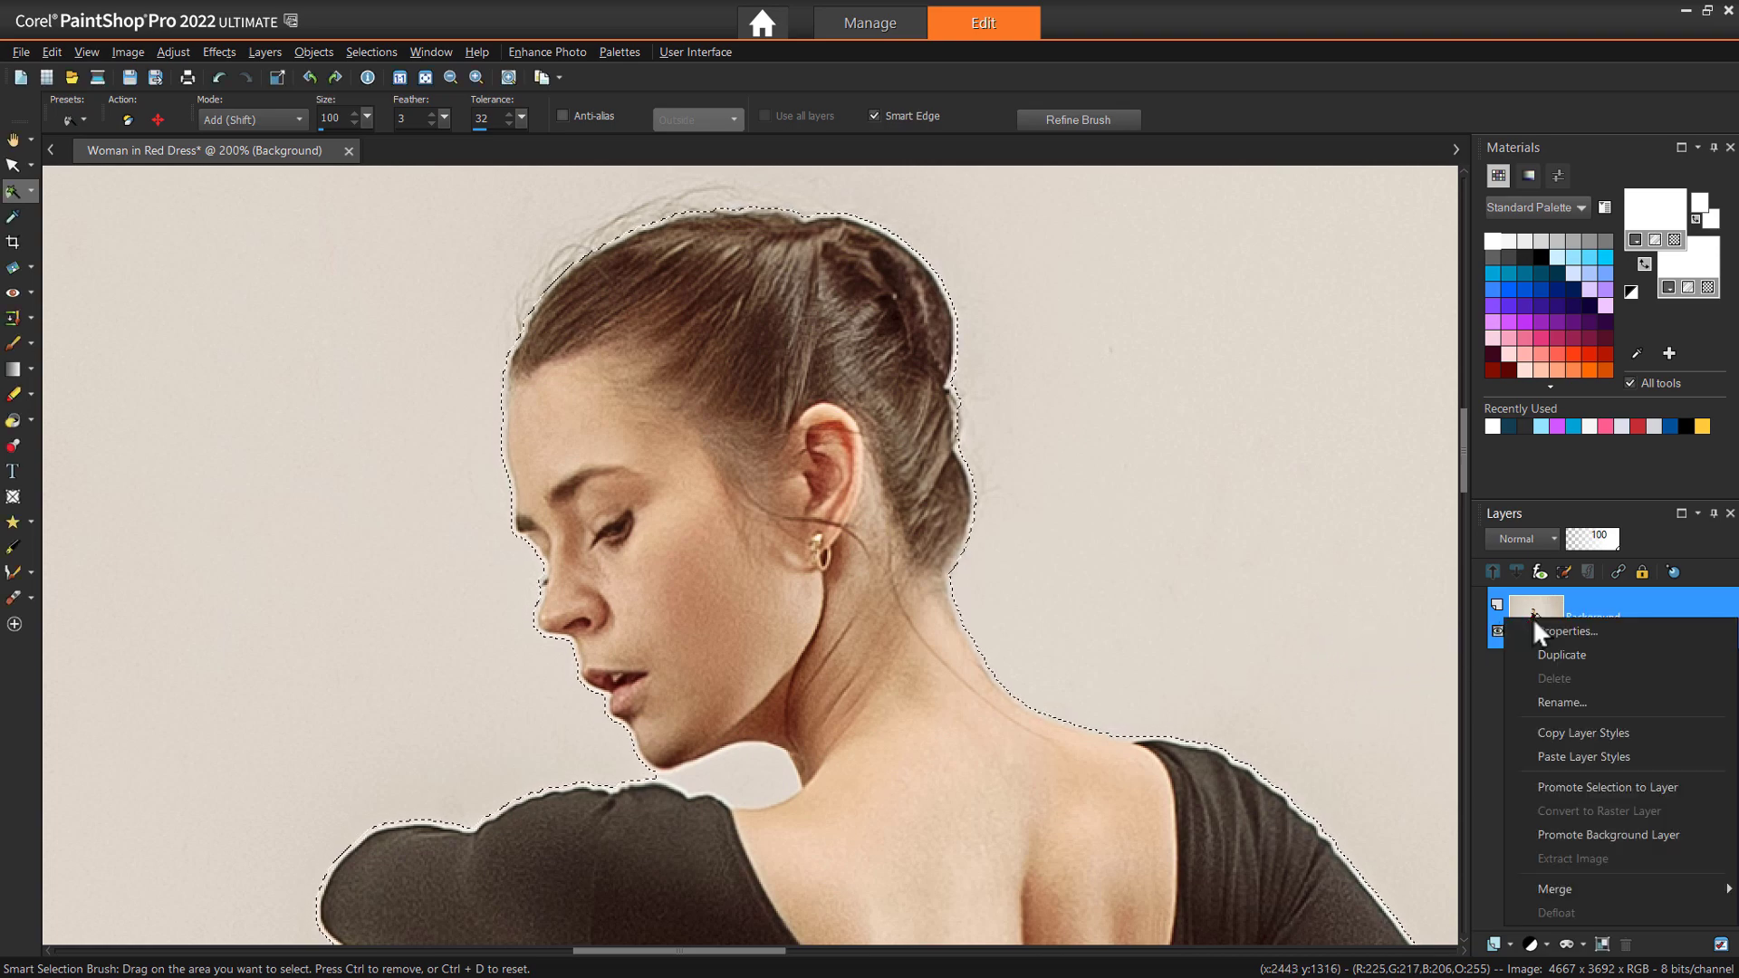
left_click(1558, 786)
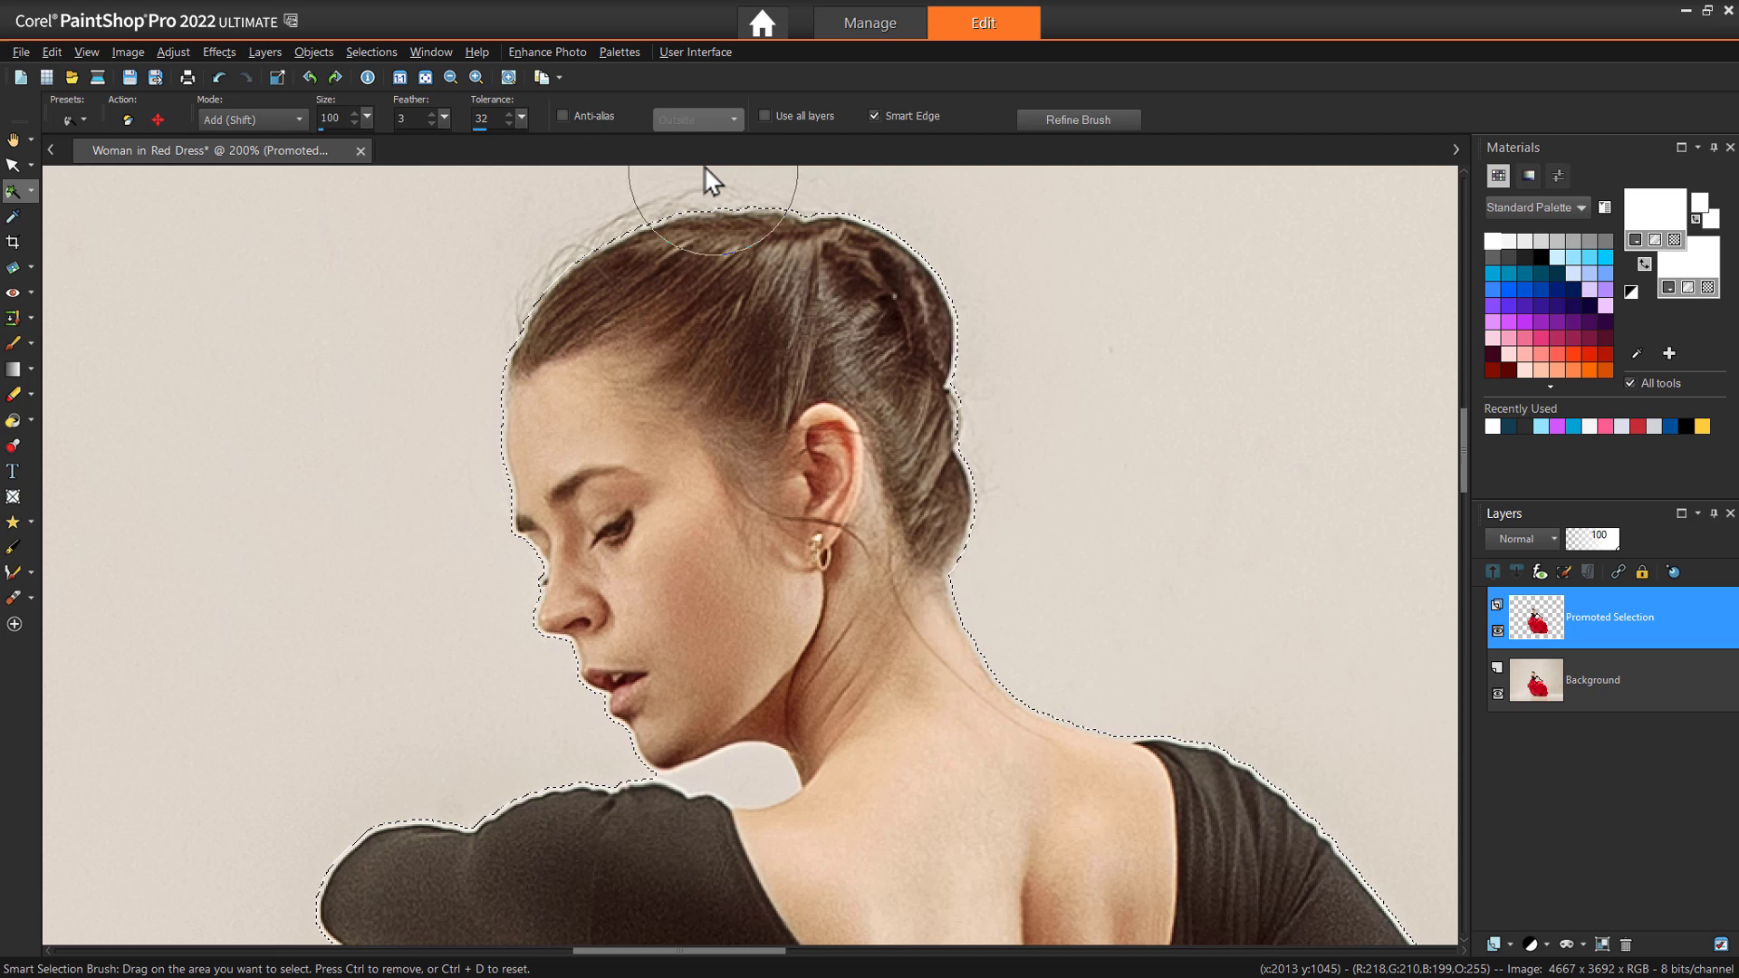
left_click(390, 53)
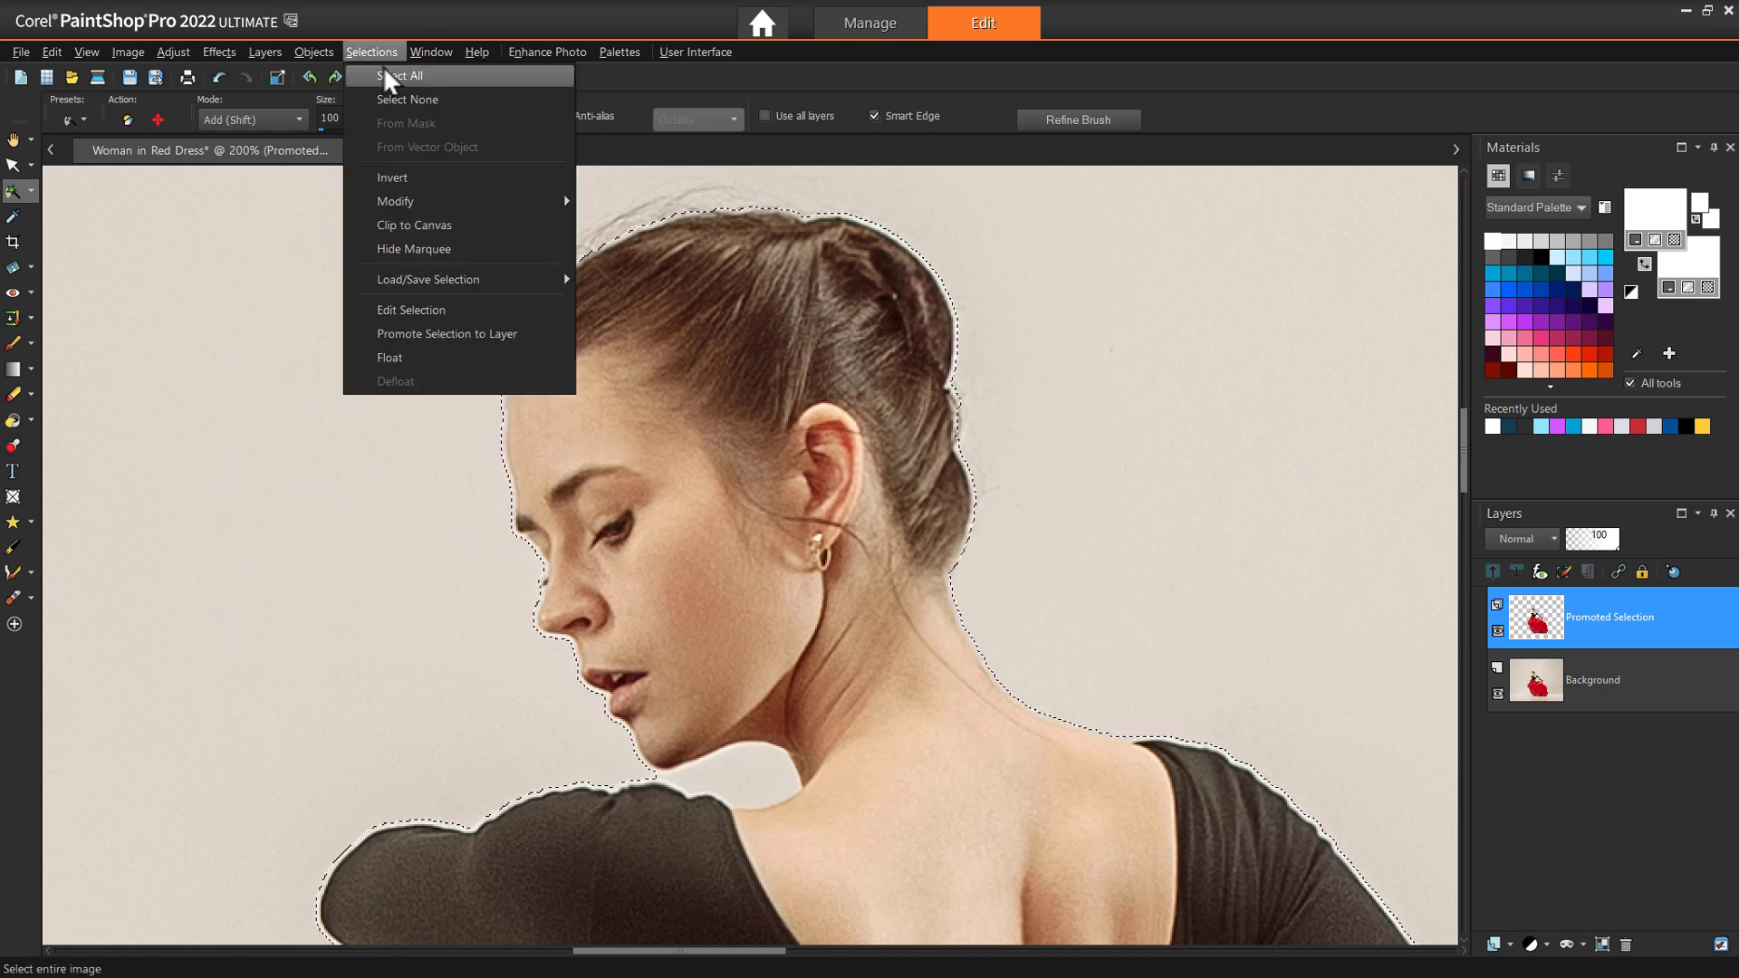
left_click(383, 94)
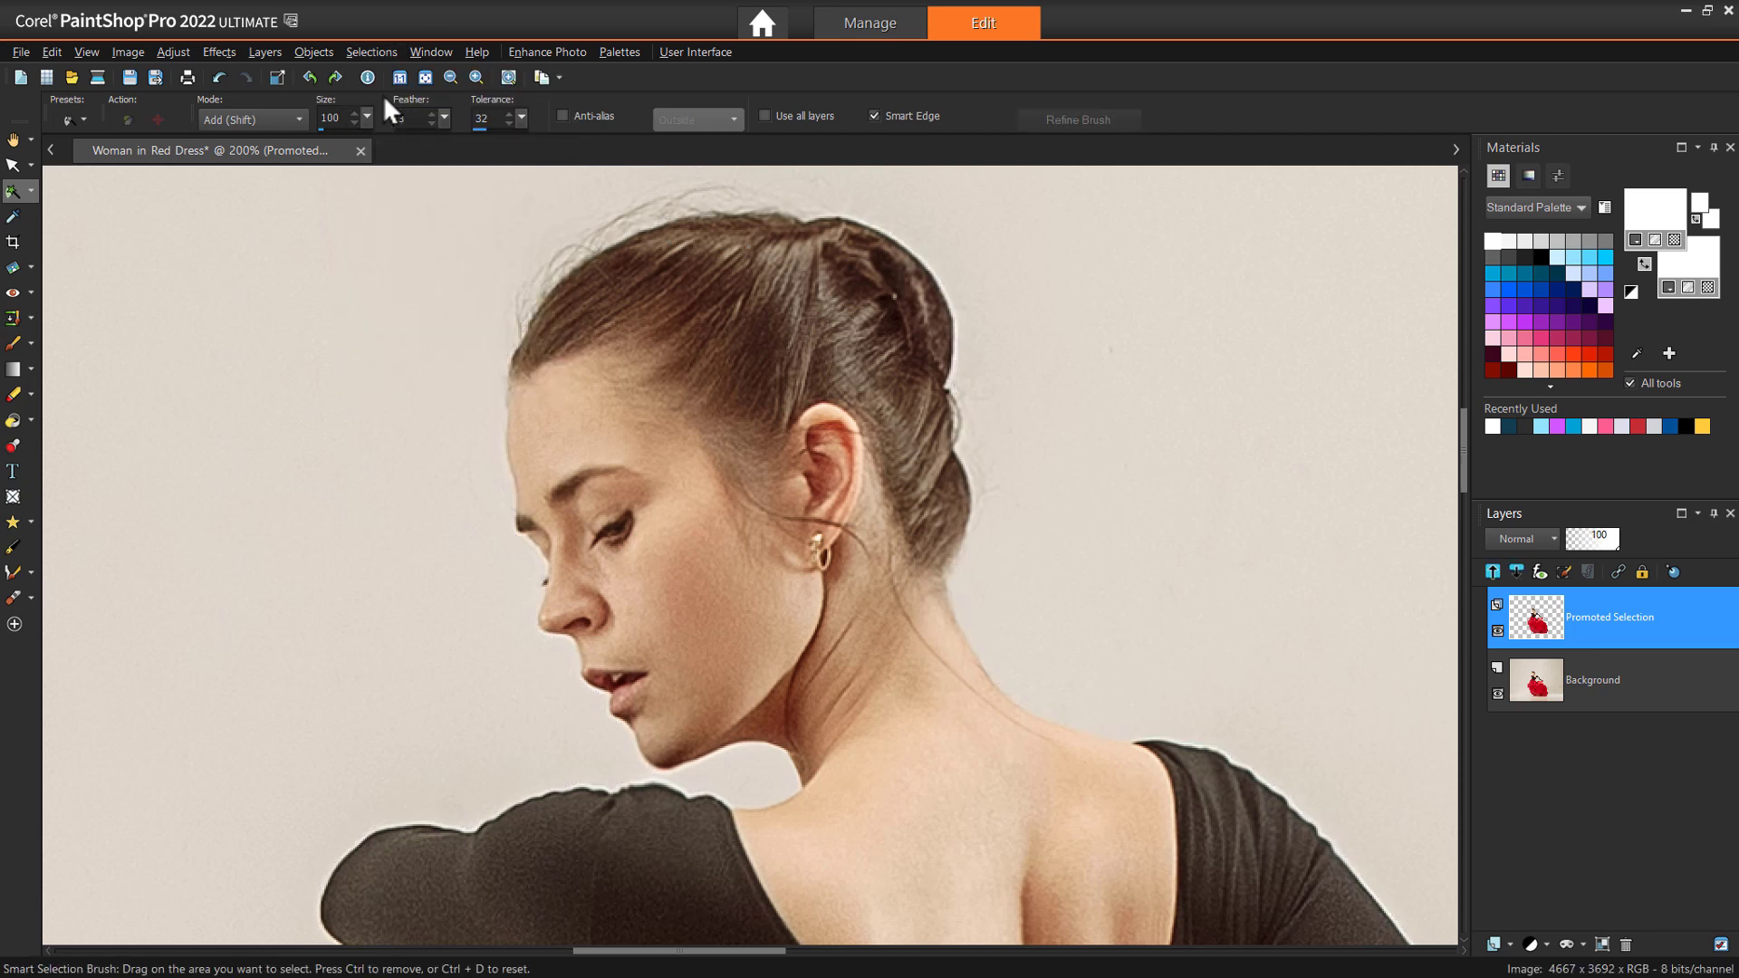
scroll(1304, 796, "down", 3)
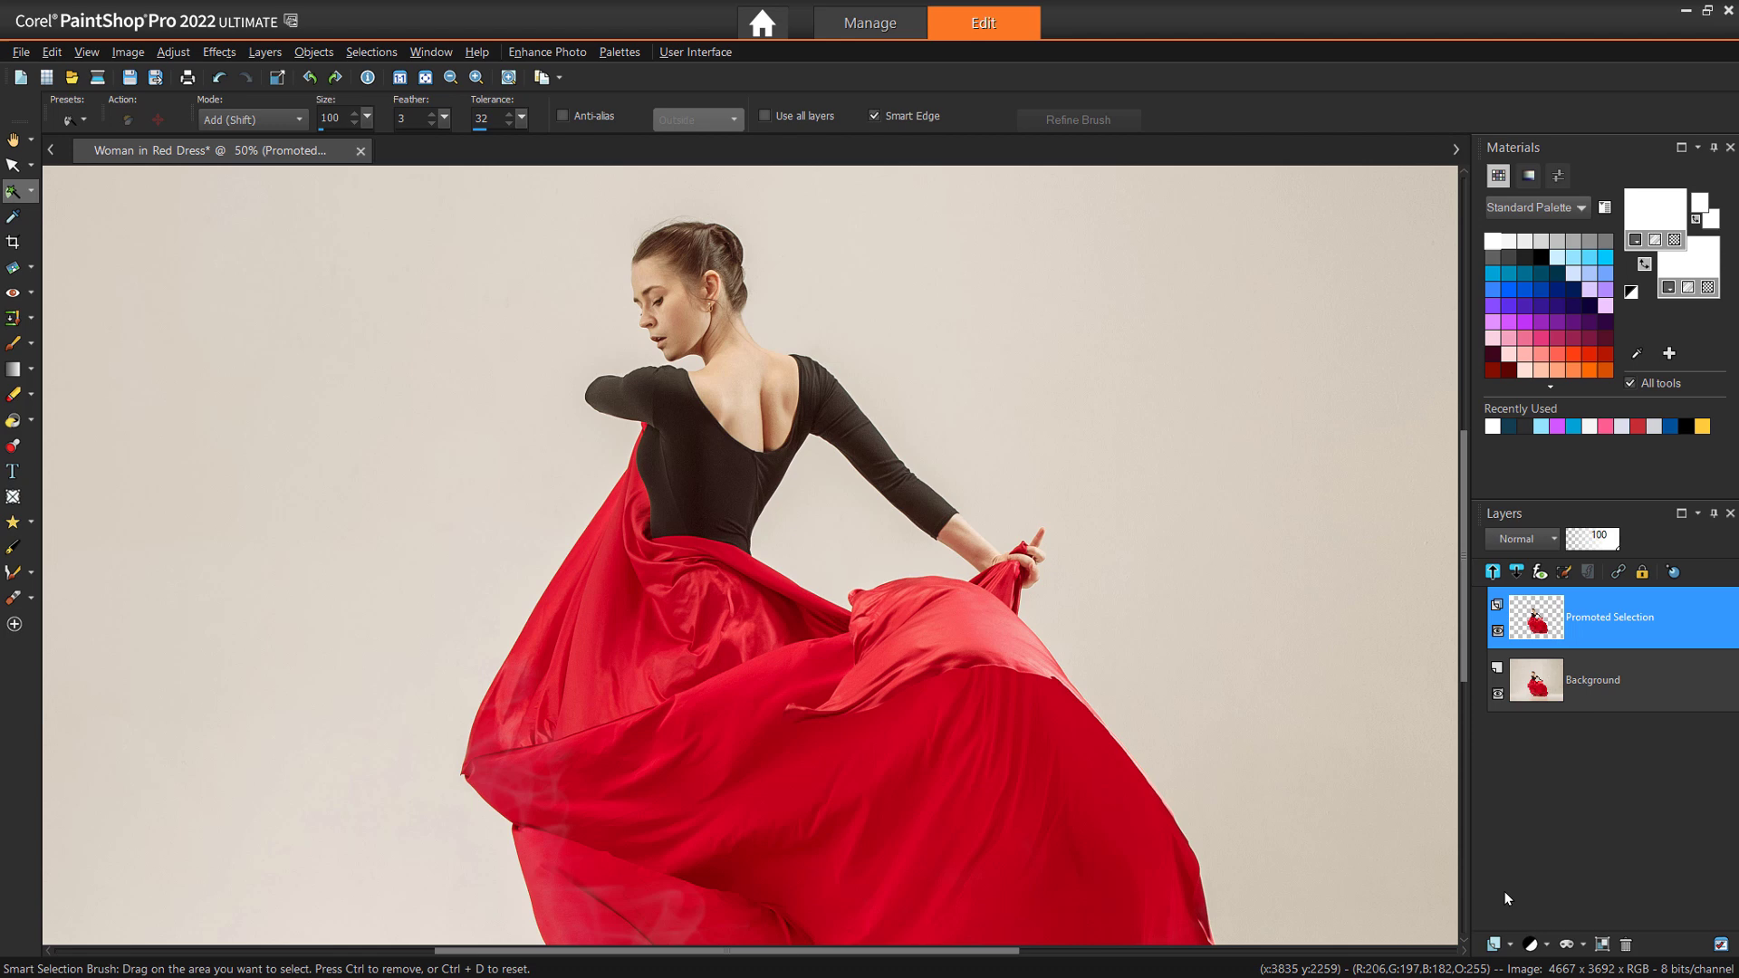
- Add a new Raster 1 layer below Promoted Selection and flood fill it with white
left_click(1502, 942)
left_click(1553, 806)
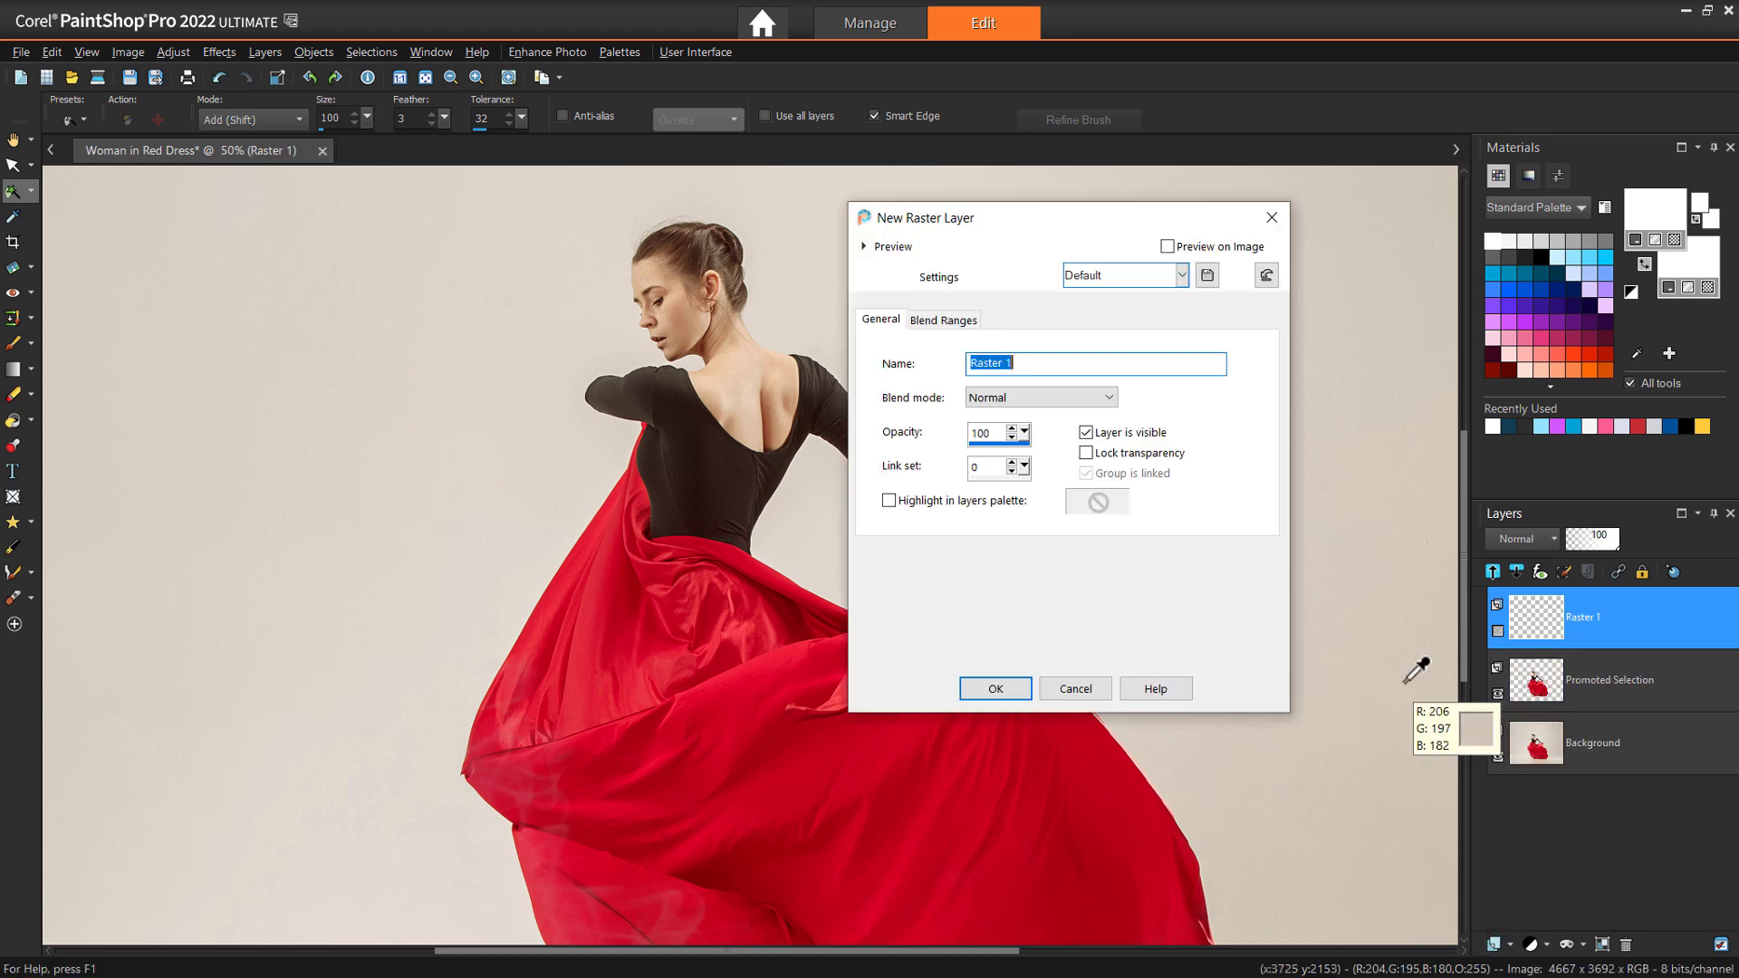
left_click(1004, 690)
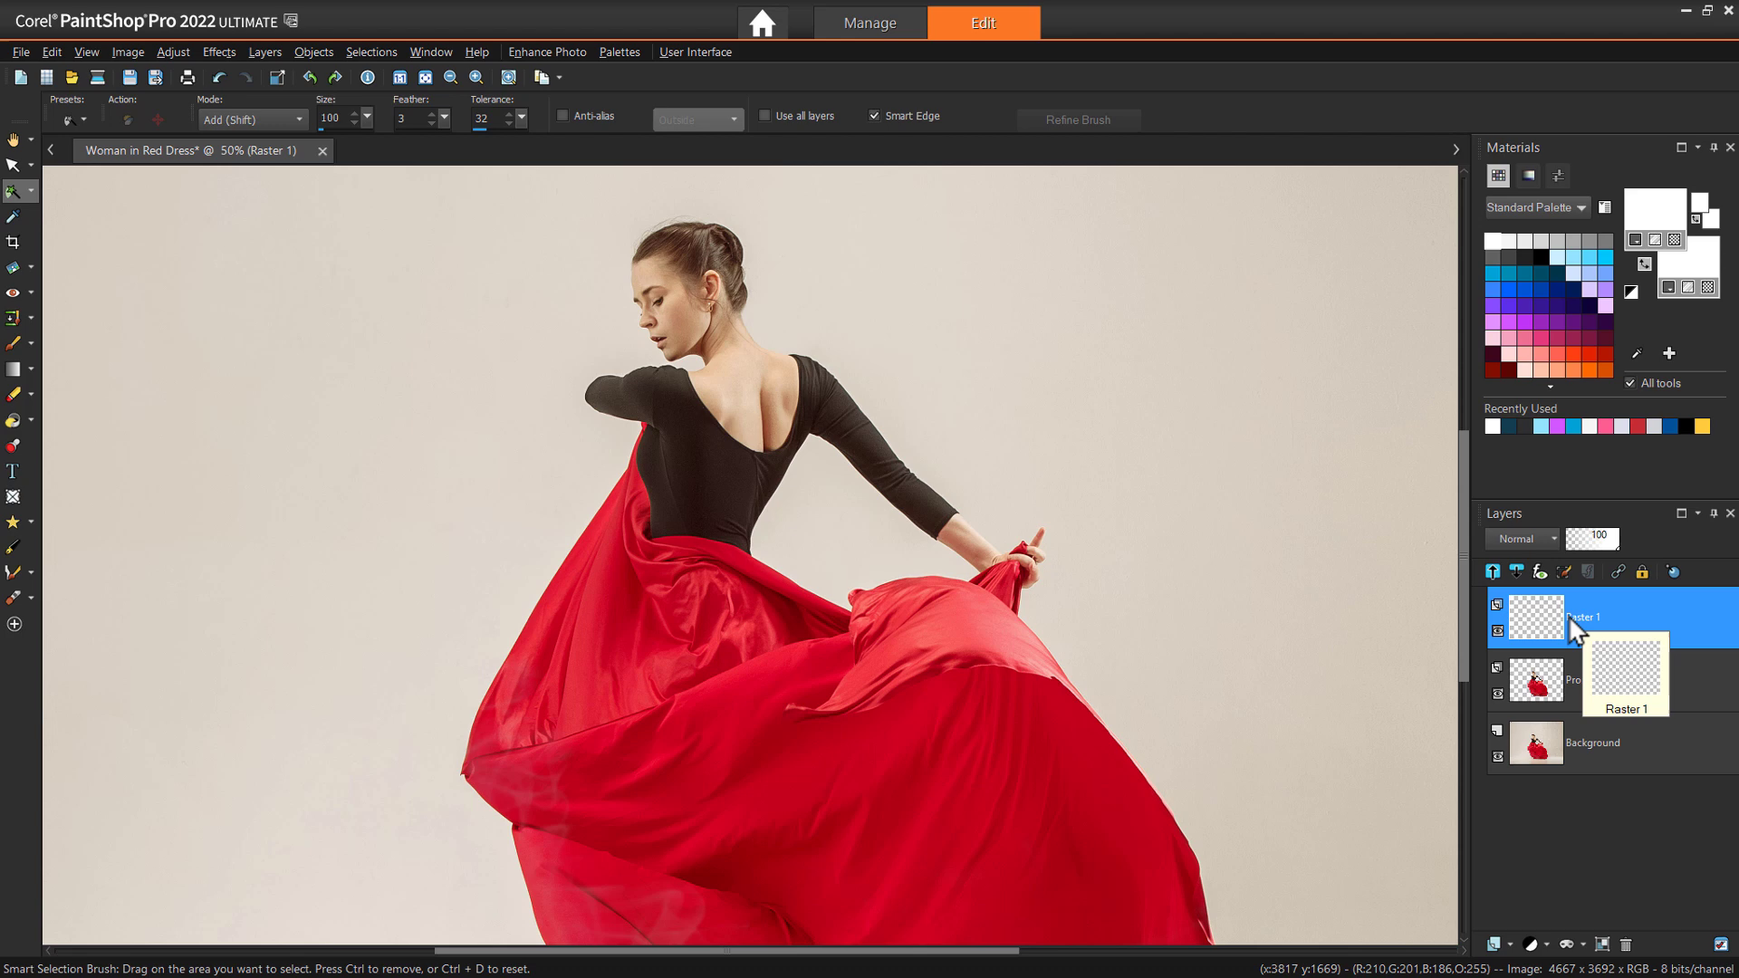
left_click_drag(1568, 616, 1578, 709)
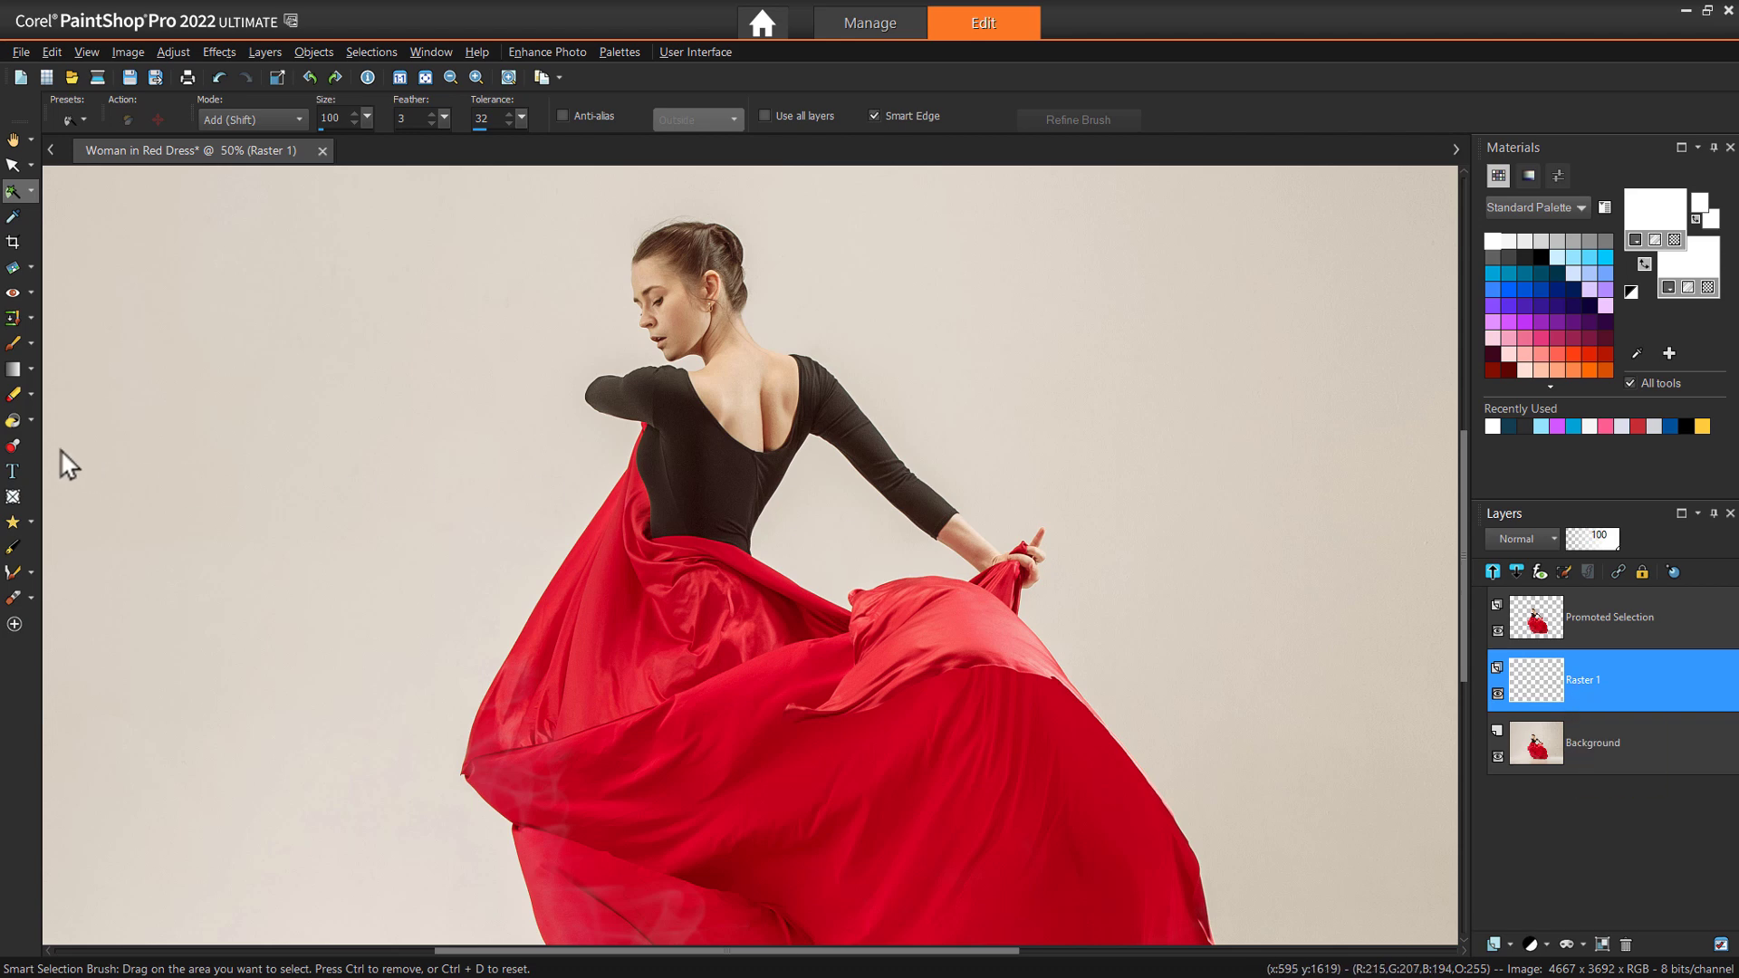
left_click(9, 429)
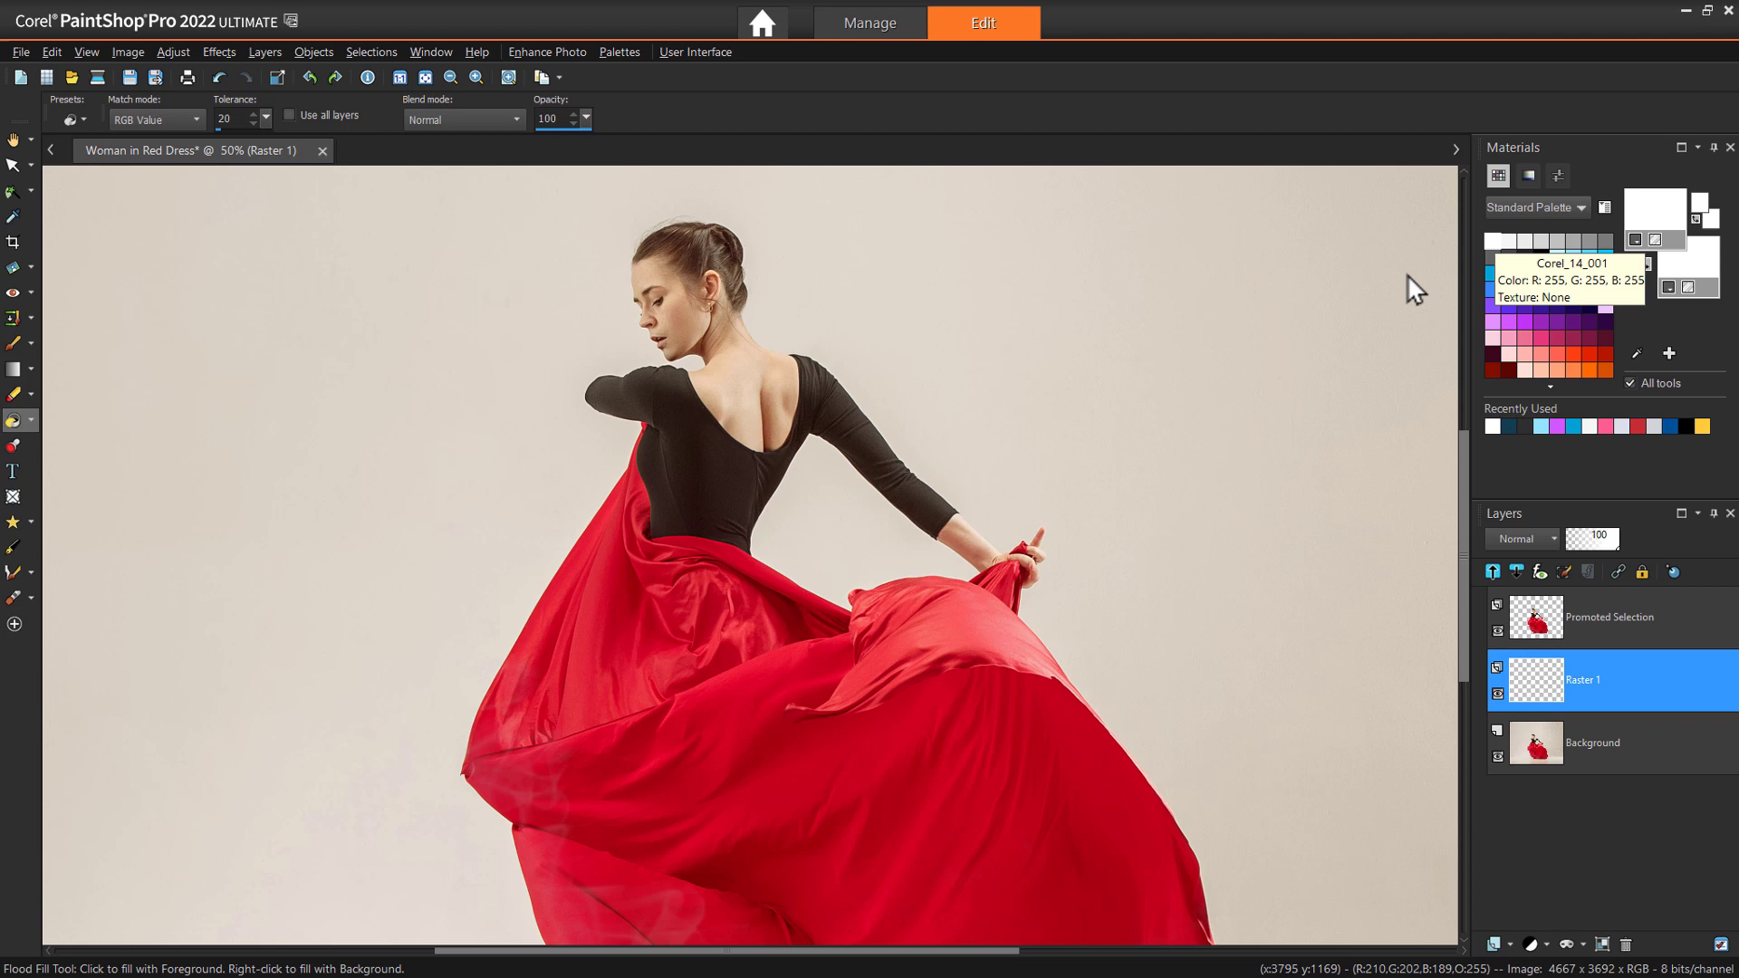
left_click(1354, 291)
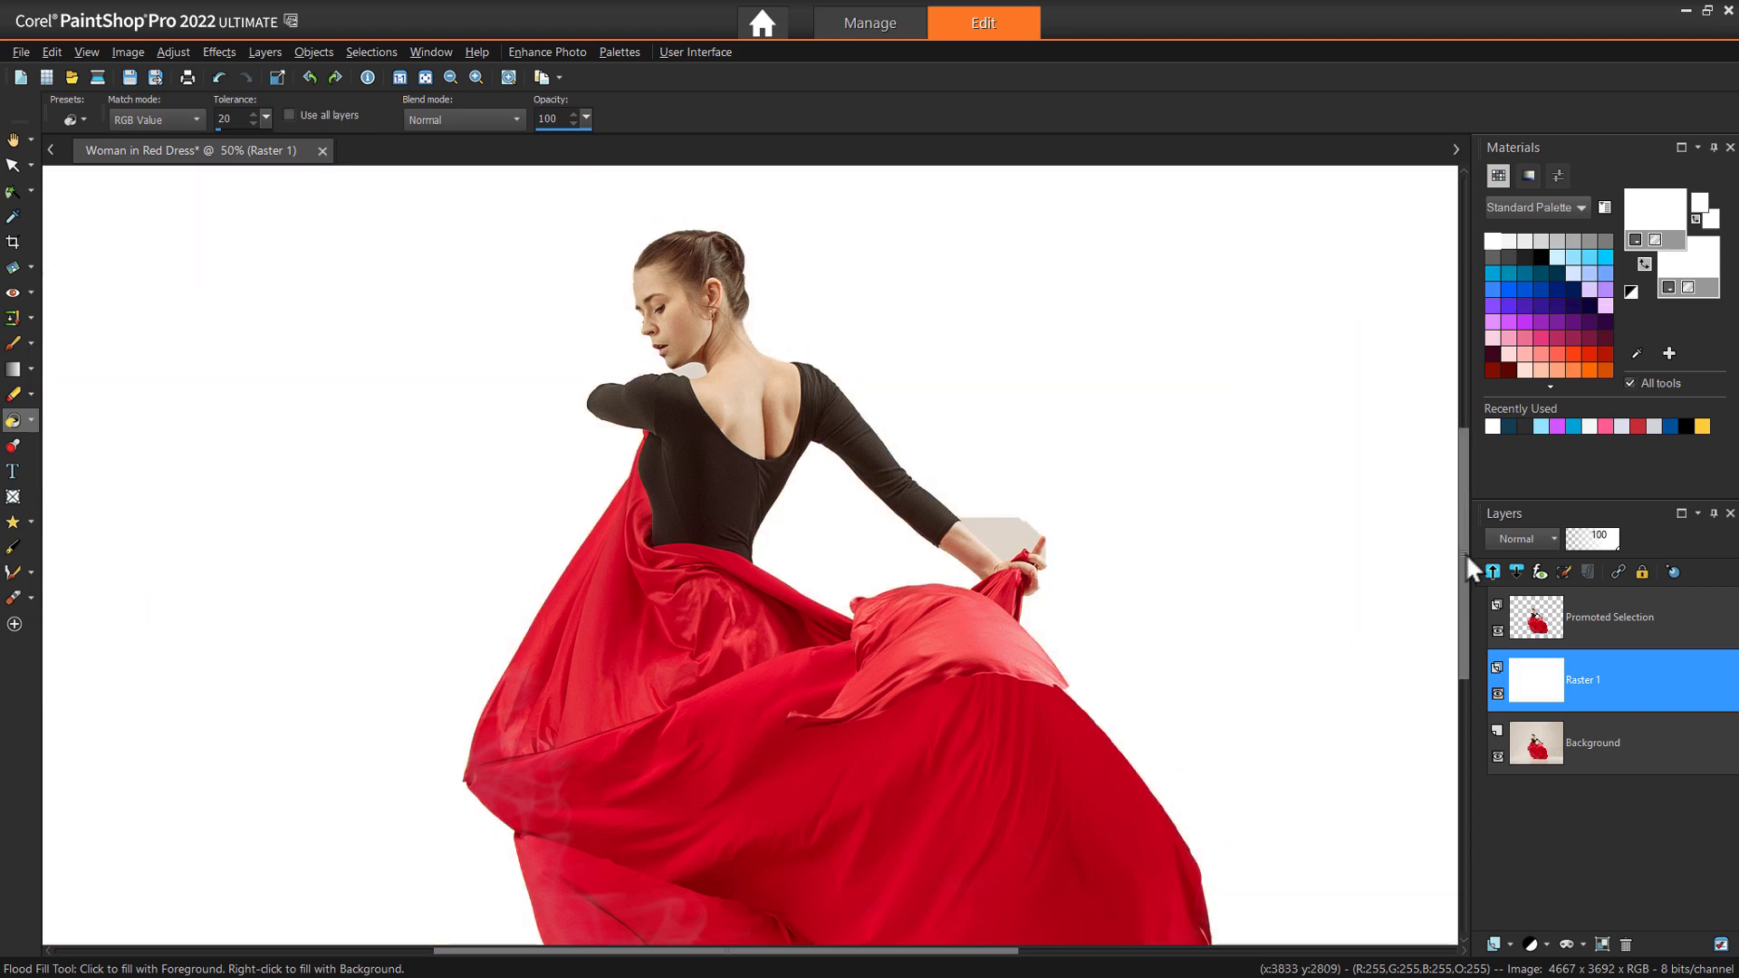
- Add a Hue/Saturation/Lightness adjustment layer with saturation -100 above Promoted Selection, toggling it to compare
left_click(1553, 625)
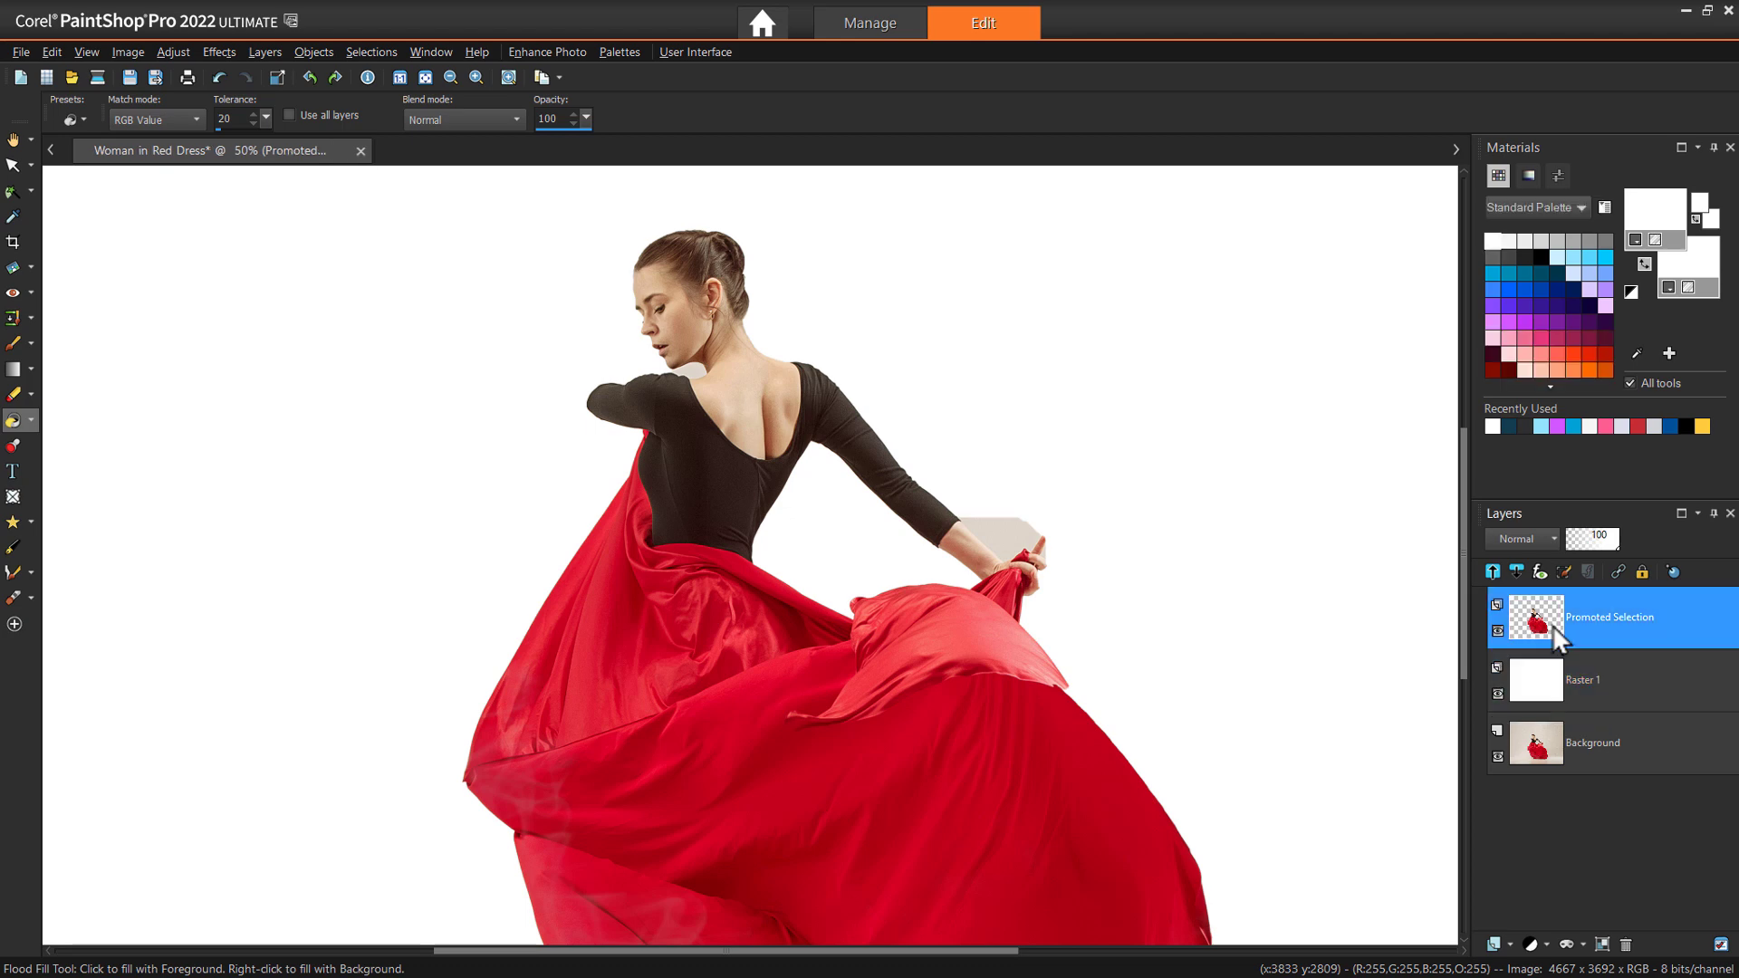
left_click(265, 52)
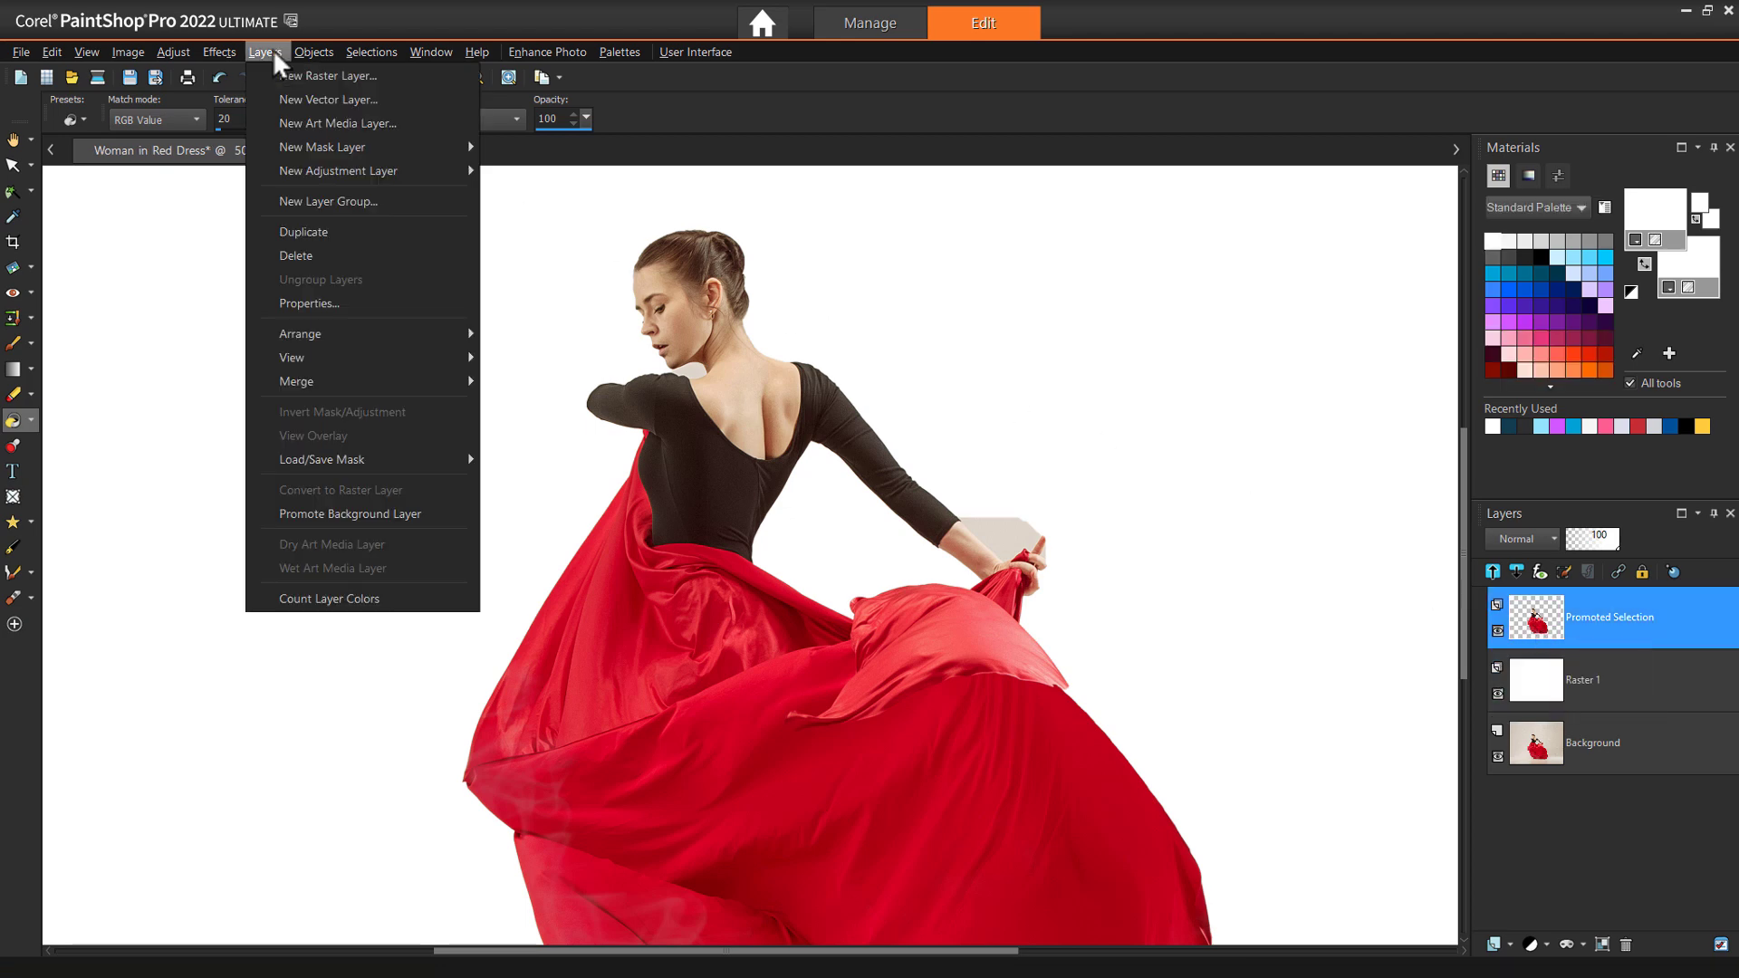
mouse_move(314, 168)
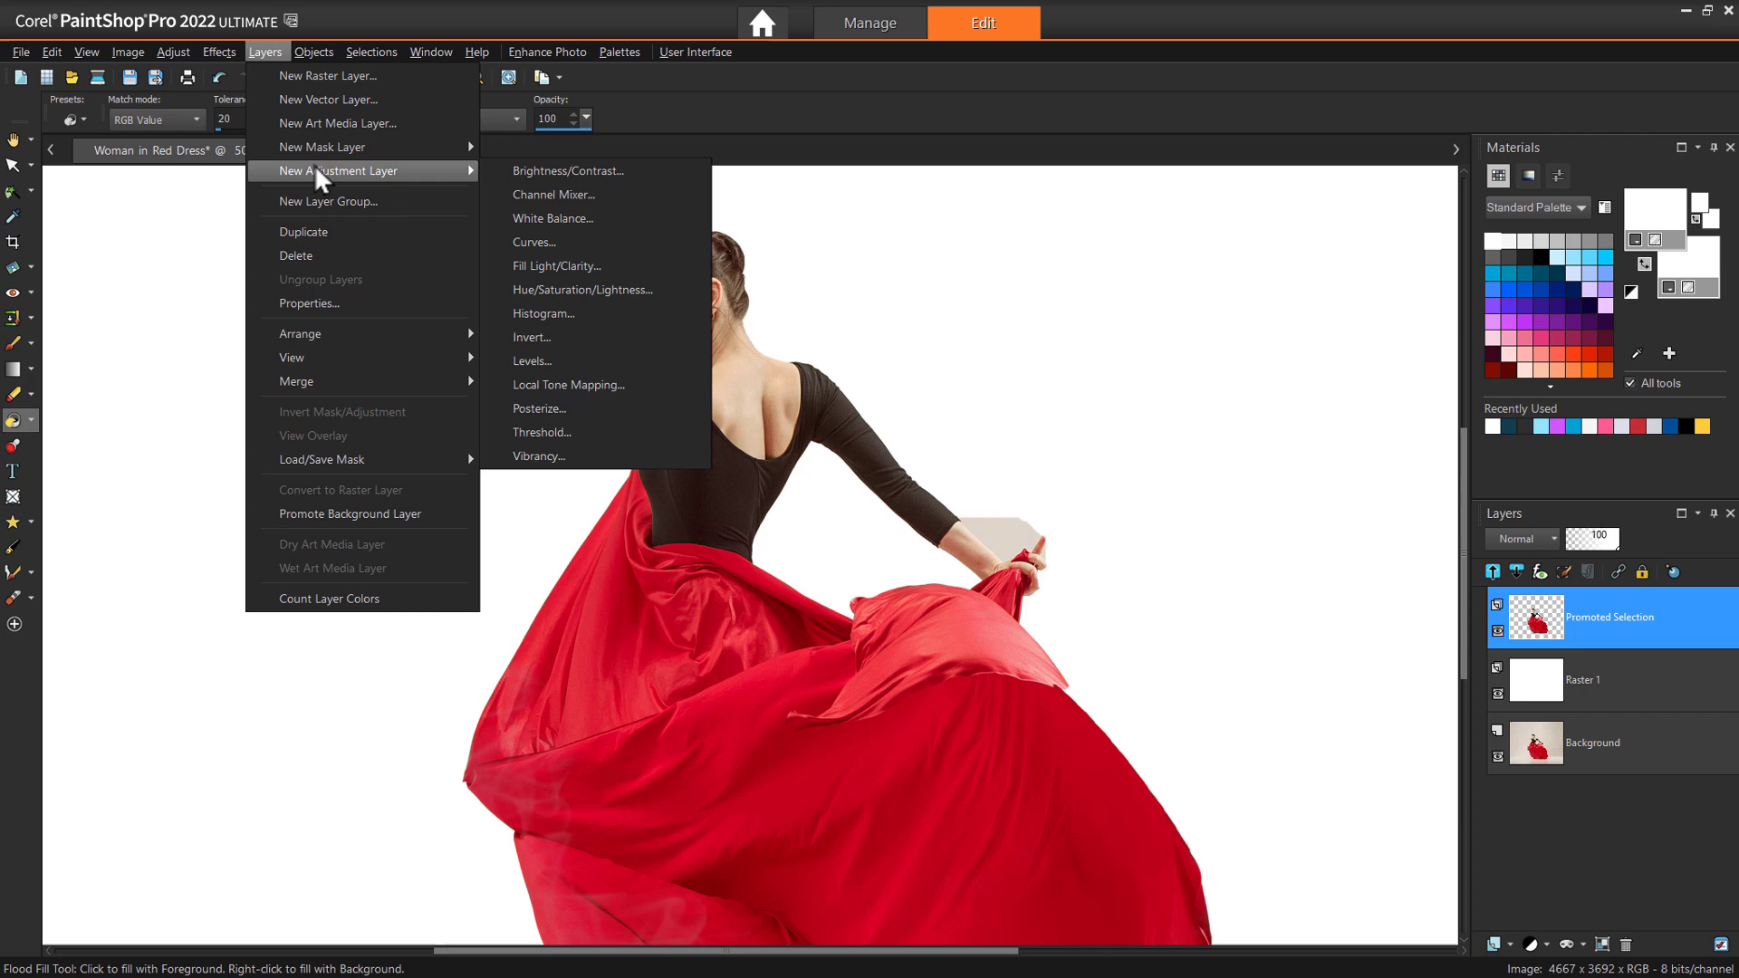
left_click(598, 289)
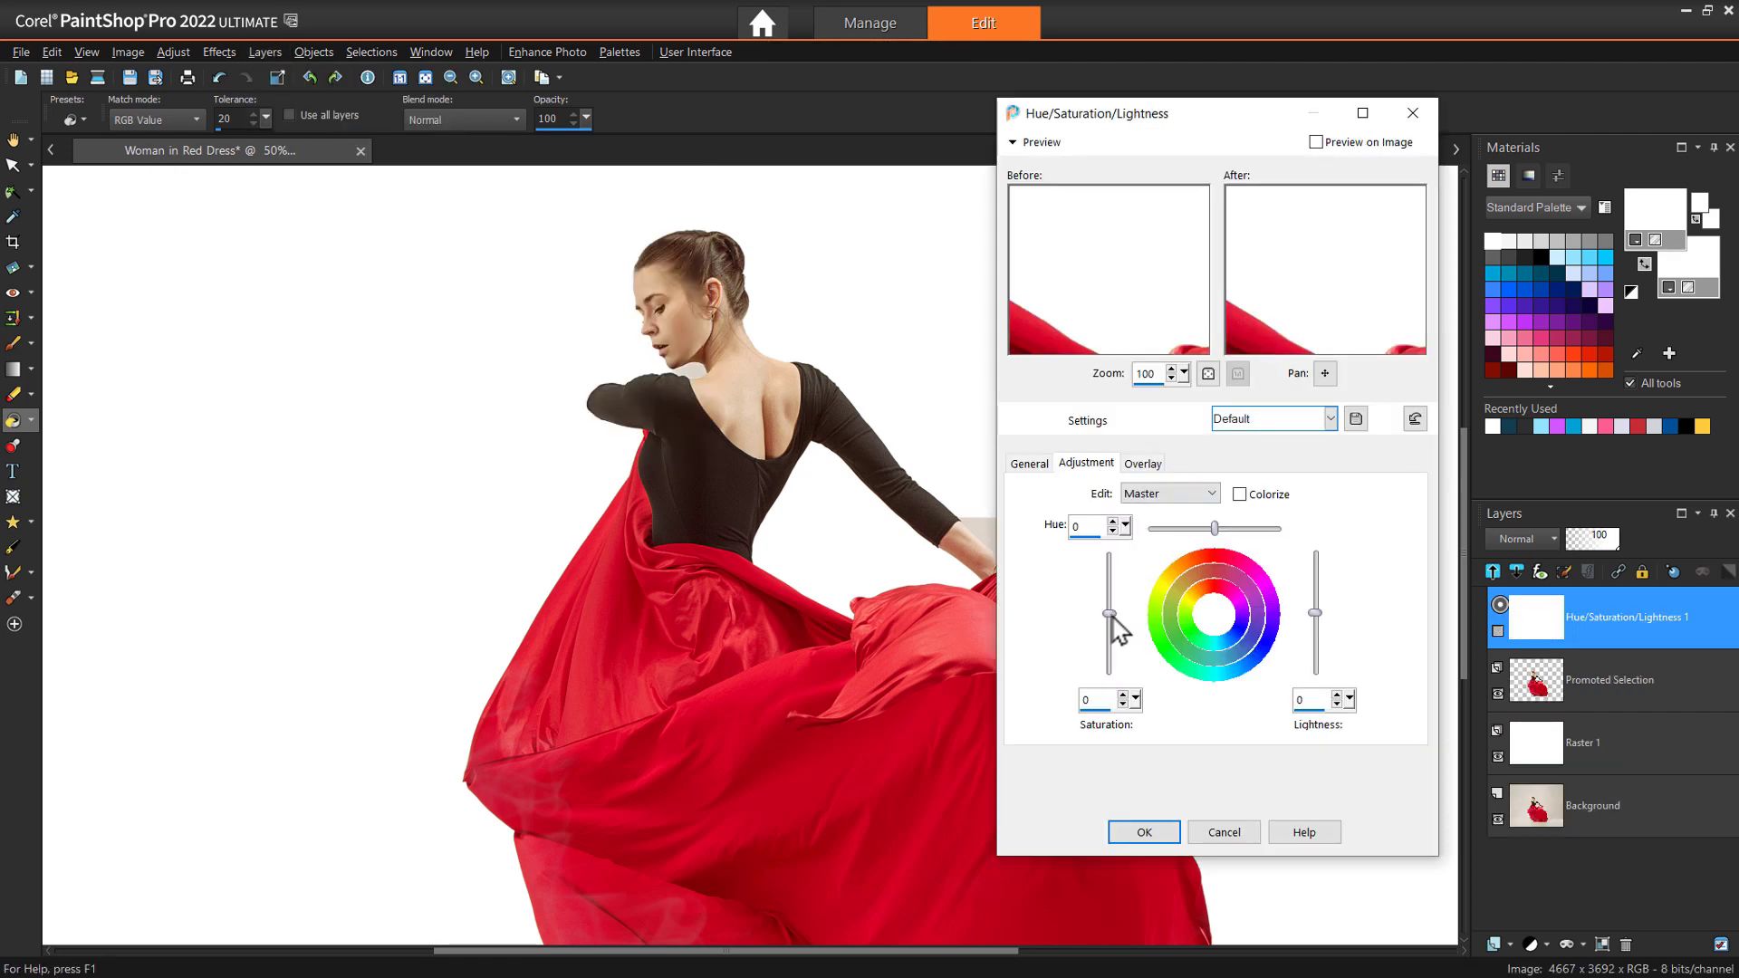
left_click_drag(1113, 617, 1114, 692)
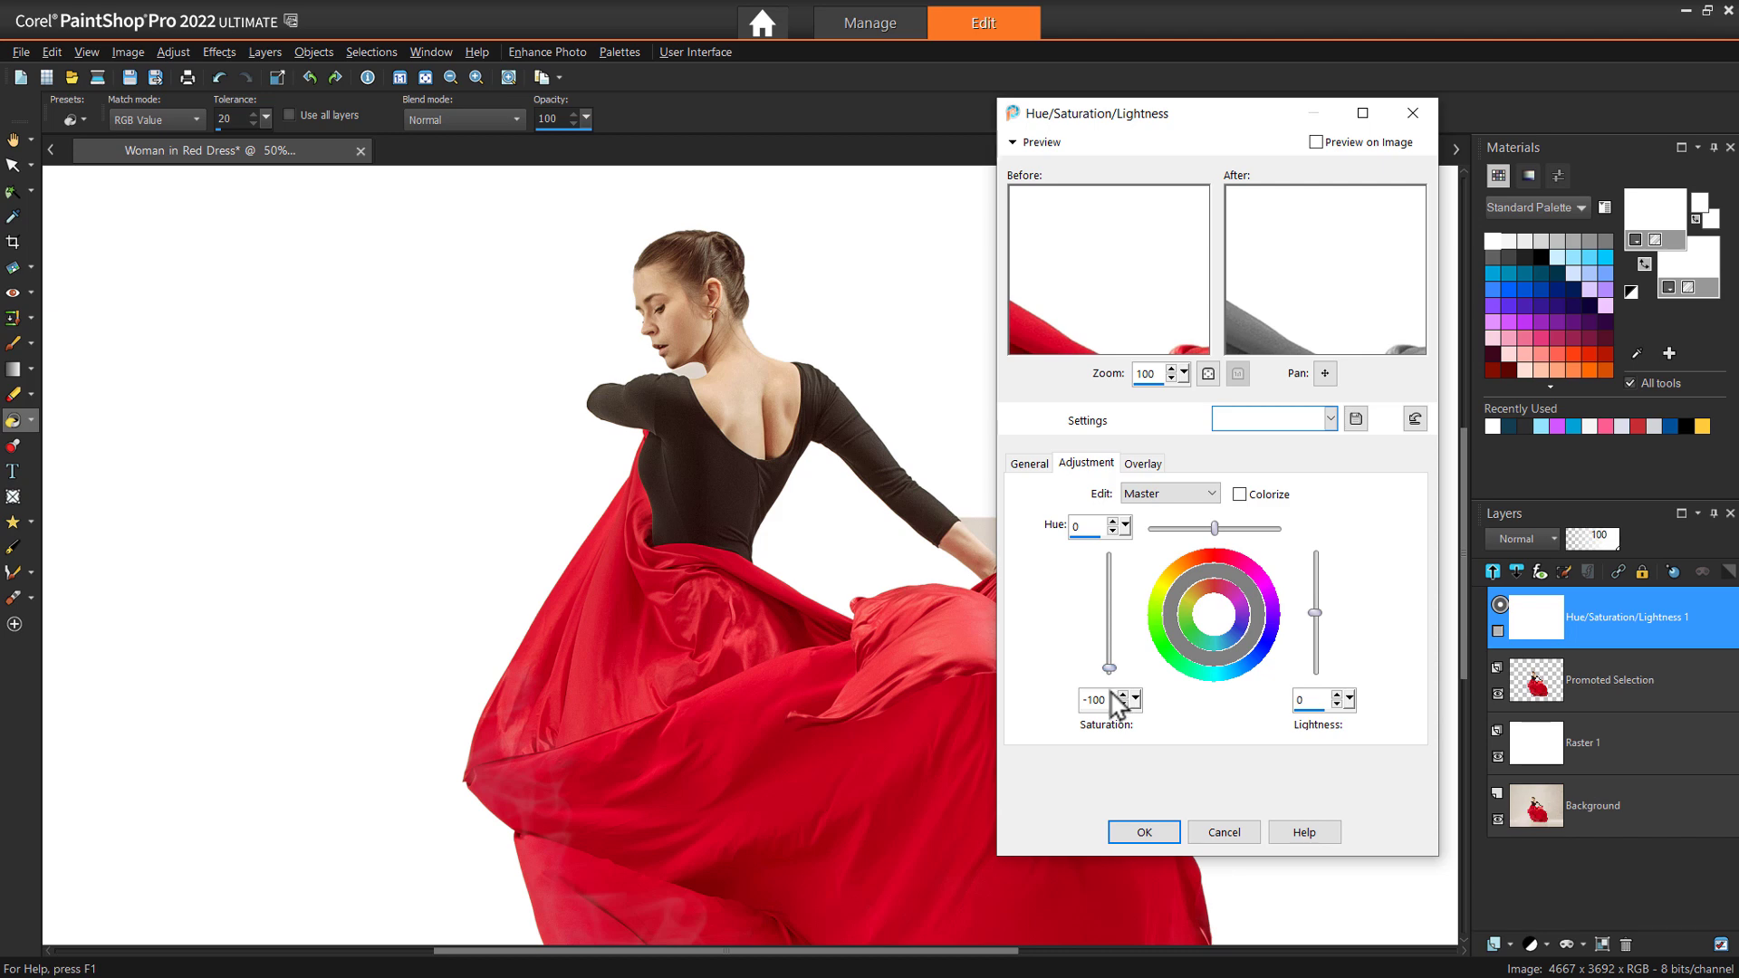
left_click(1332, 142)
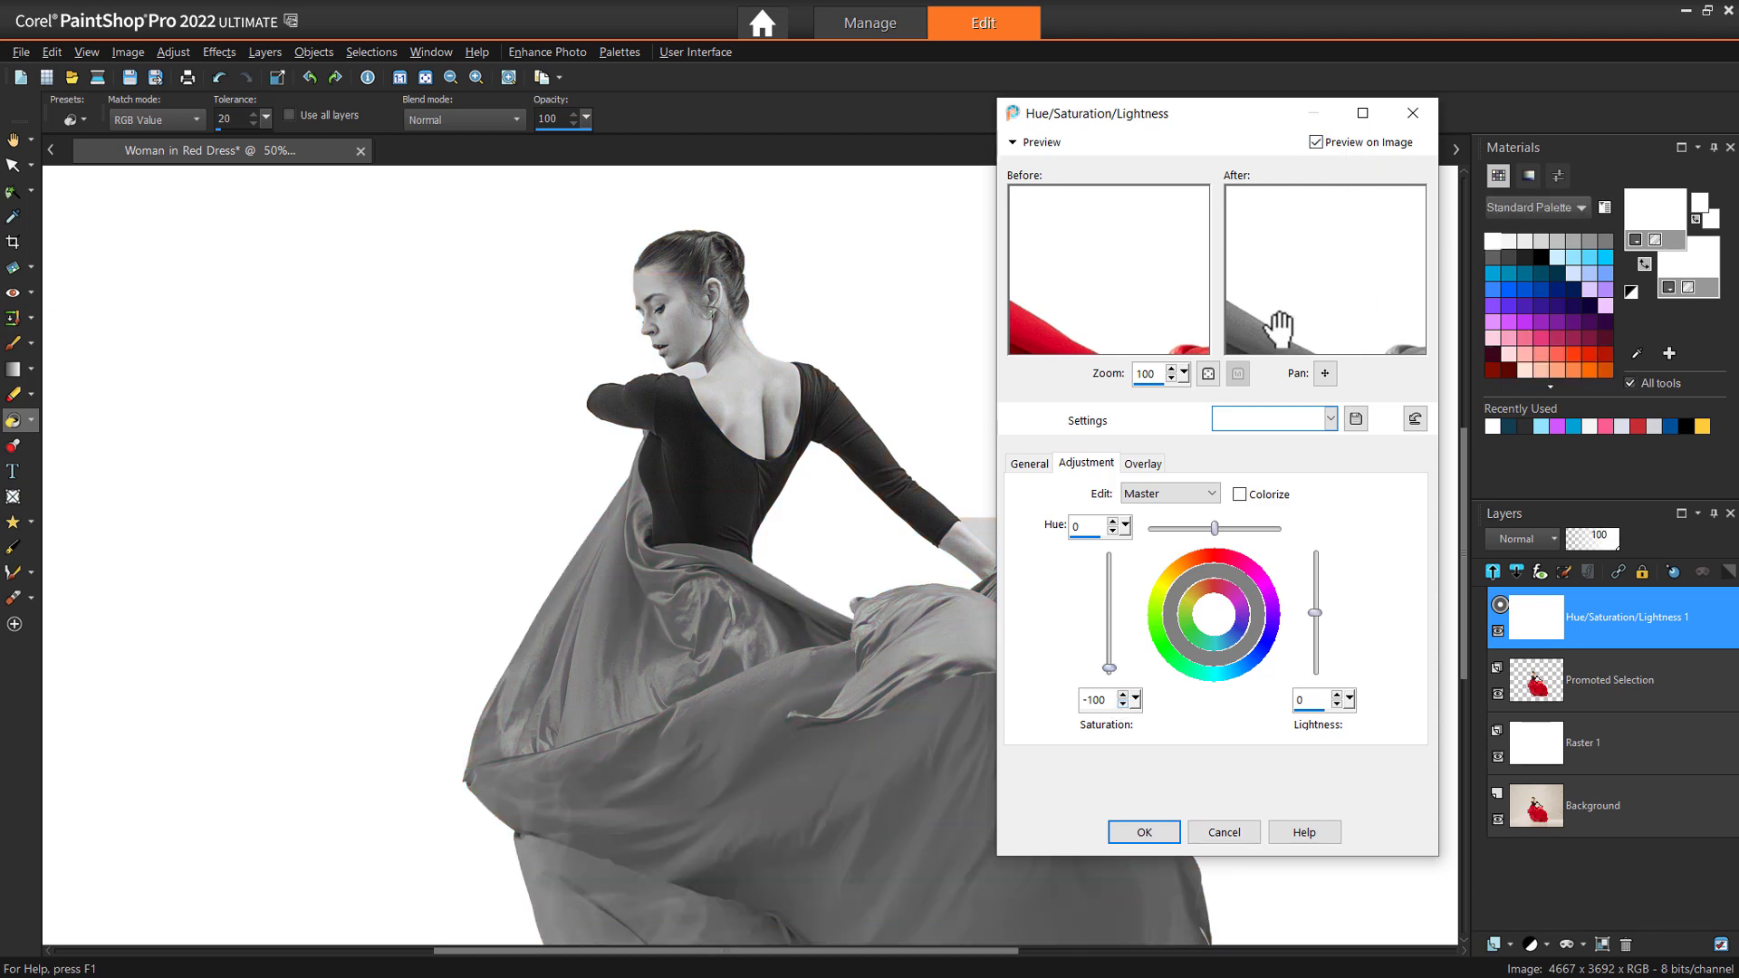
left_click(1145, 833)
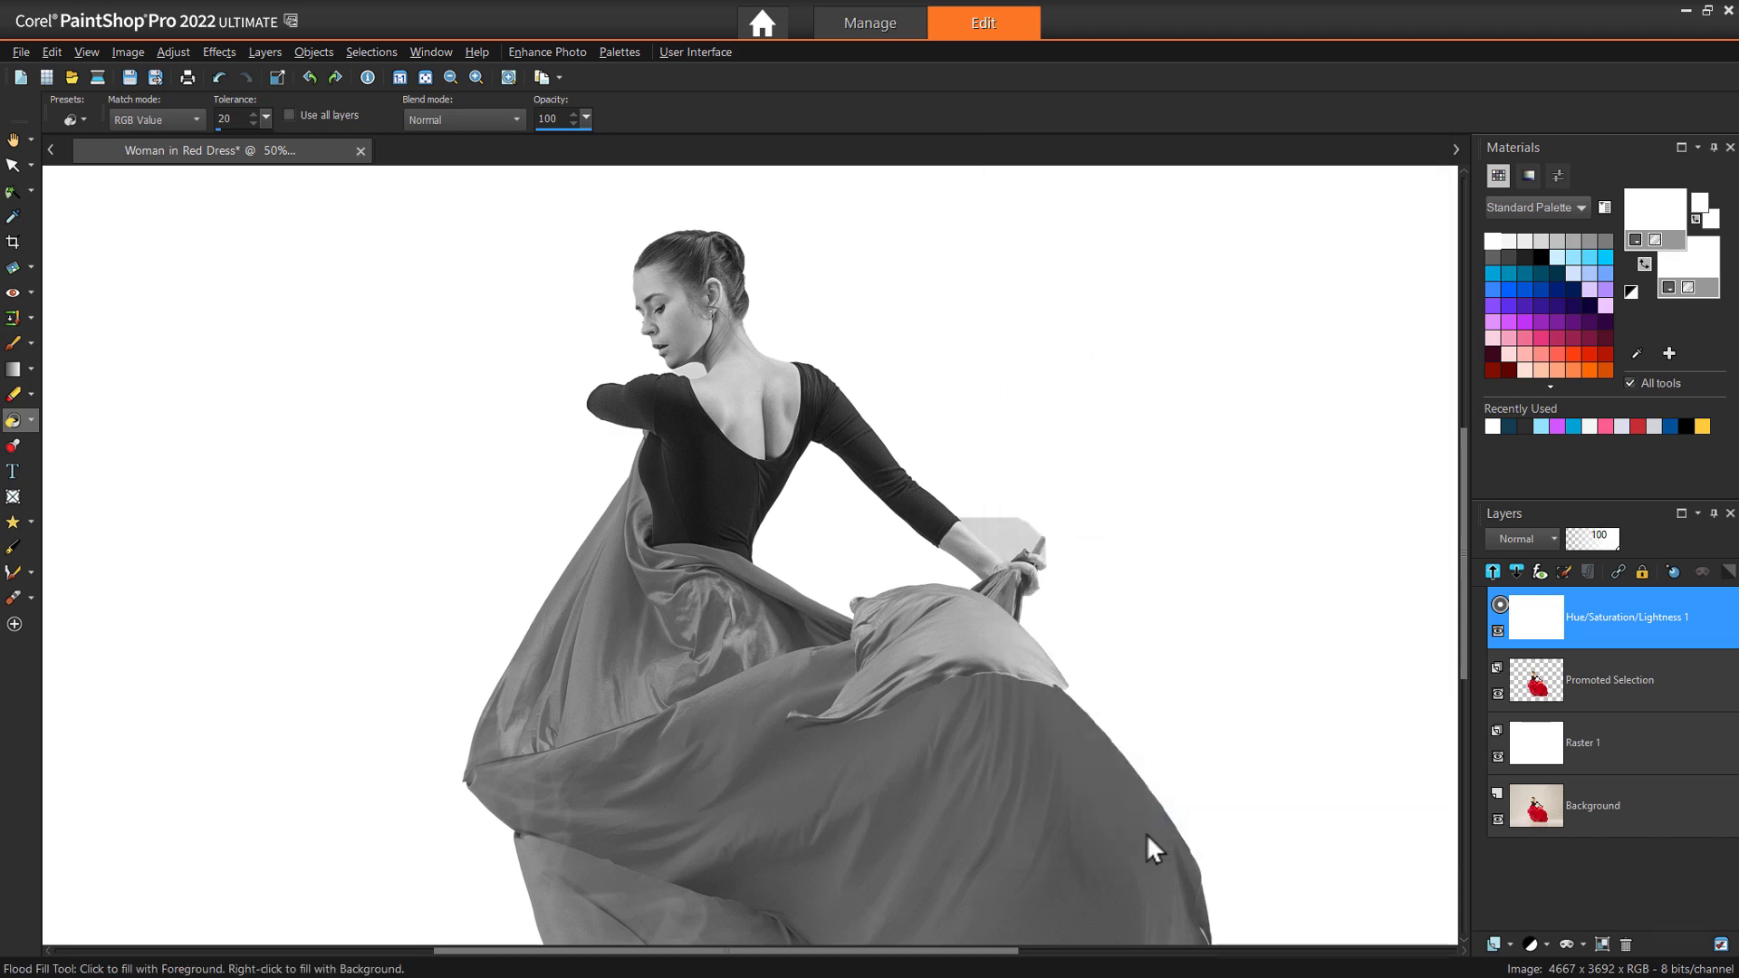
left_click(1497, 632)
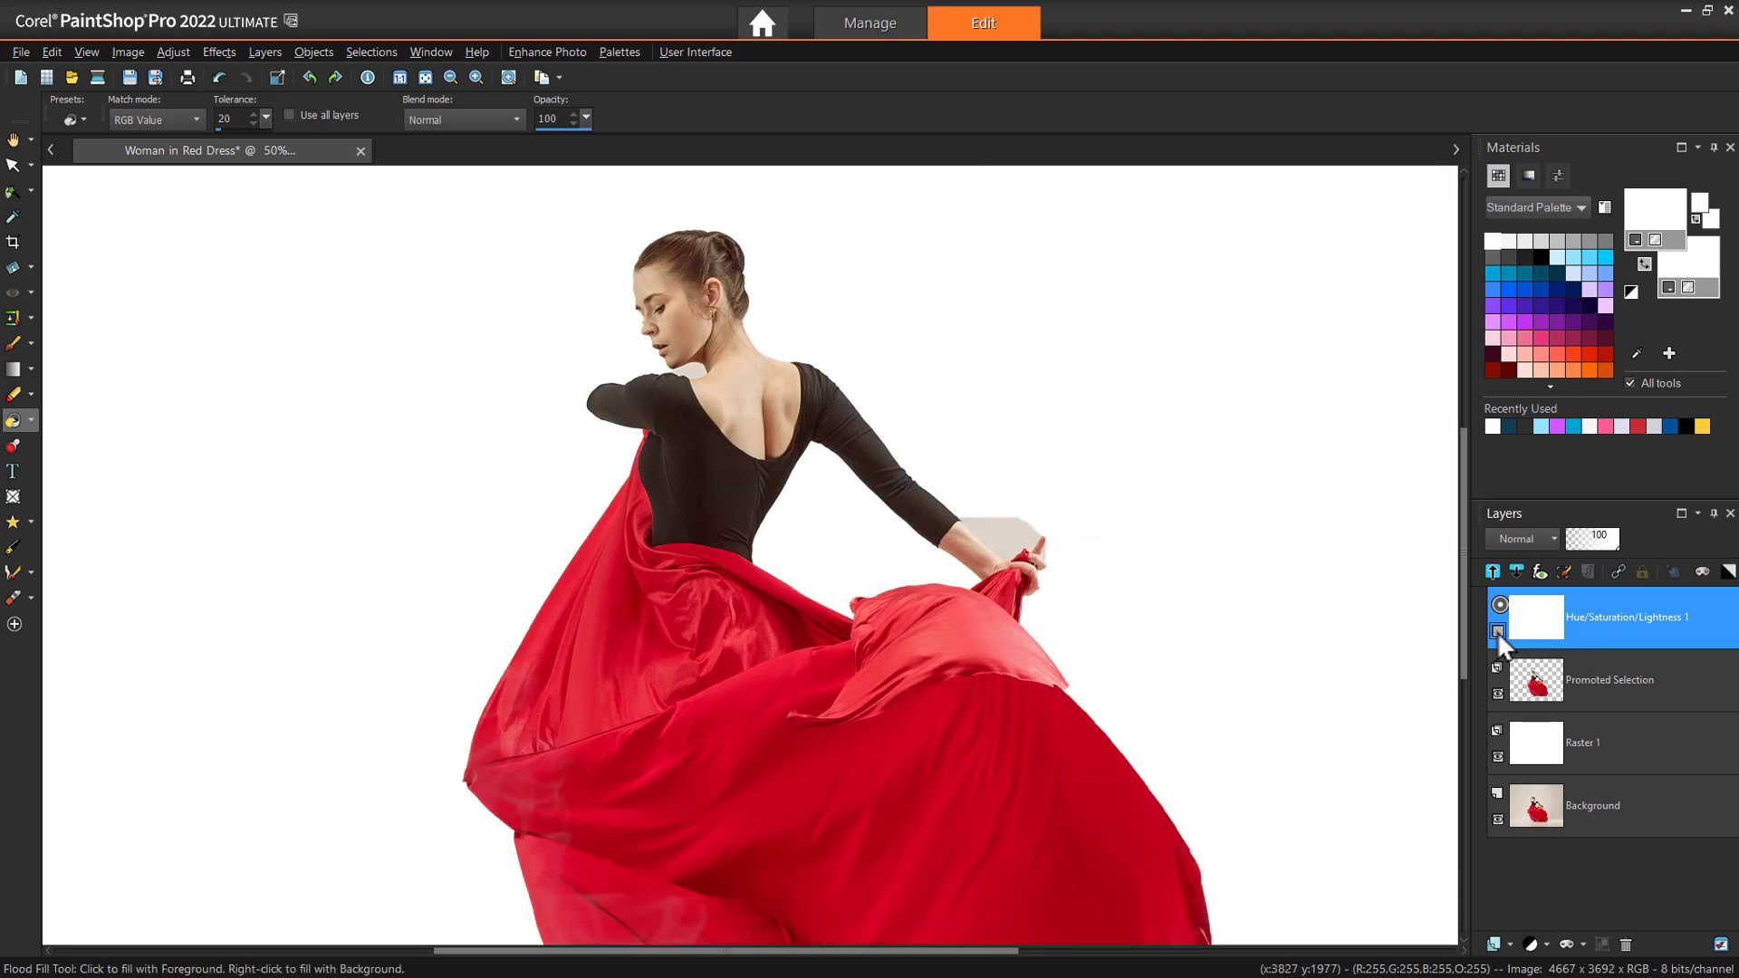
left_click(1497, 632)
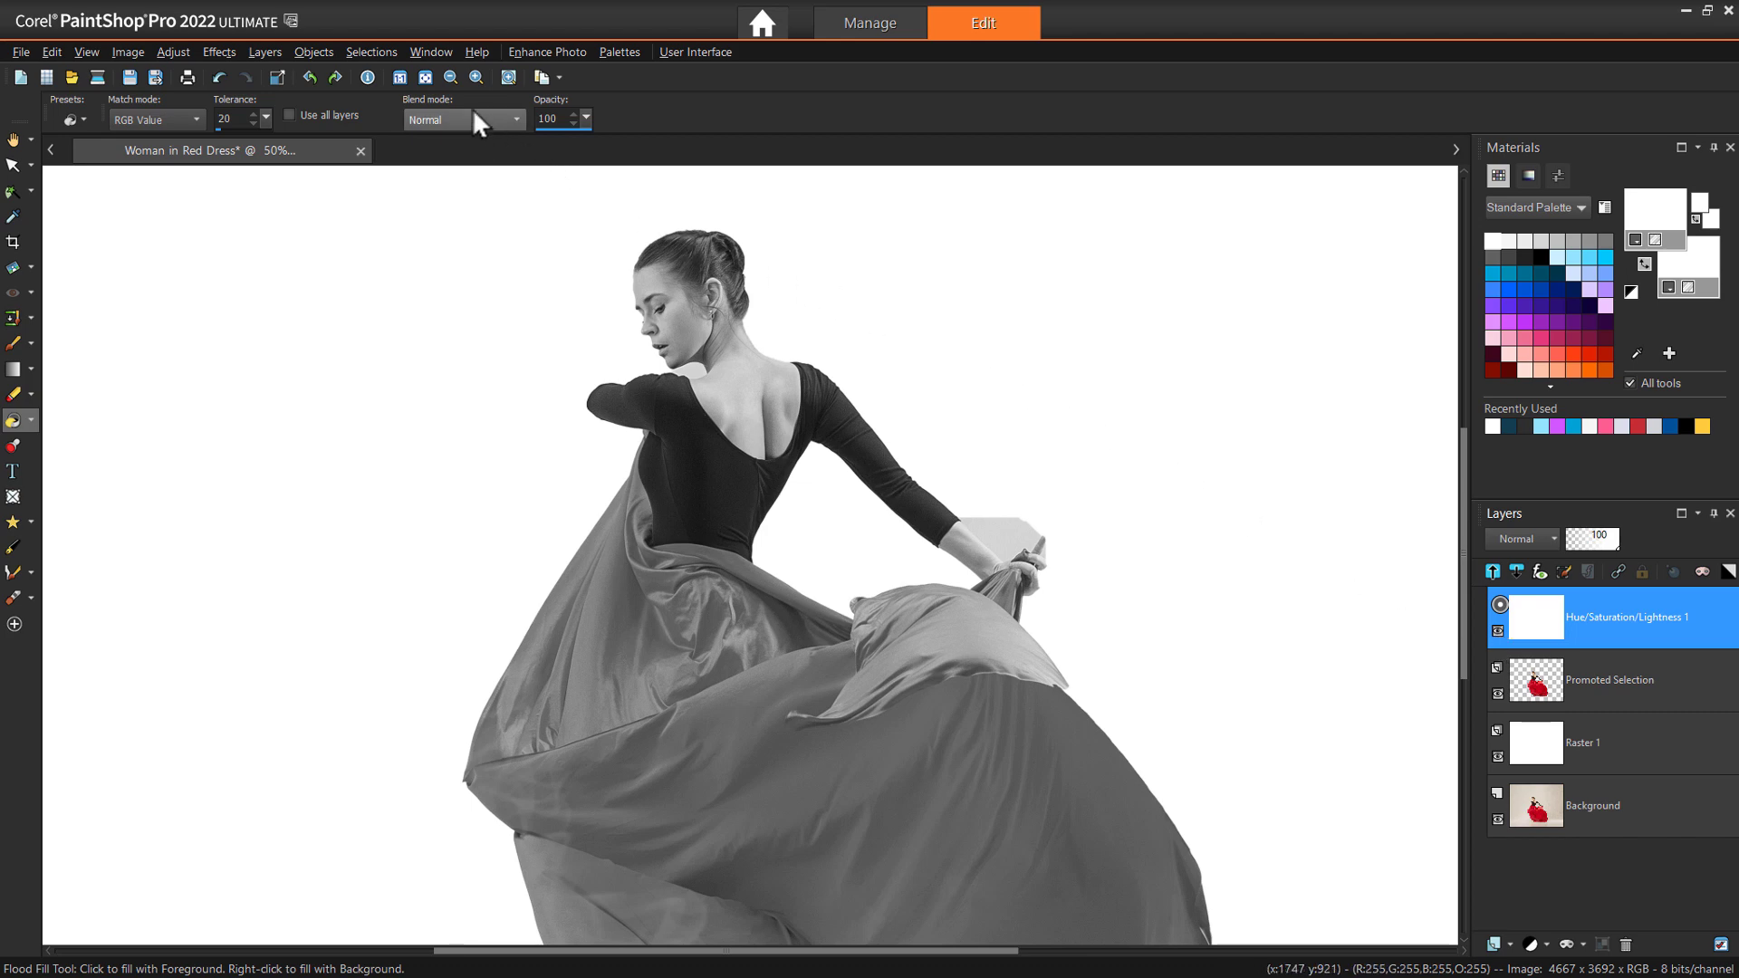
- Add a Brightness/Contrast adjustment layer with brightness 22 and contrast 17
left_click(278, 52)
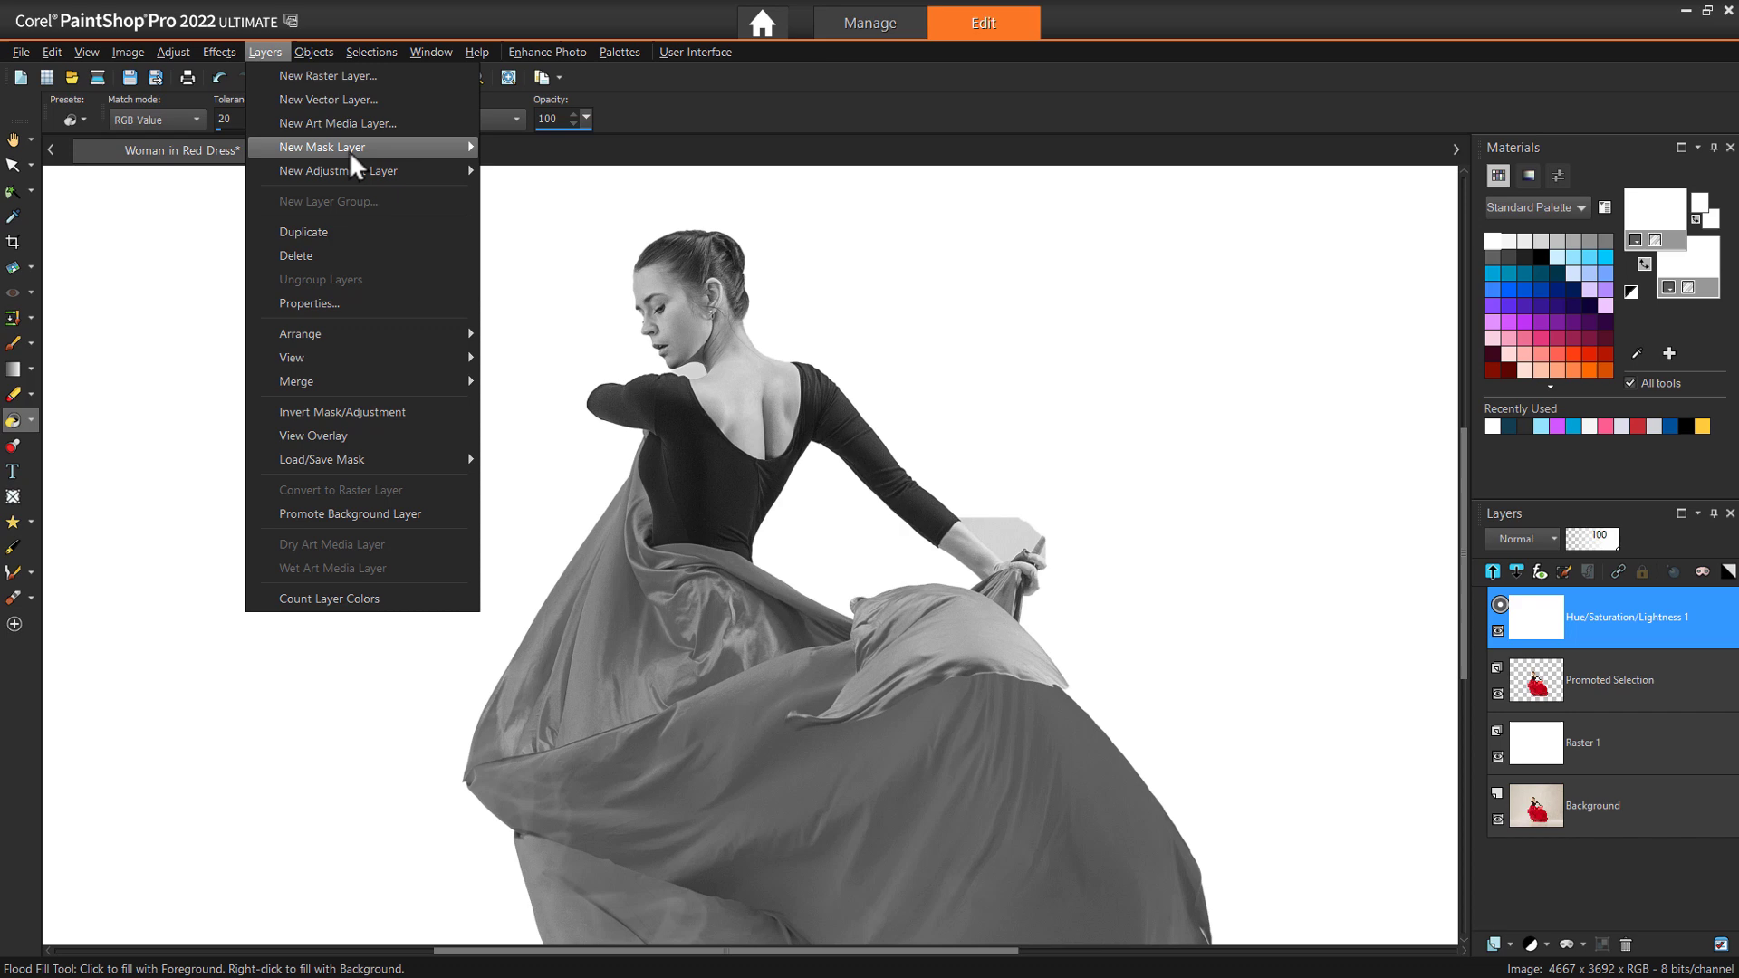
mouse_move(362, 168)
left_click(578, 178)
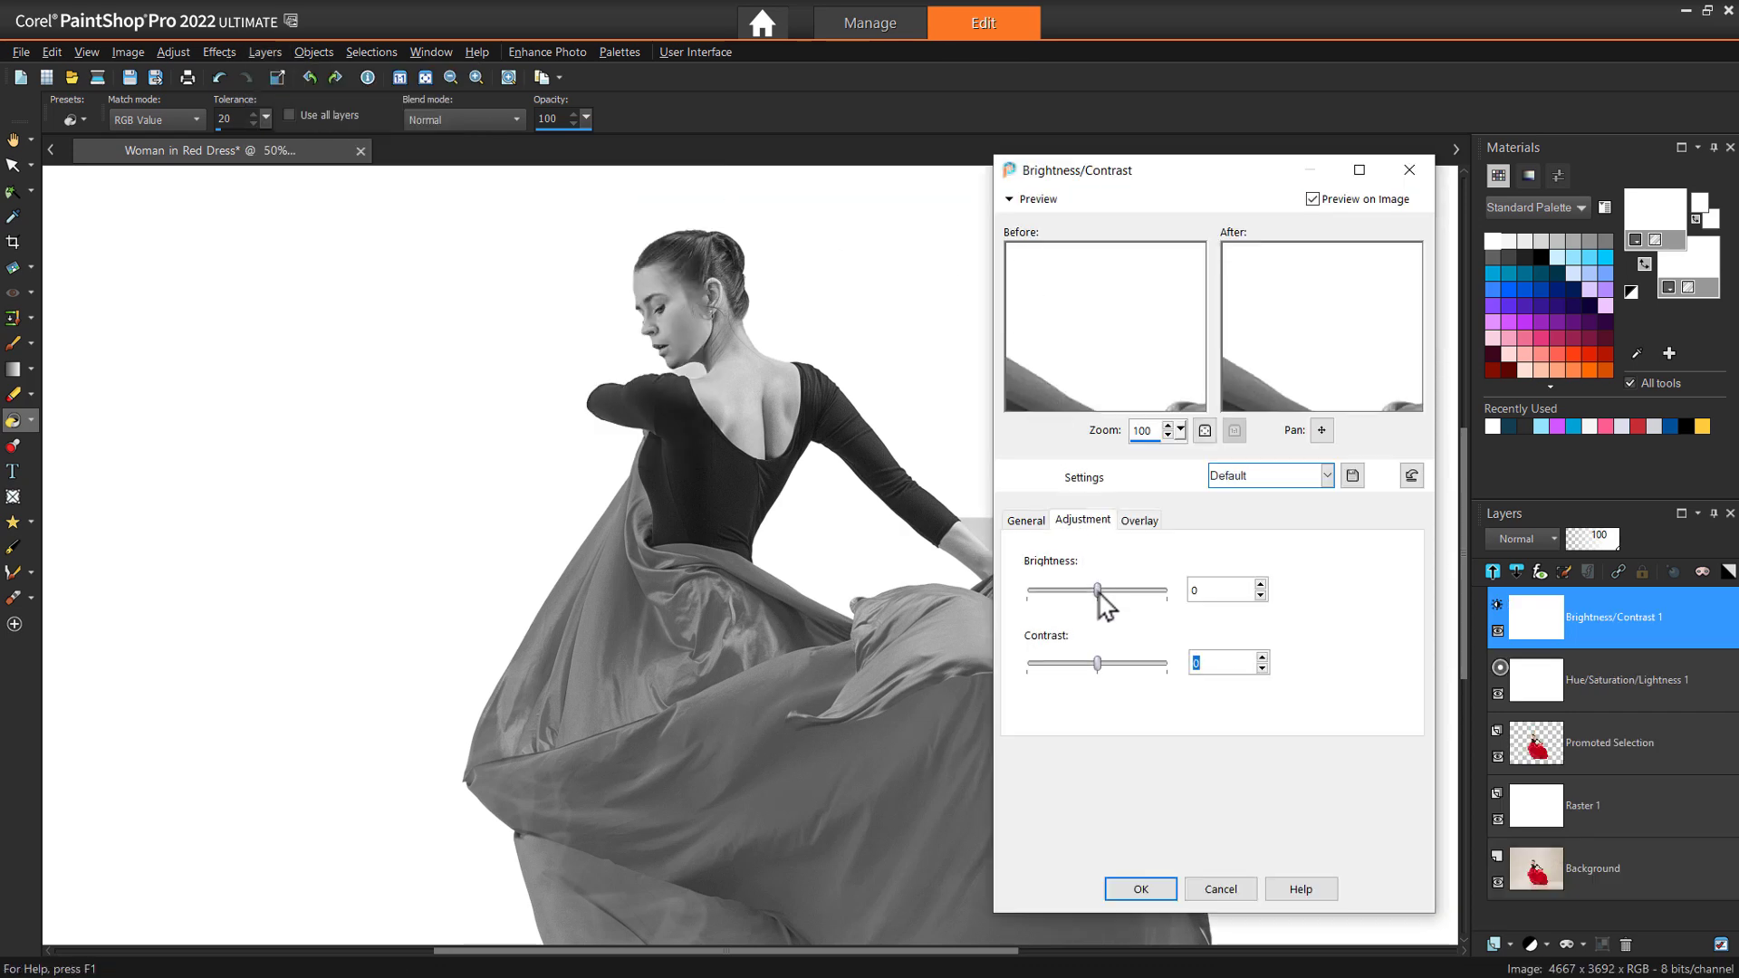
left_click_drag(1099, 596, 1105, 599)
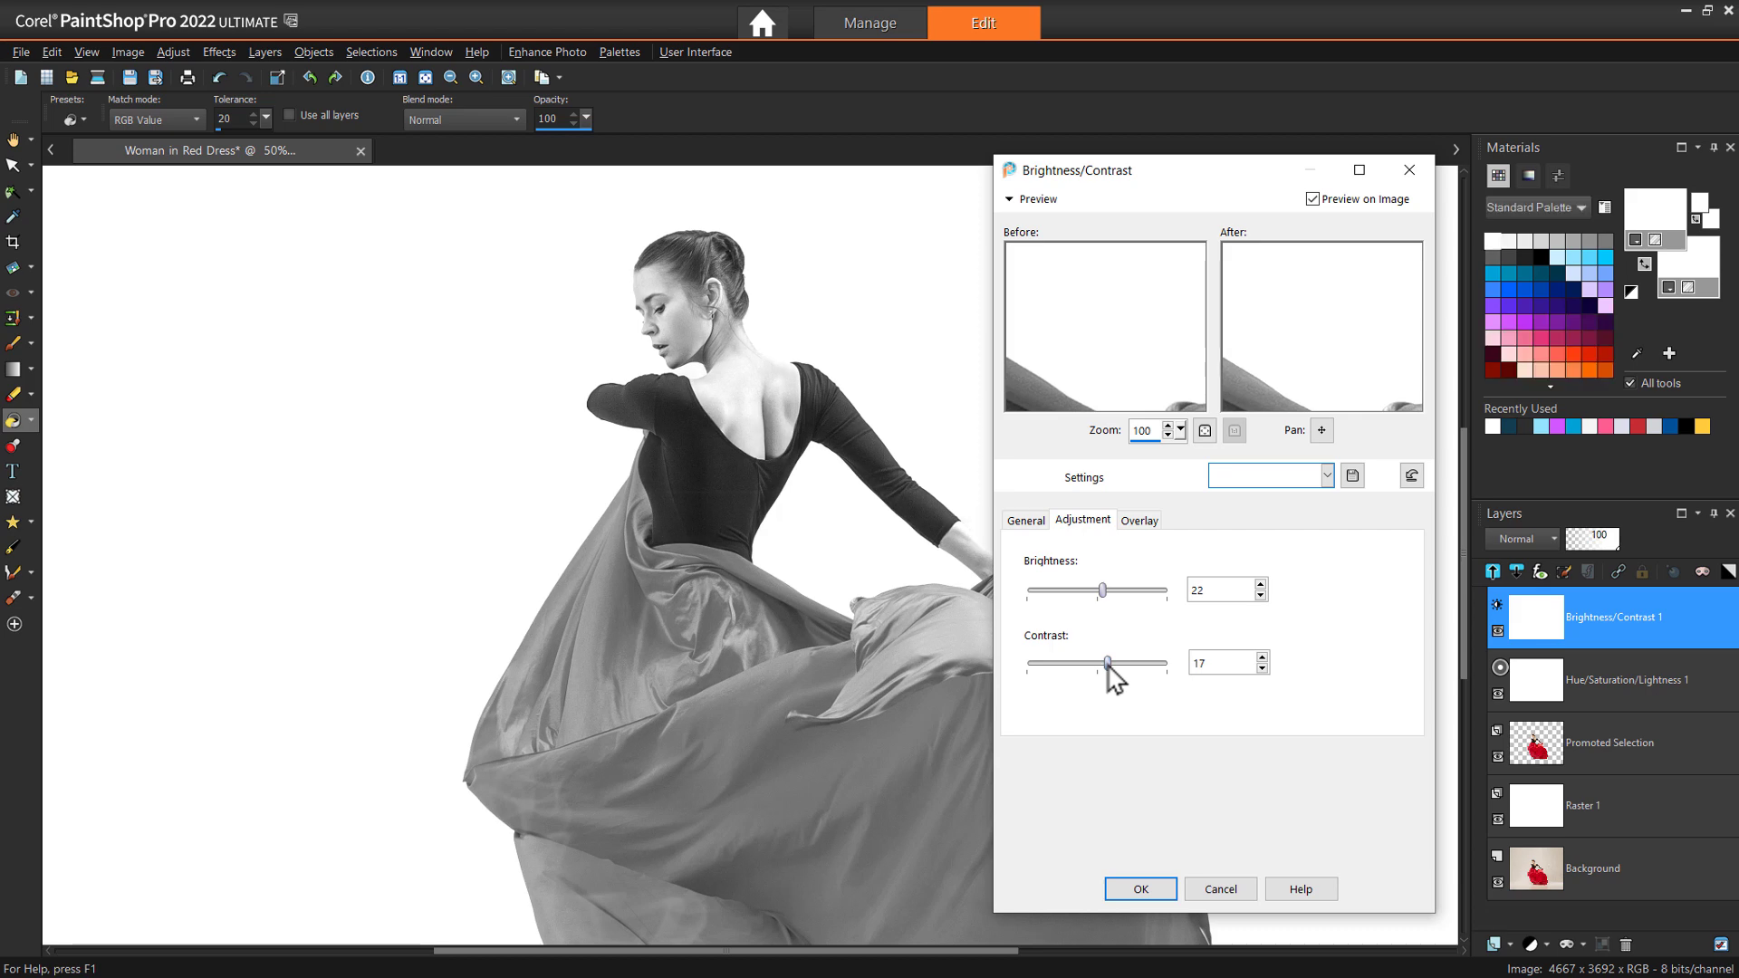
left_click(1132, 888)
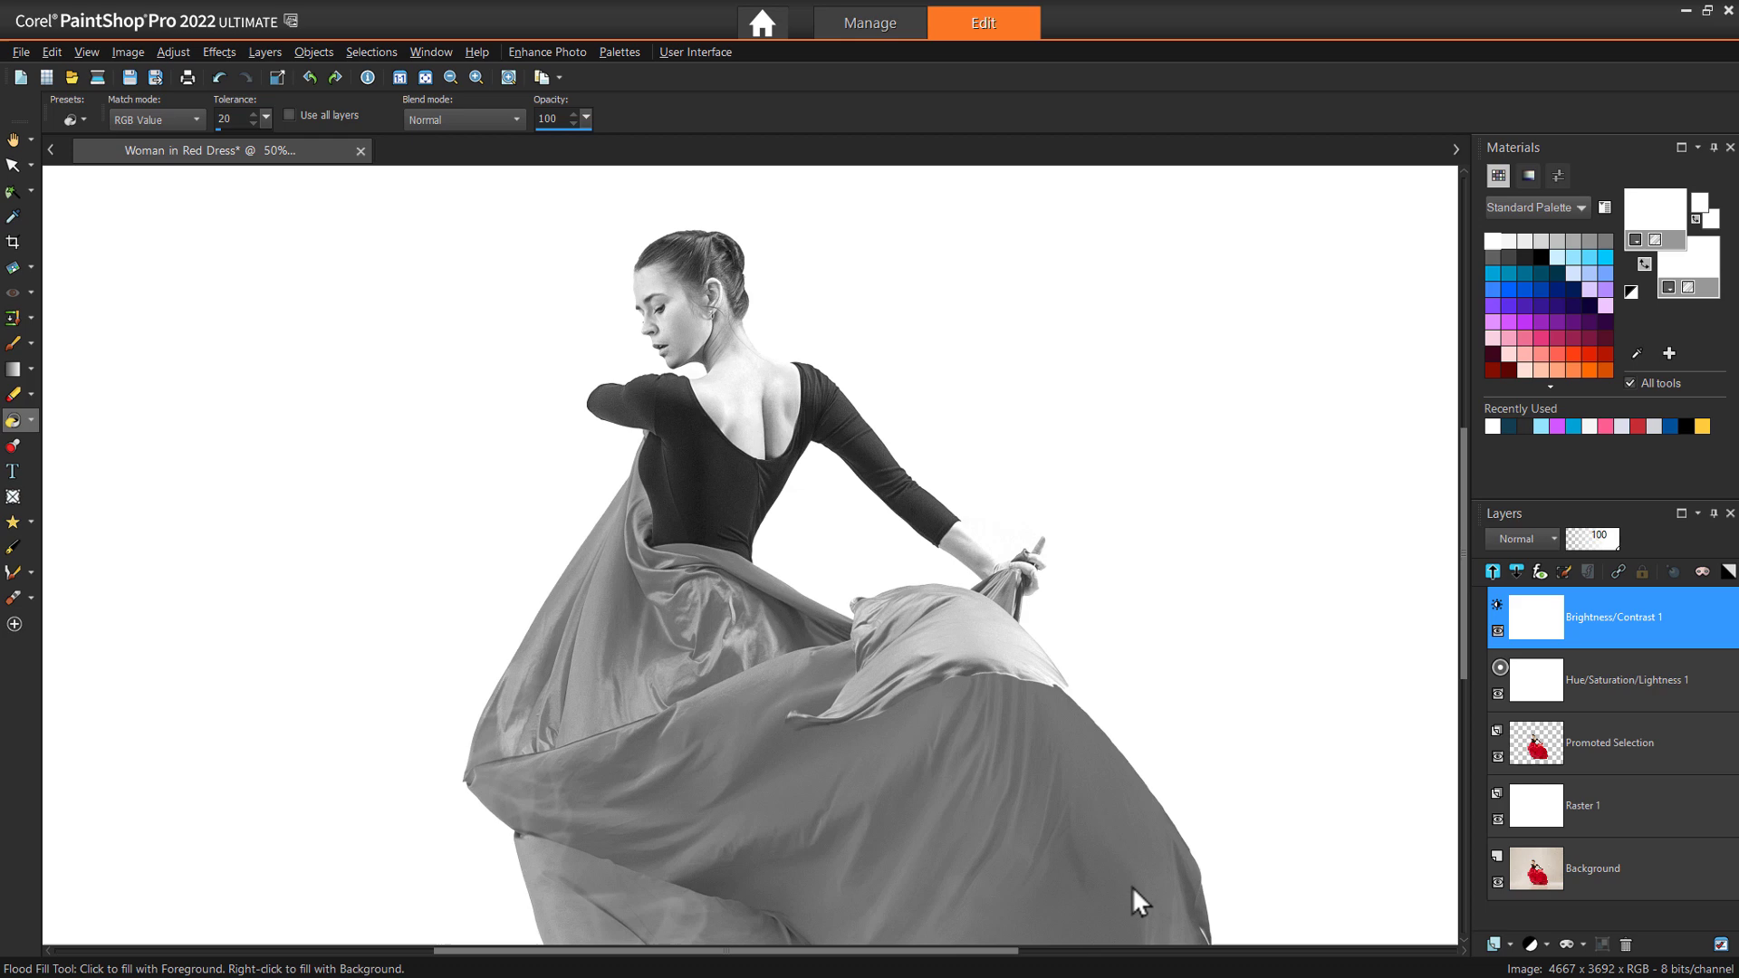
- Open the Malaysia Cityscape photo
left_click(22, 52)
left_click(44, 117)
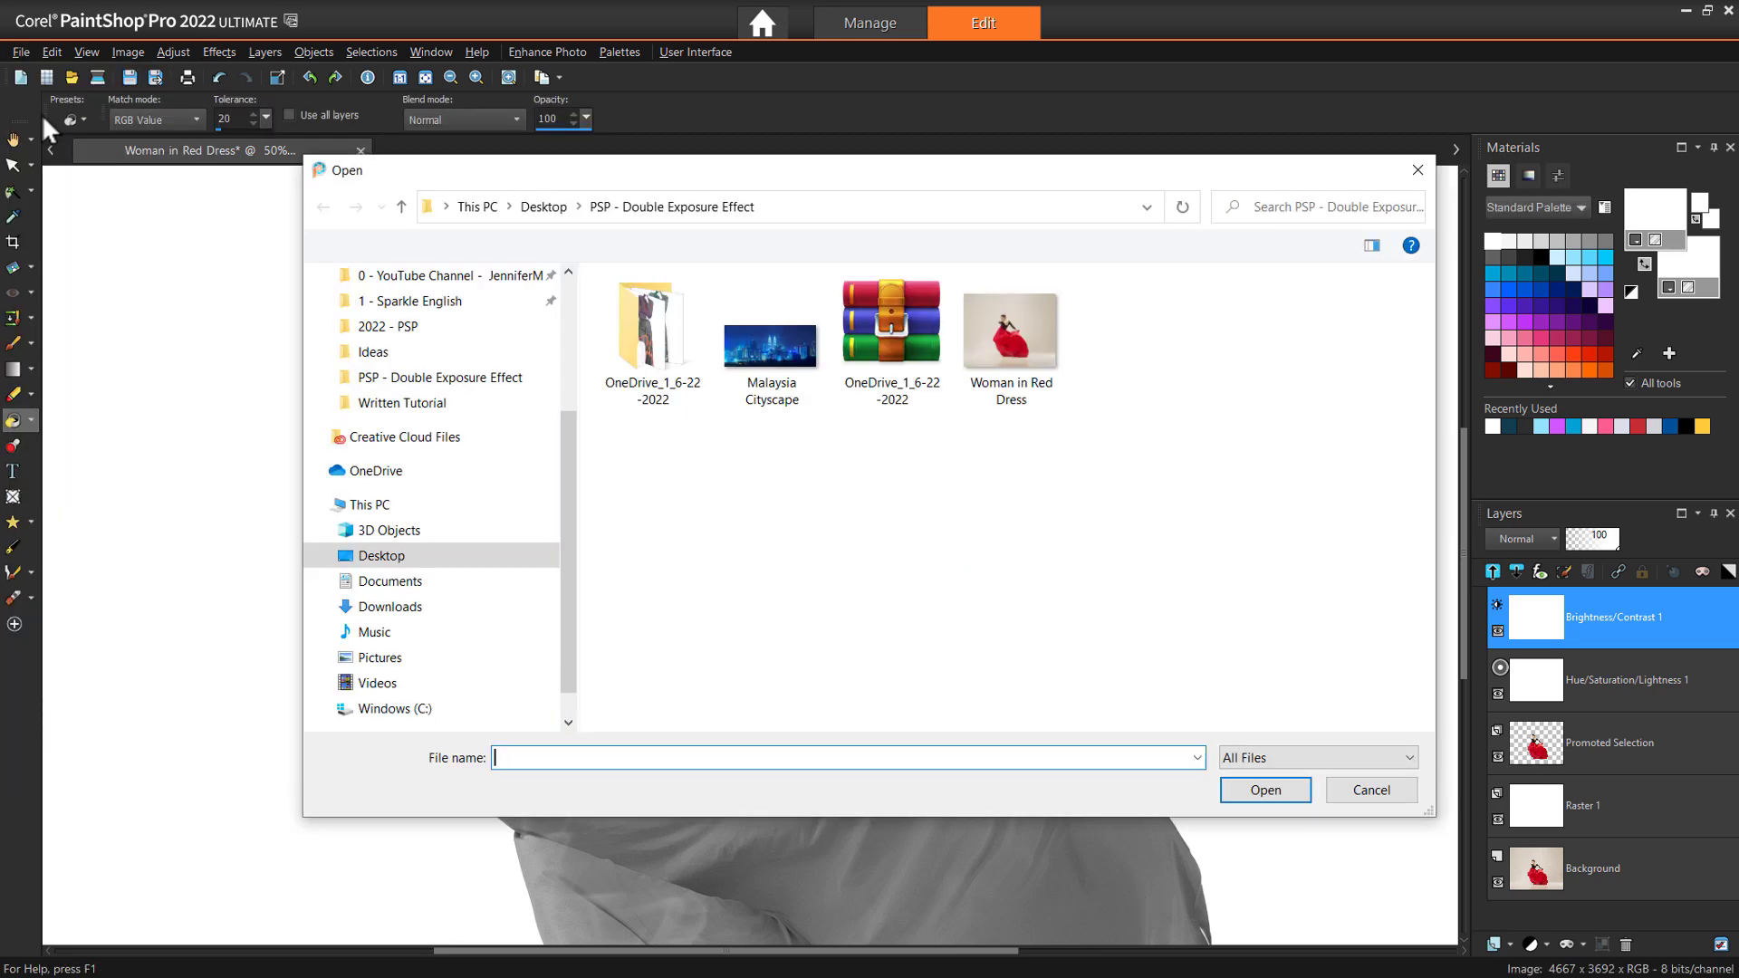
double_click(796, 361)
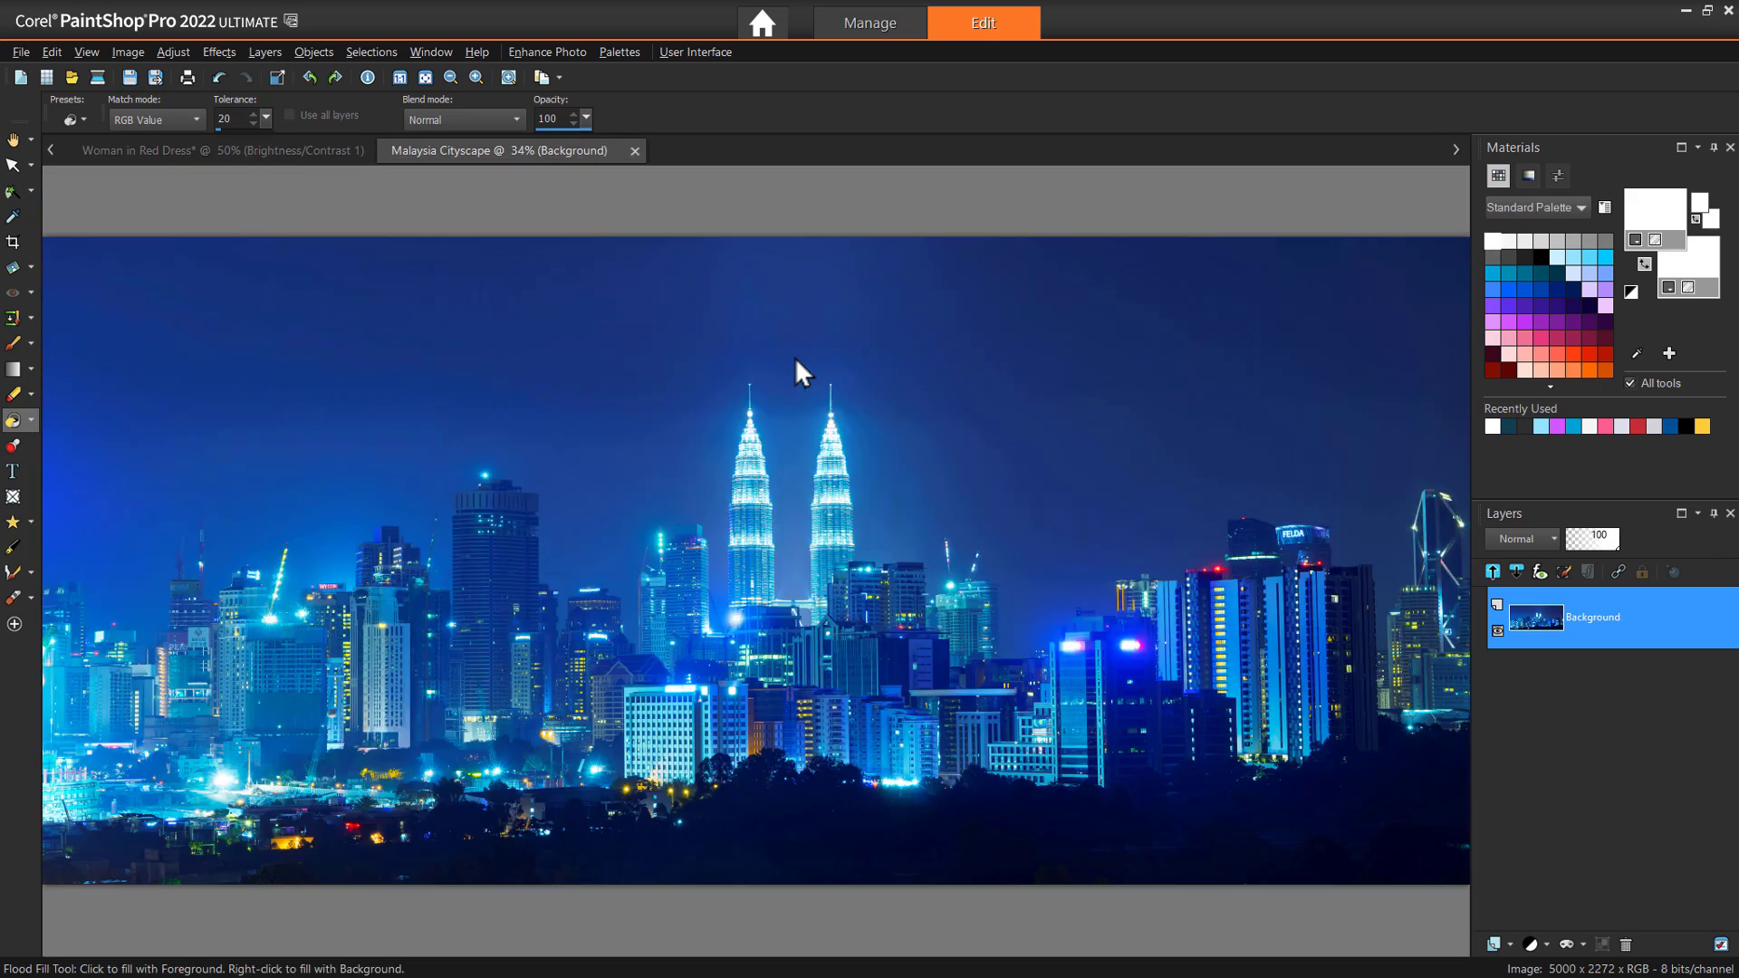
- Copy the cityscape and paste it as a new layer into the Woman in Red Dress document
left_click(53, 51)
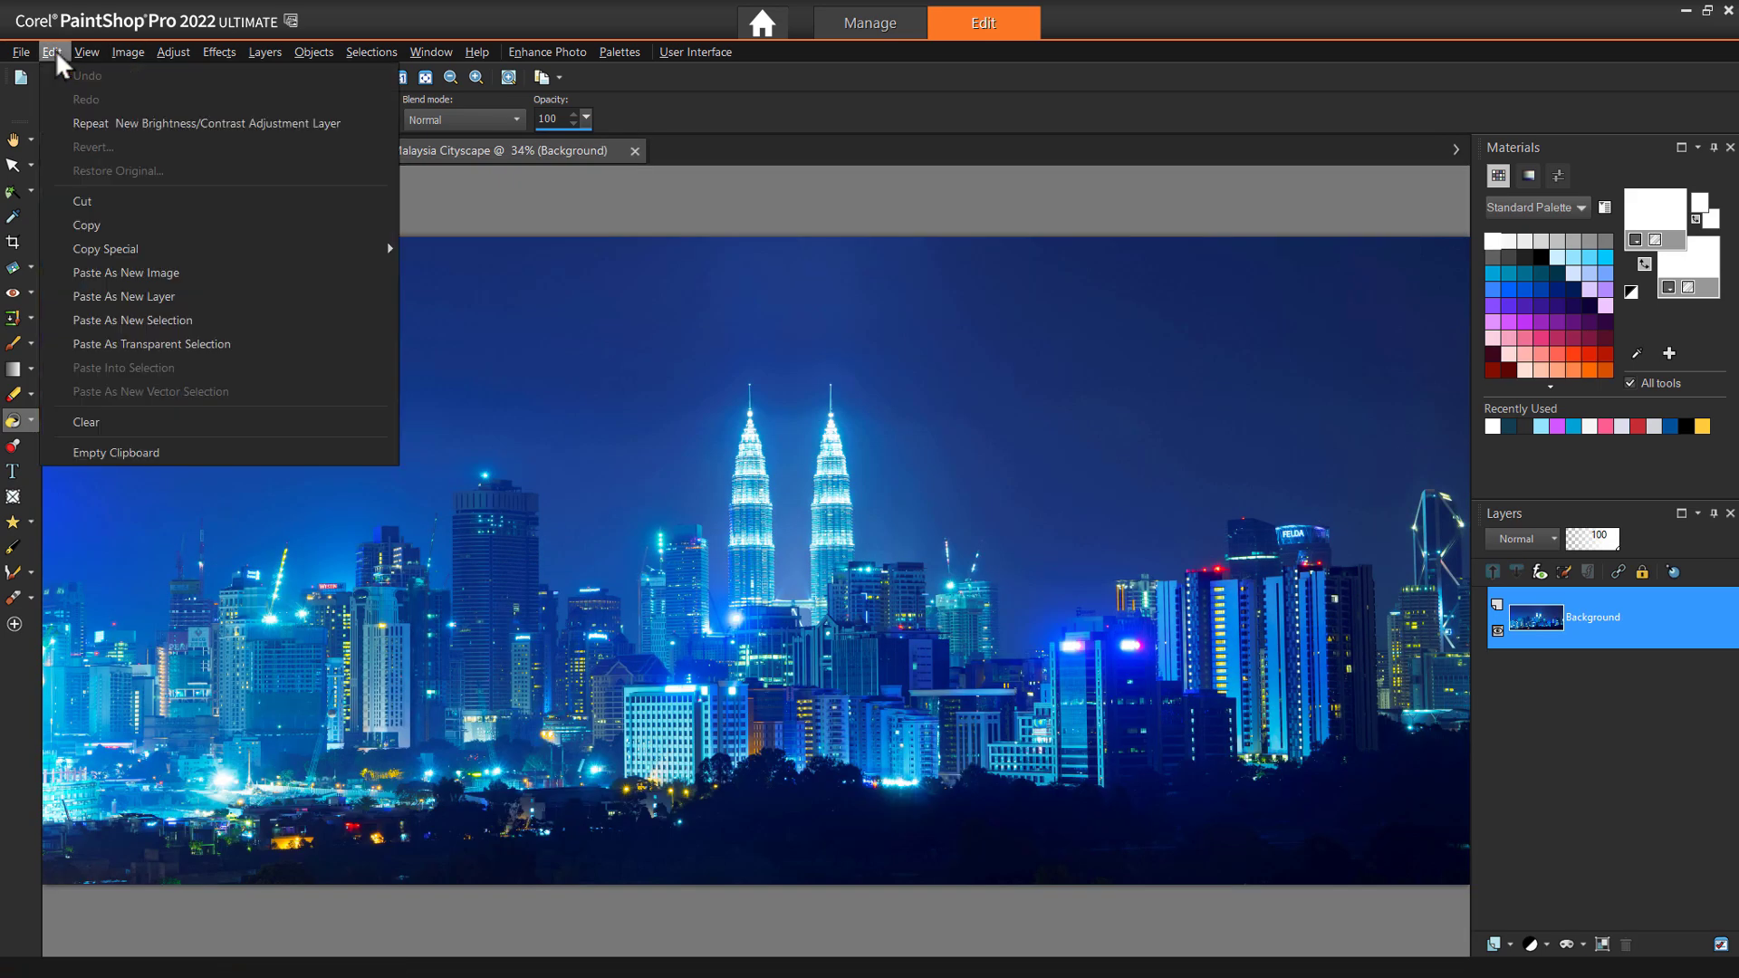
left_click(126, 223)
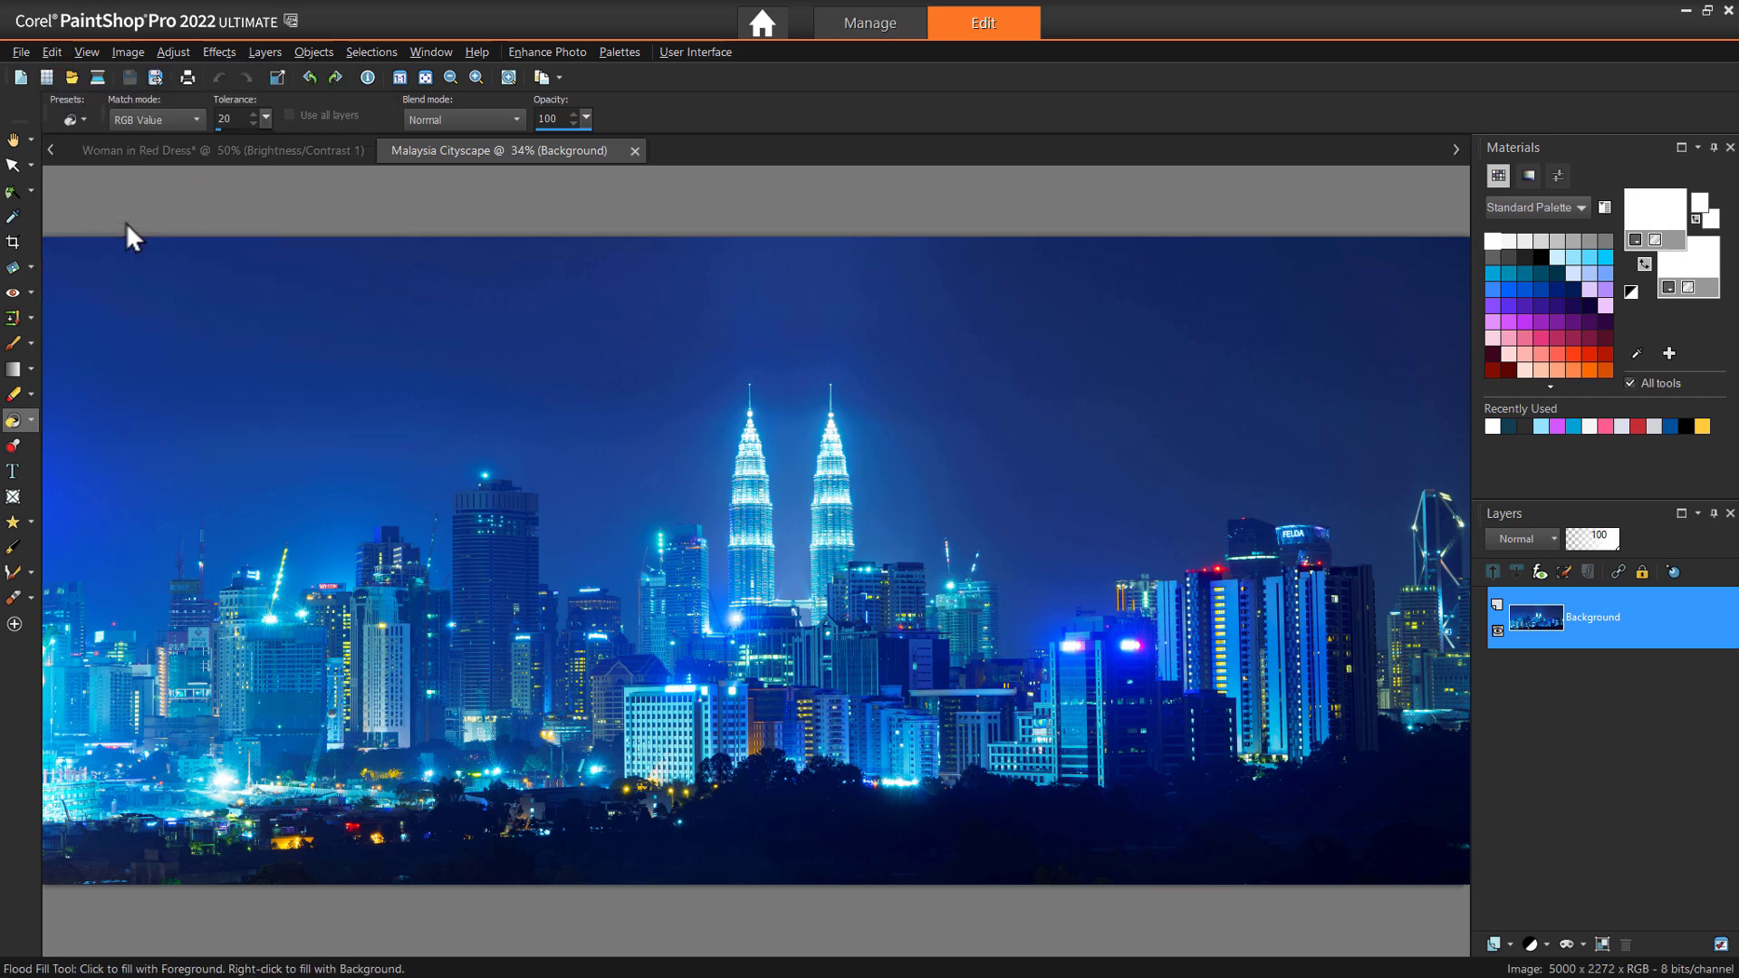
left_click(165, 150)
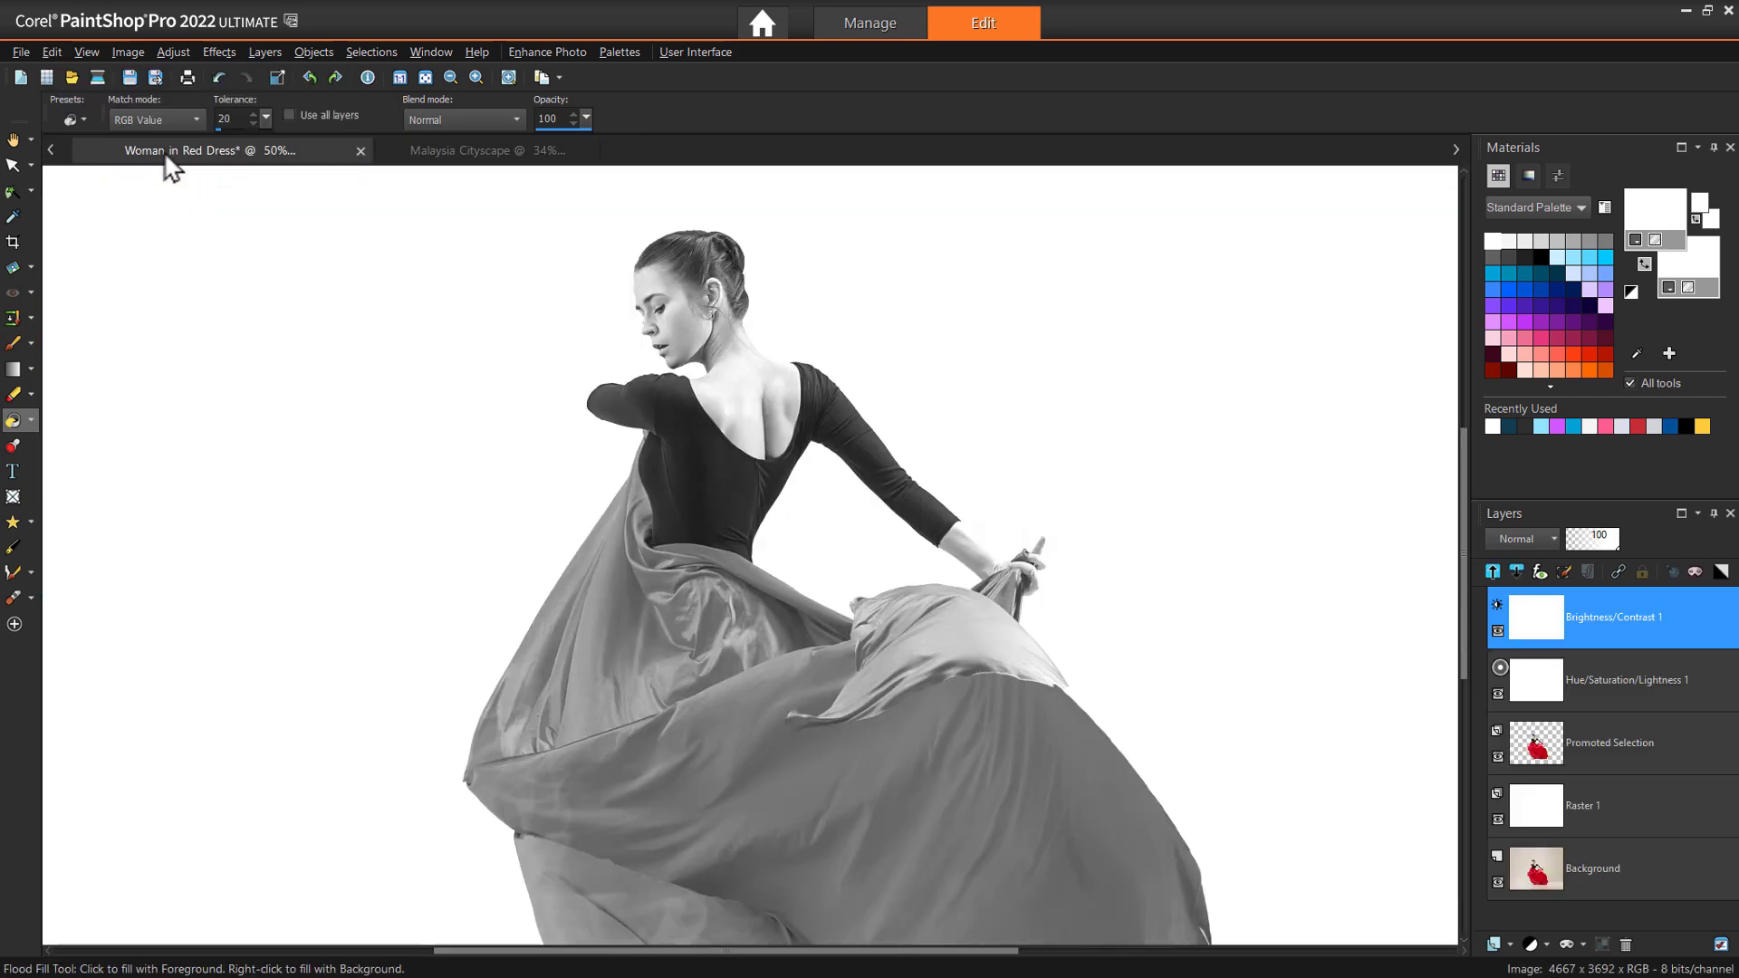
left_click(52, 58)
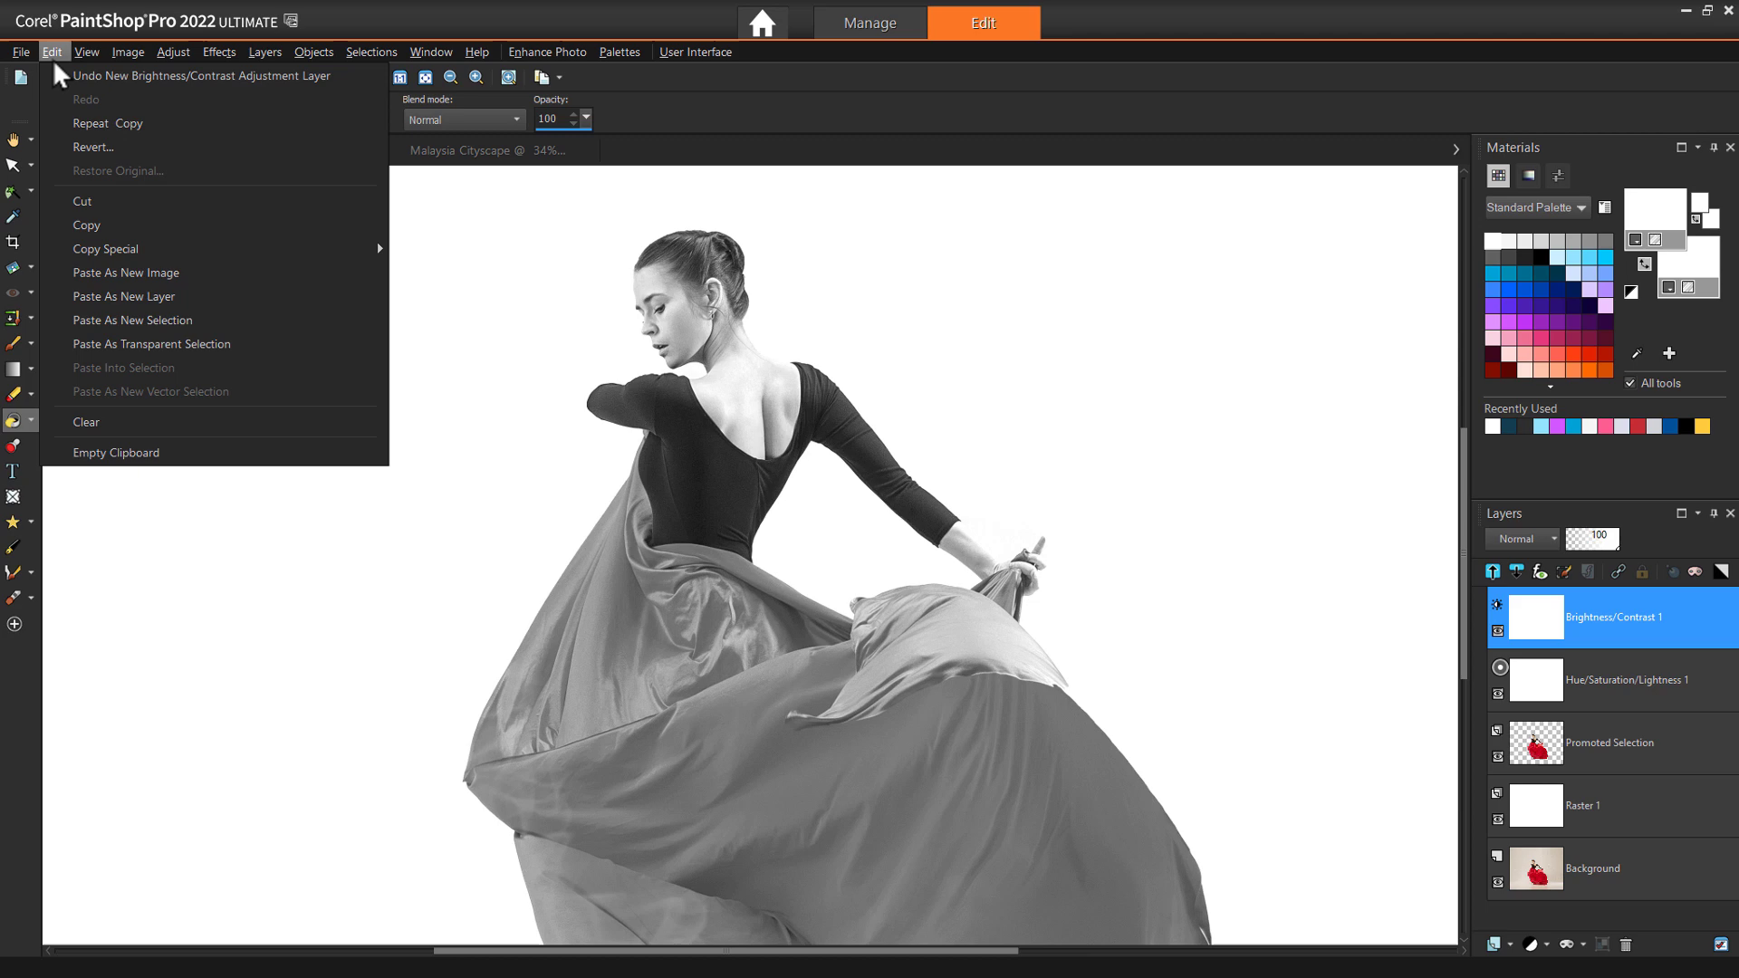
left_click(198, 296)
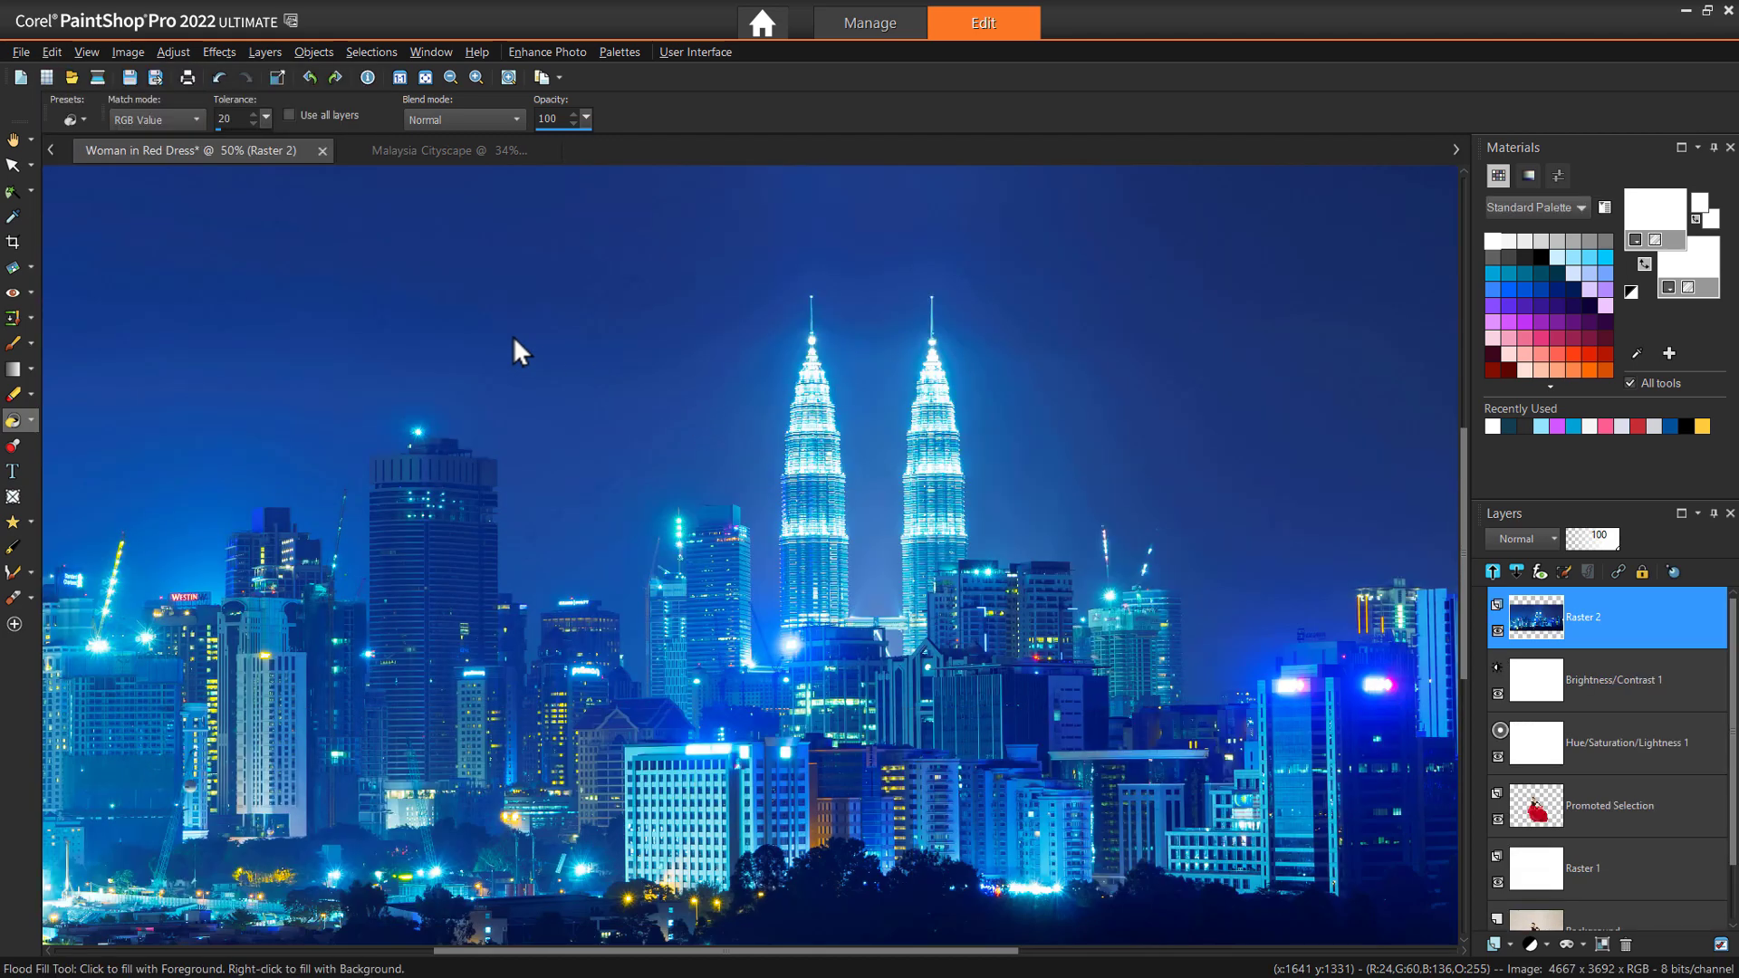
- With the Pick tool, shrink Raster 2 to about 82.5%, tilt it over the skirt, restoring full opacity
left_click(13, 168)
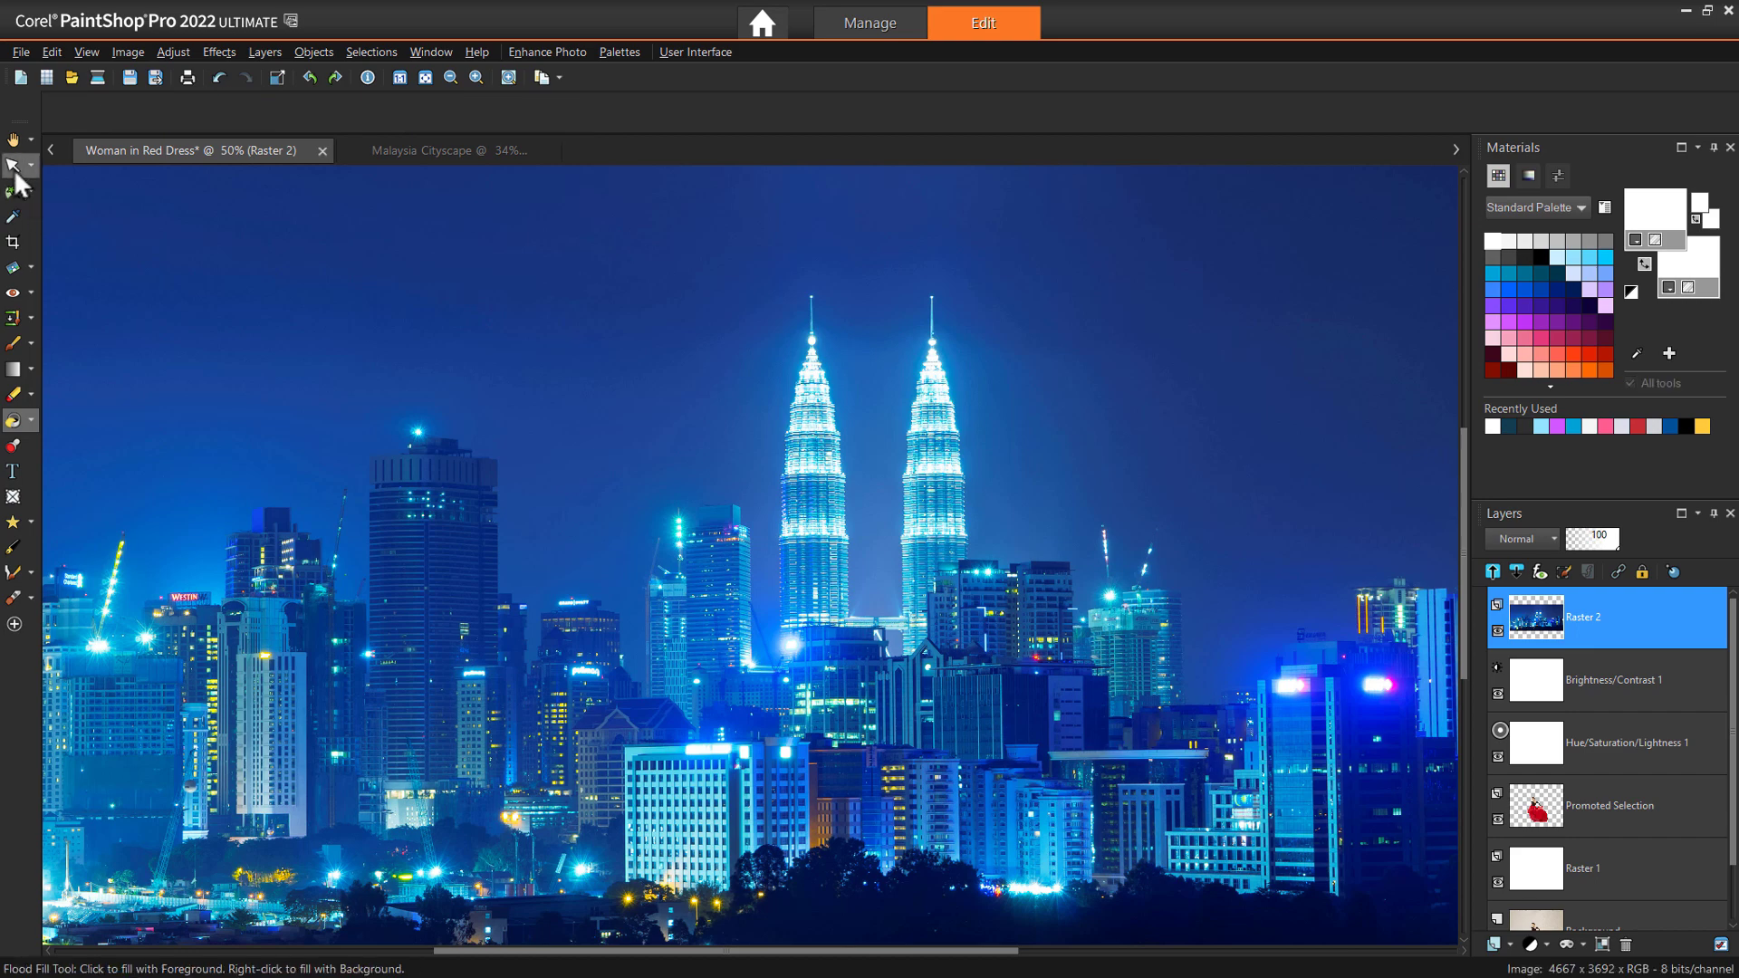
scroll(652, 407, "down", 2)
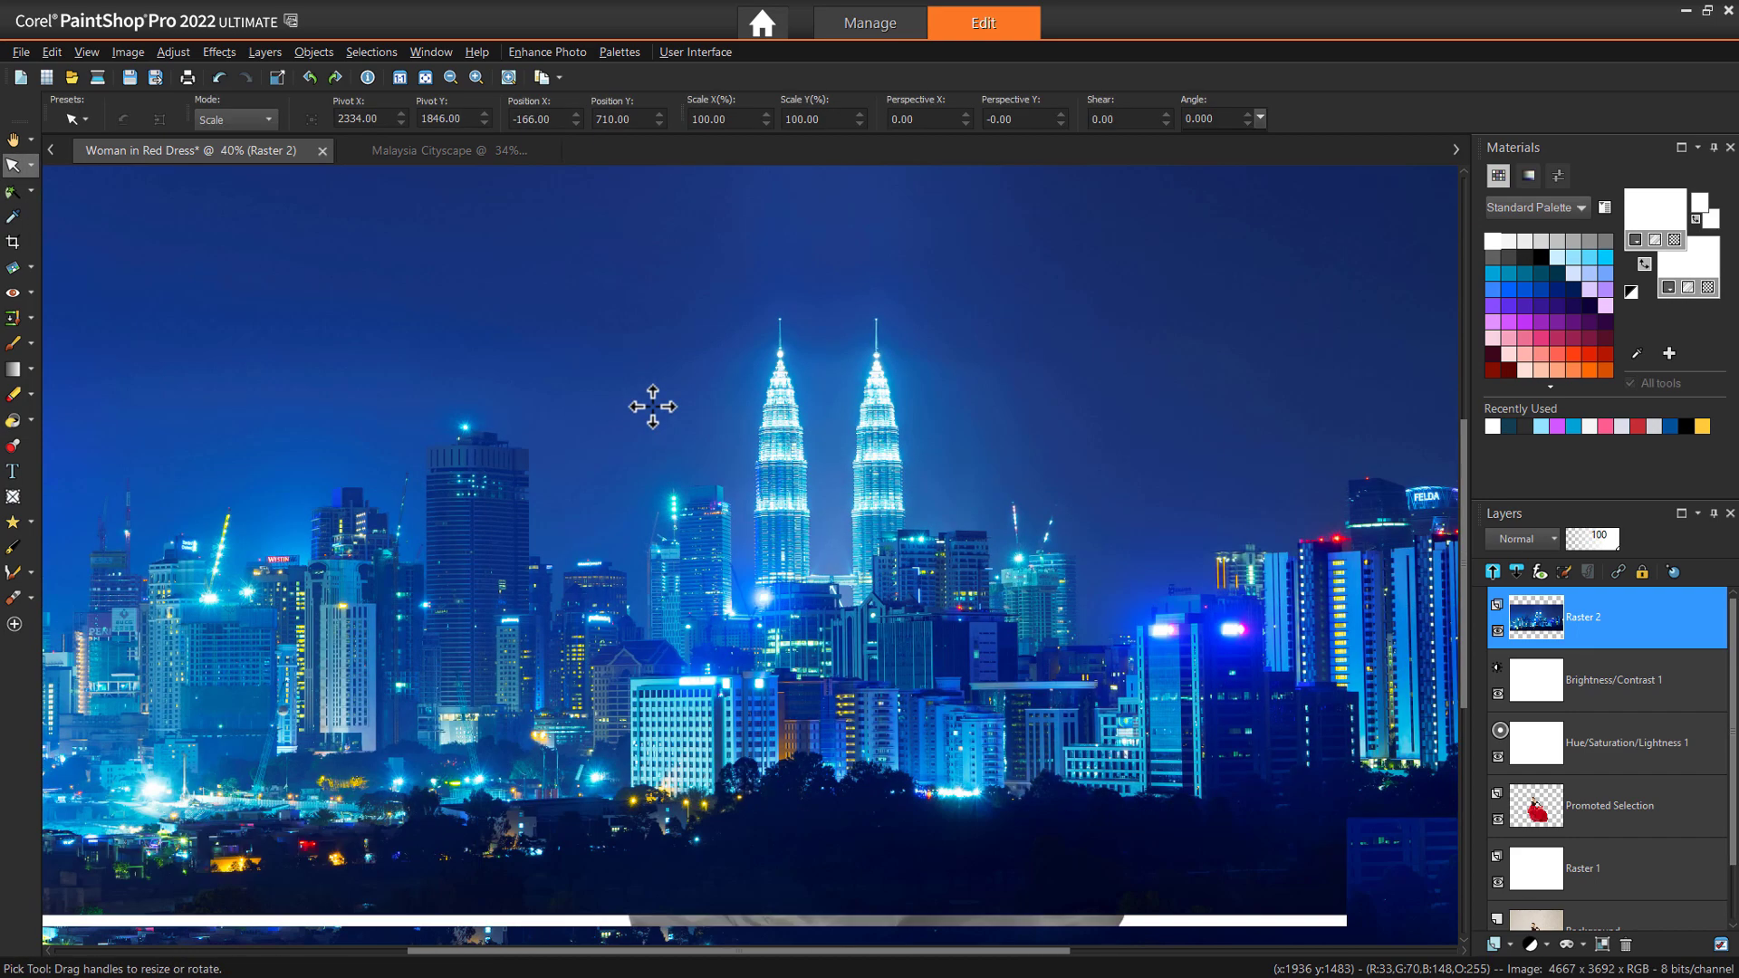
scroll(653, 406, "down", 1)
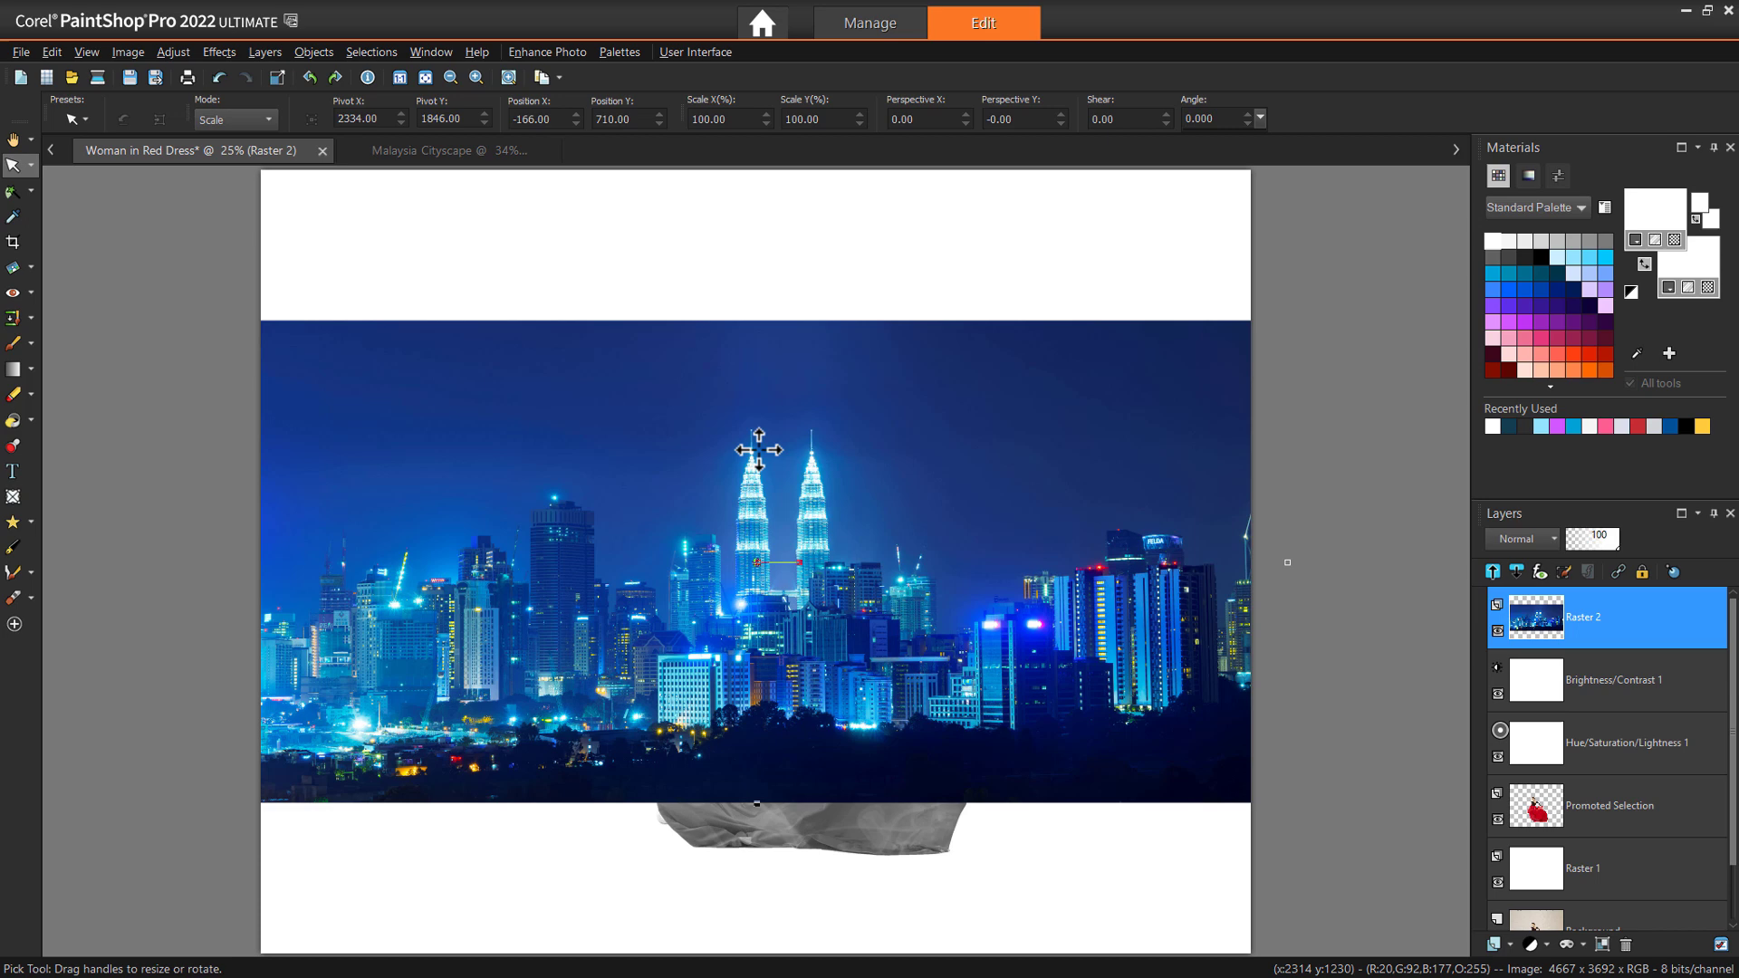
left_click_drag(765, 483, 785, 556)
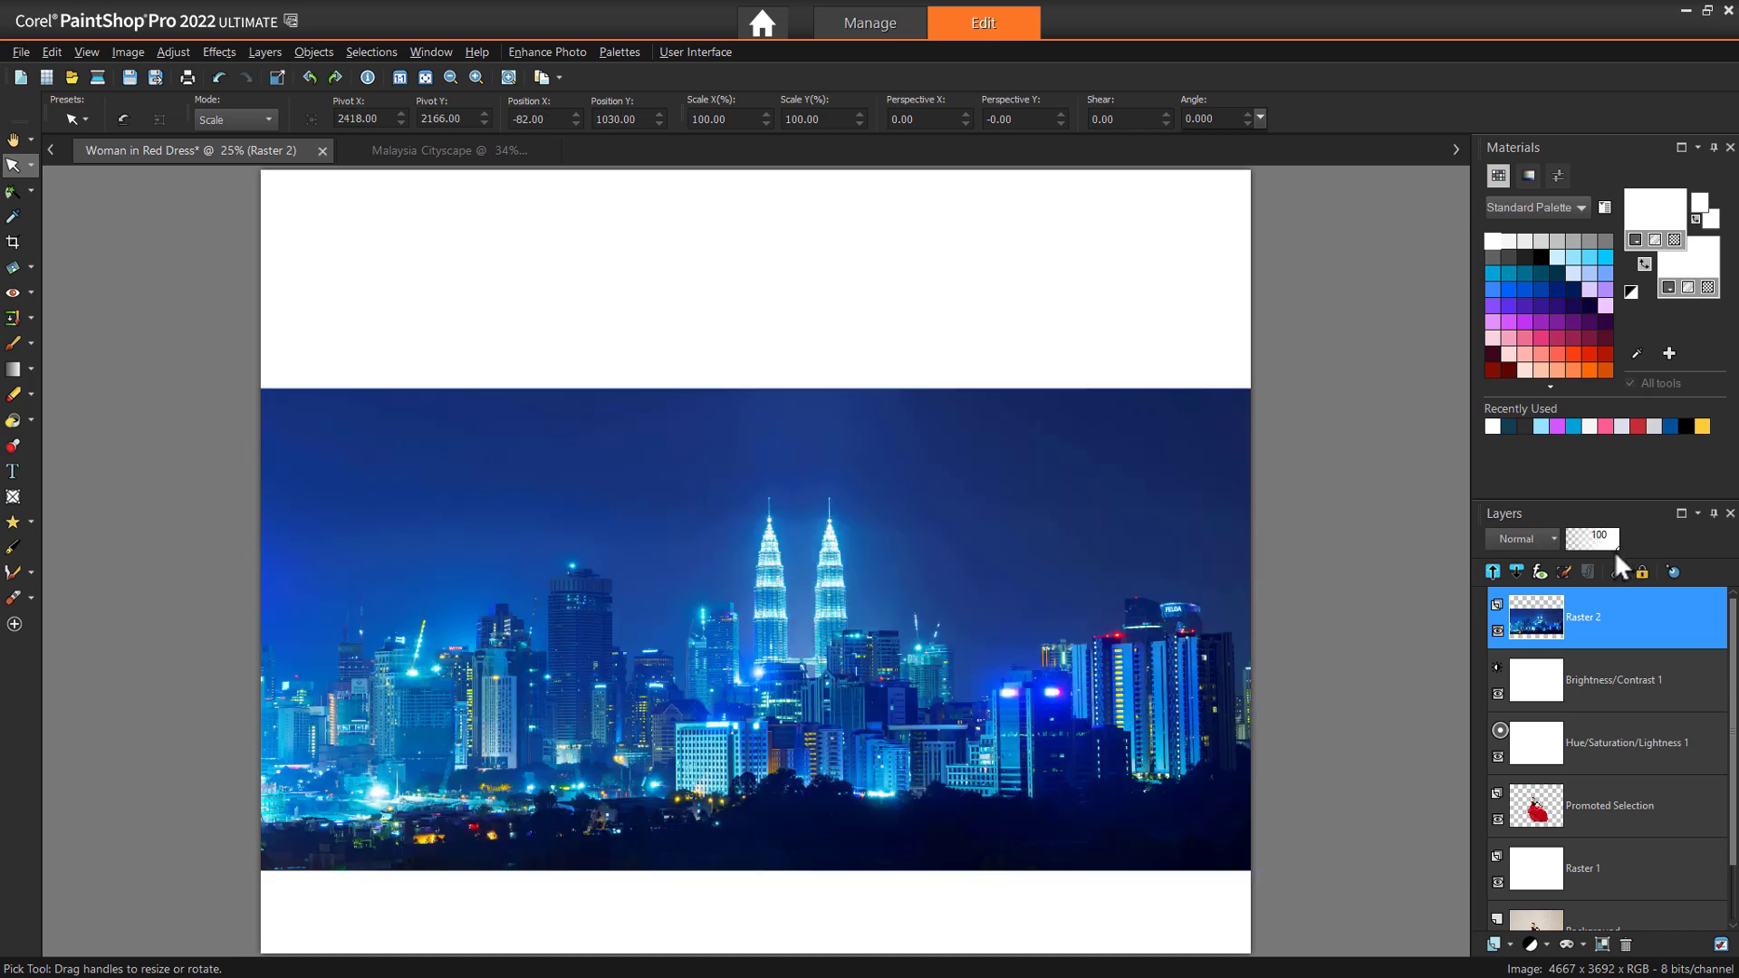
left_click_drag(1615, 550, 1595, 546)
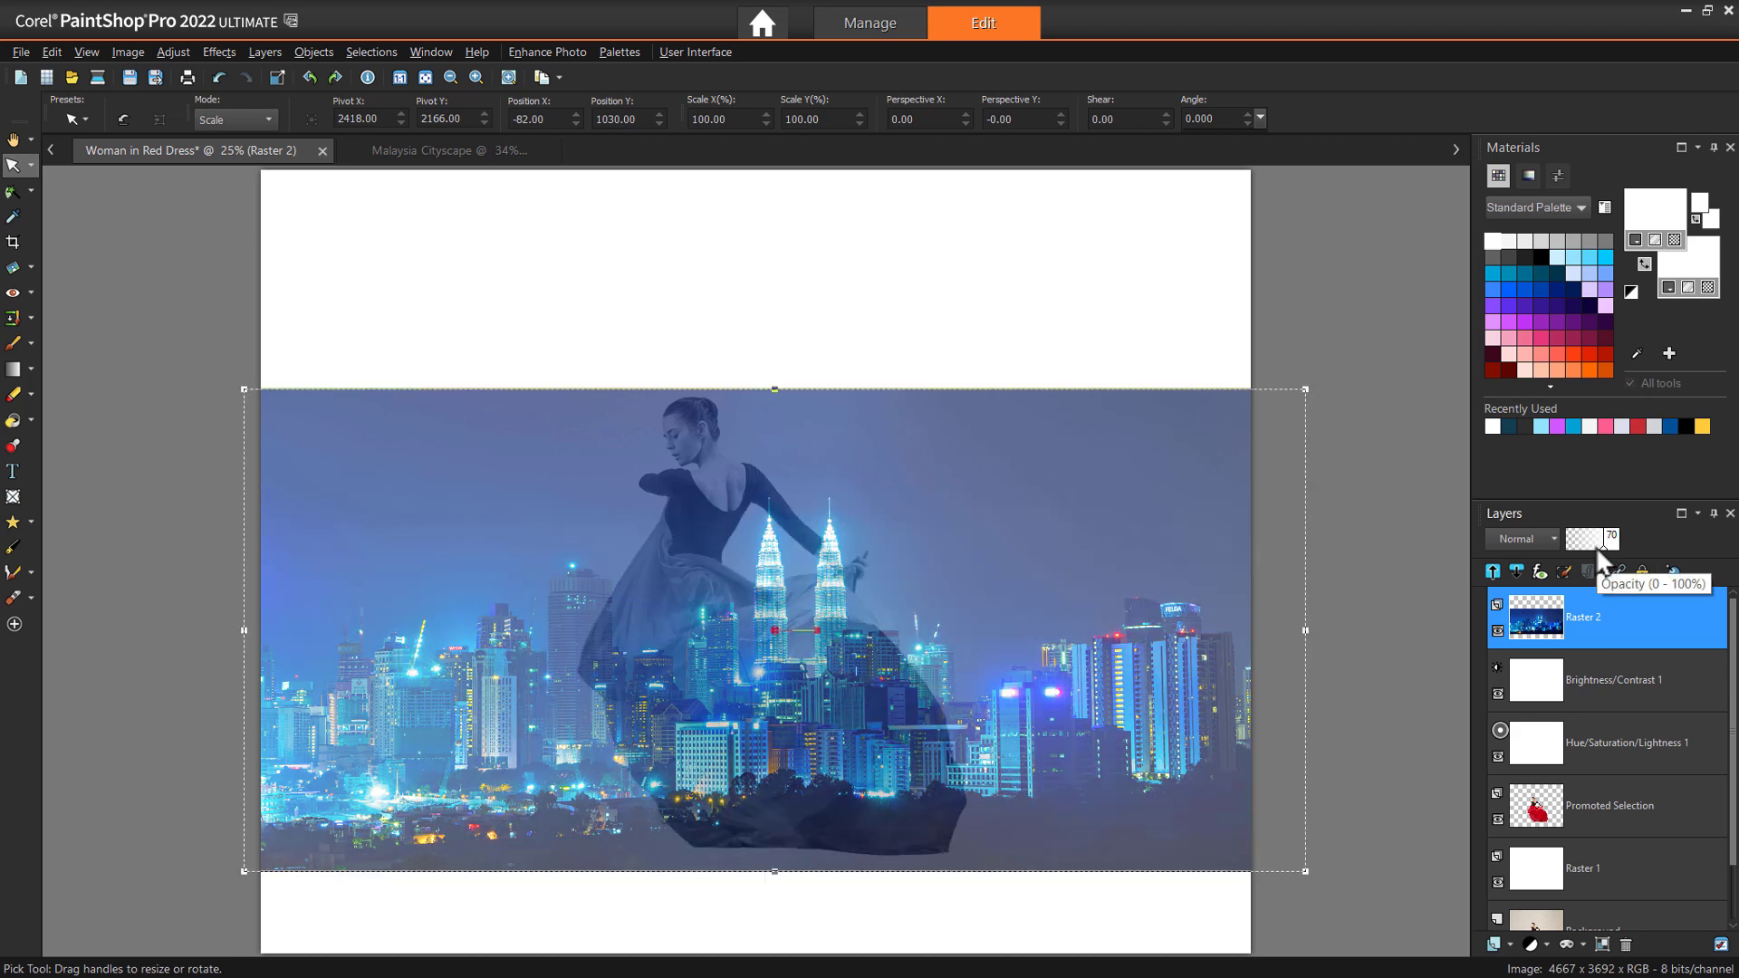
left_click_drag(261, 388, 396, 457)
mouse_move(1271, 481)
left_mouse_down()
mouse_move(1234, 505)
mouse_move(1251, 494)
left_mouse_up()
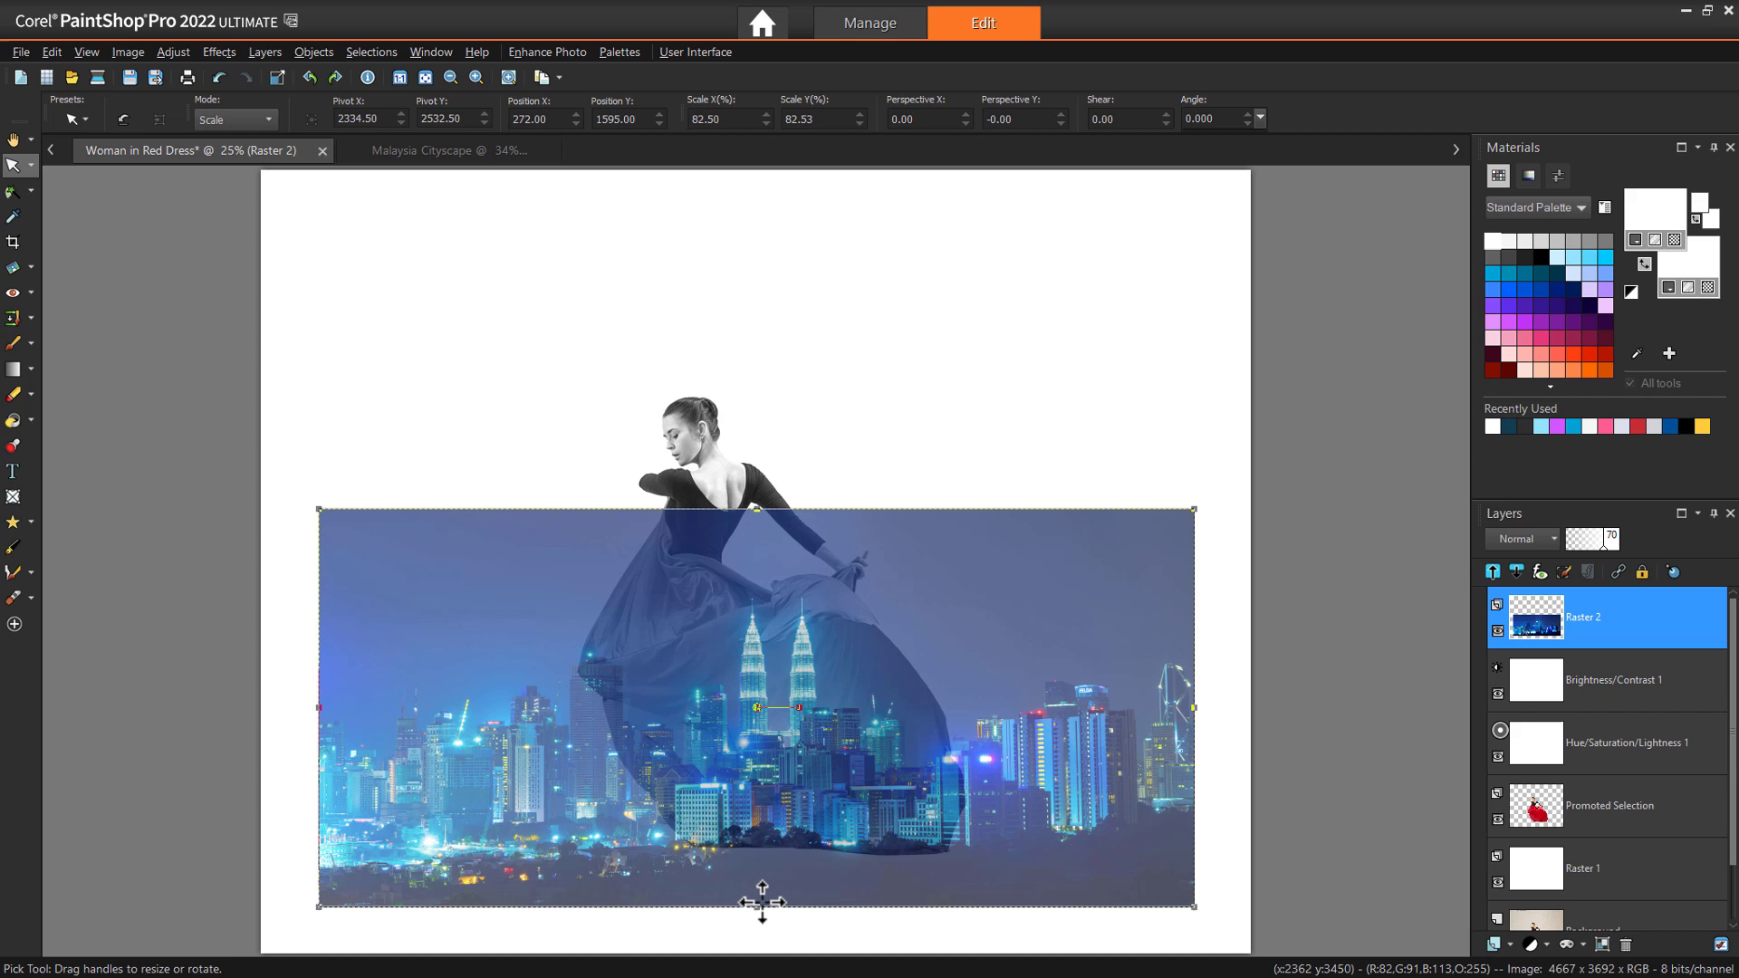
left_click_drag(1198, 905, 1030, 806)
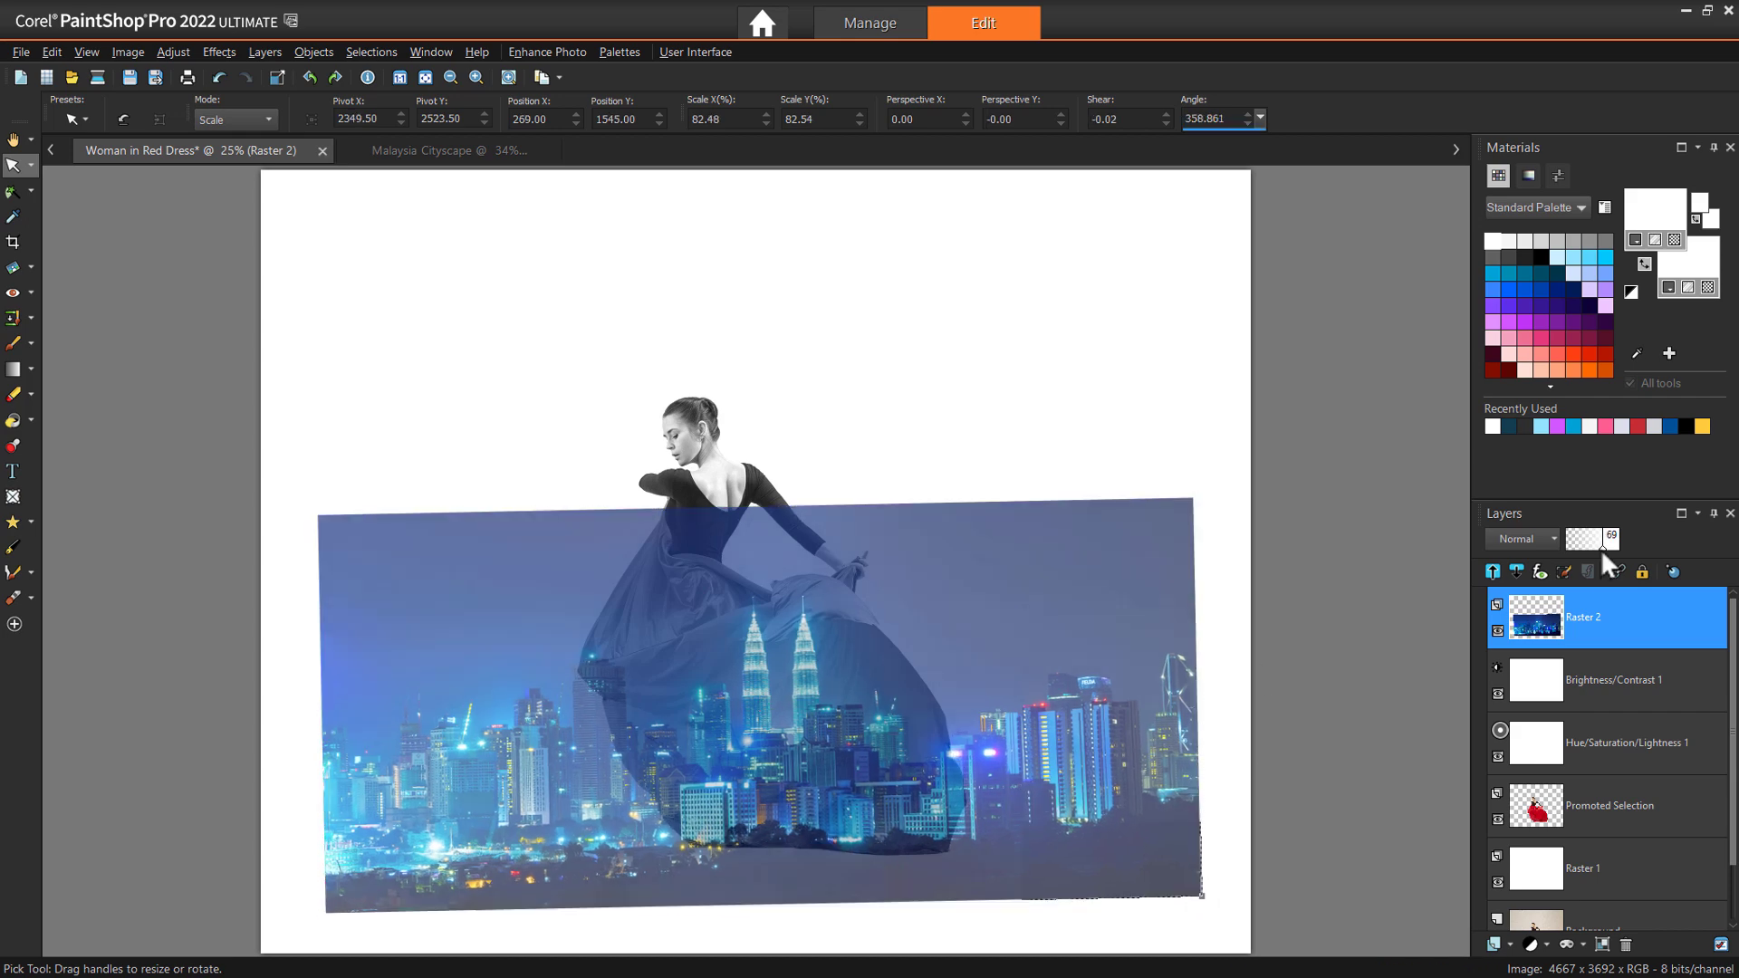
left_click_drag(1600, 549, 1629, 546)
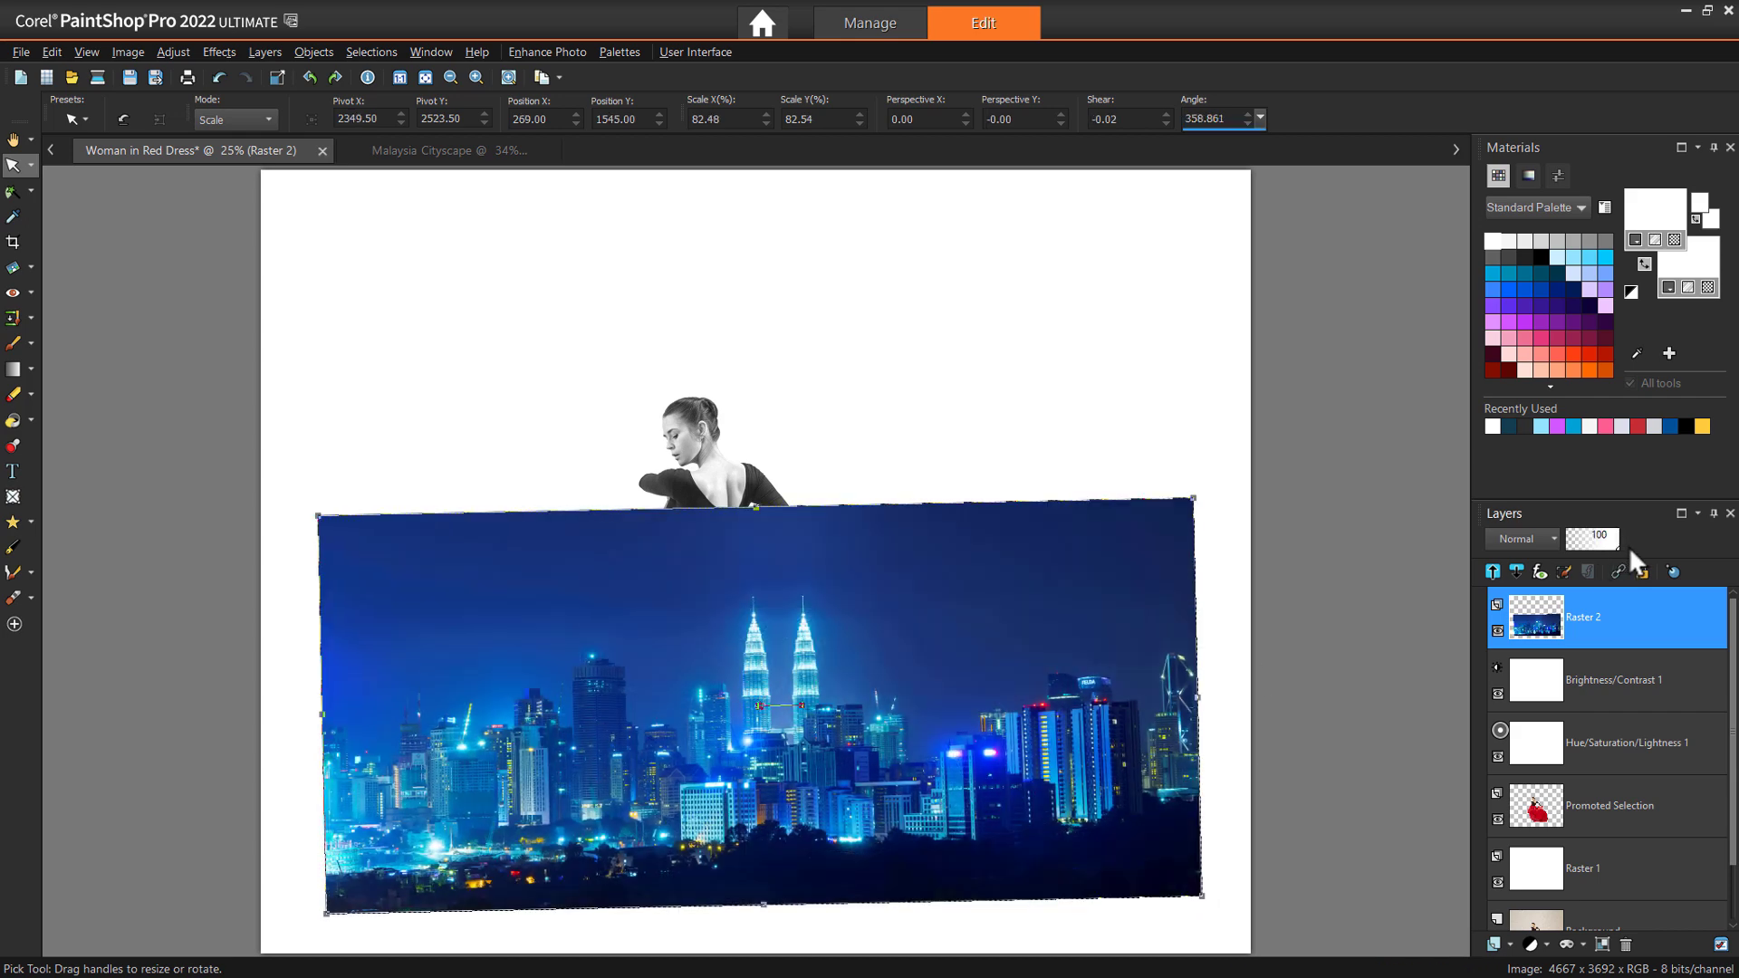
- Try Lighten, Screen and Dodge blends on the cityscape, settling on Overlay
left_click(1540, 542)
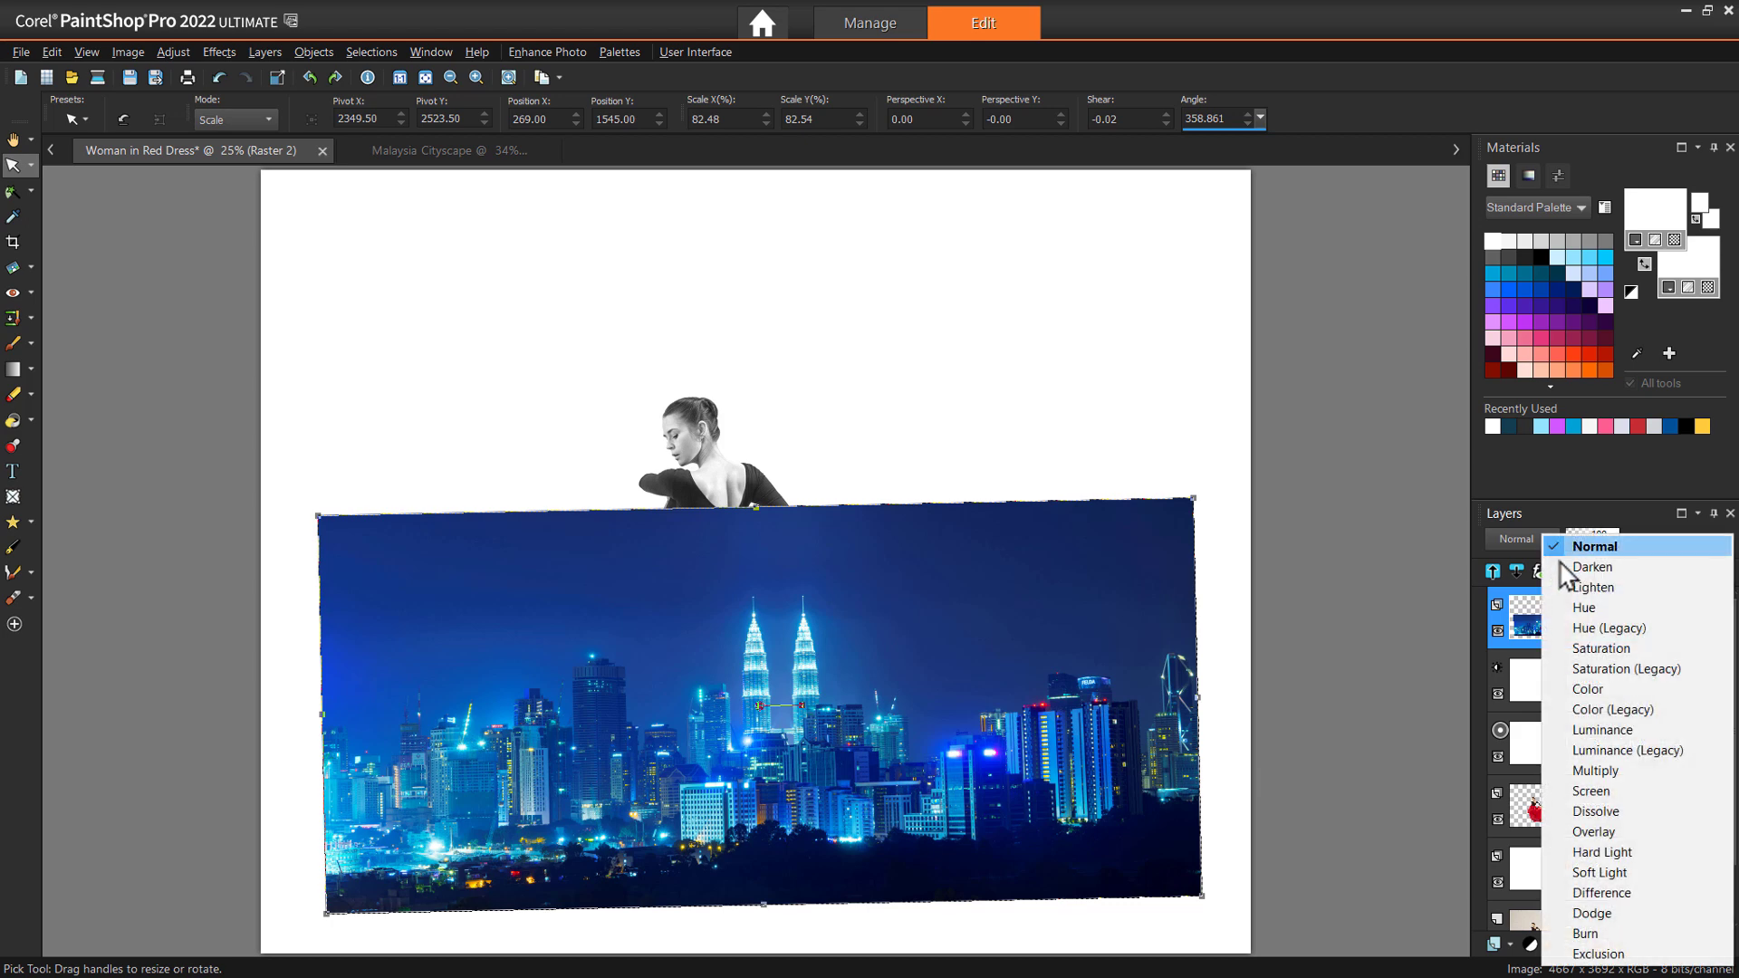
left_click(1583, 589)
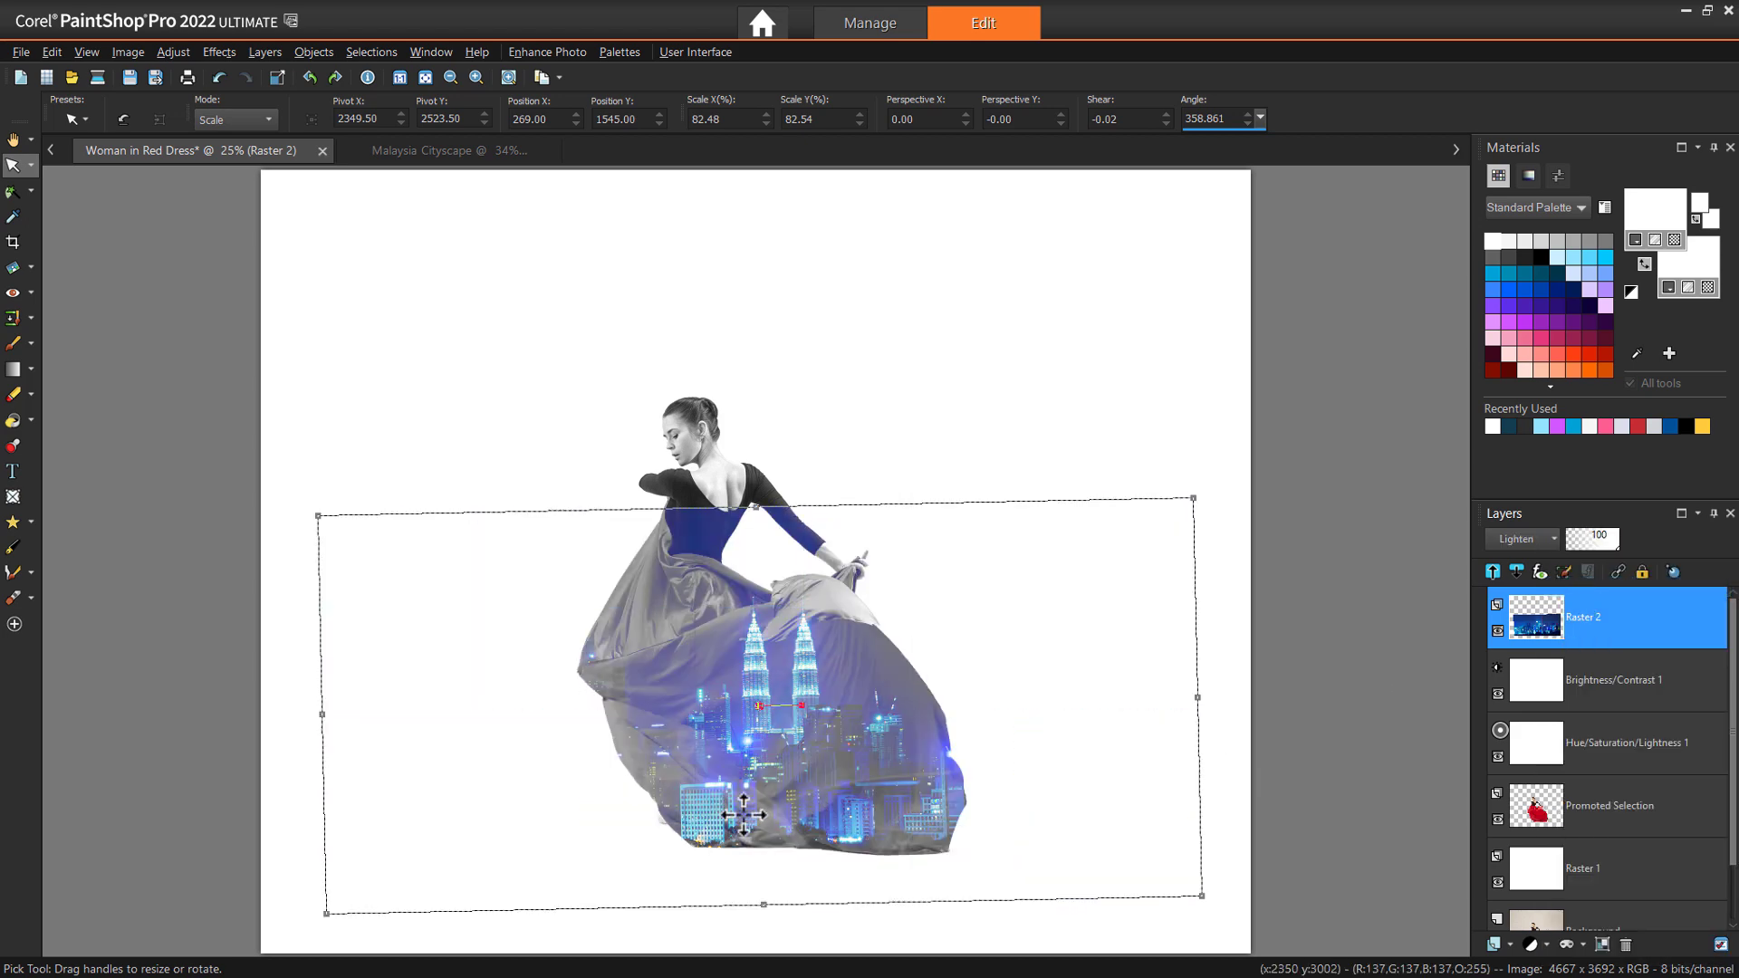
scroll(722, 824, "up", 2)
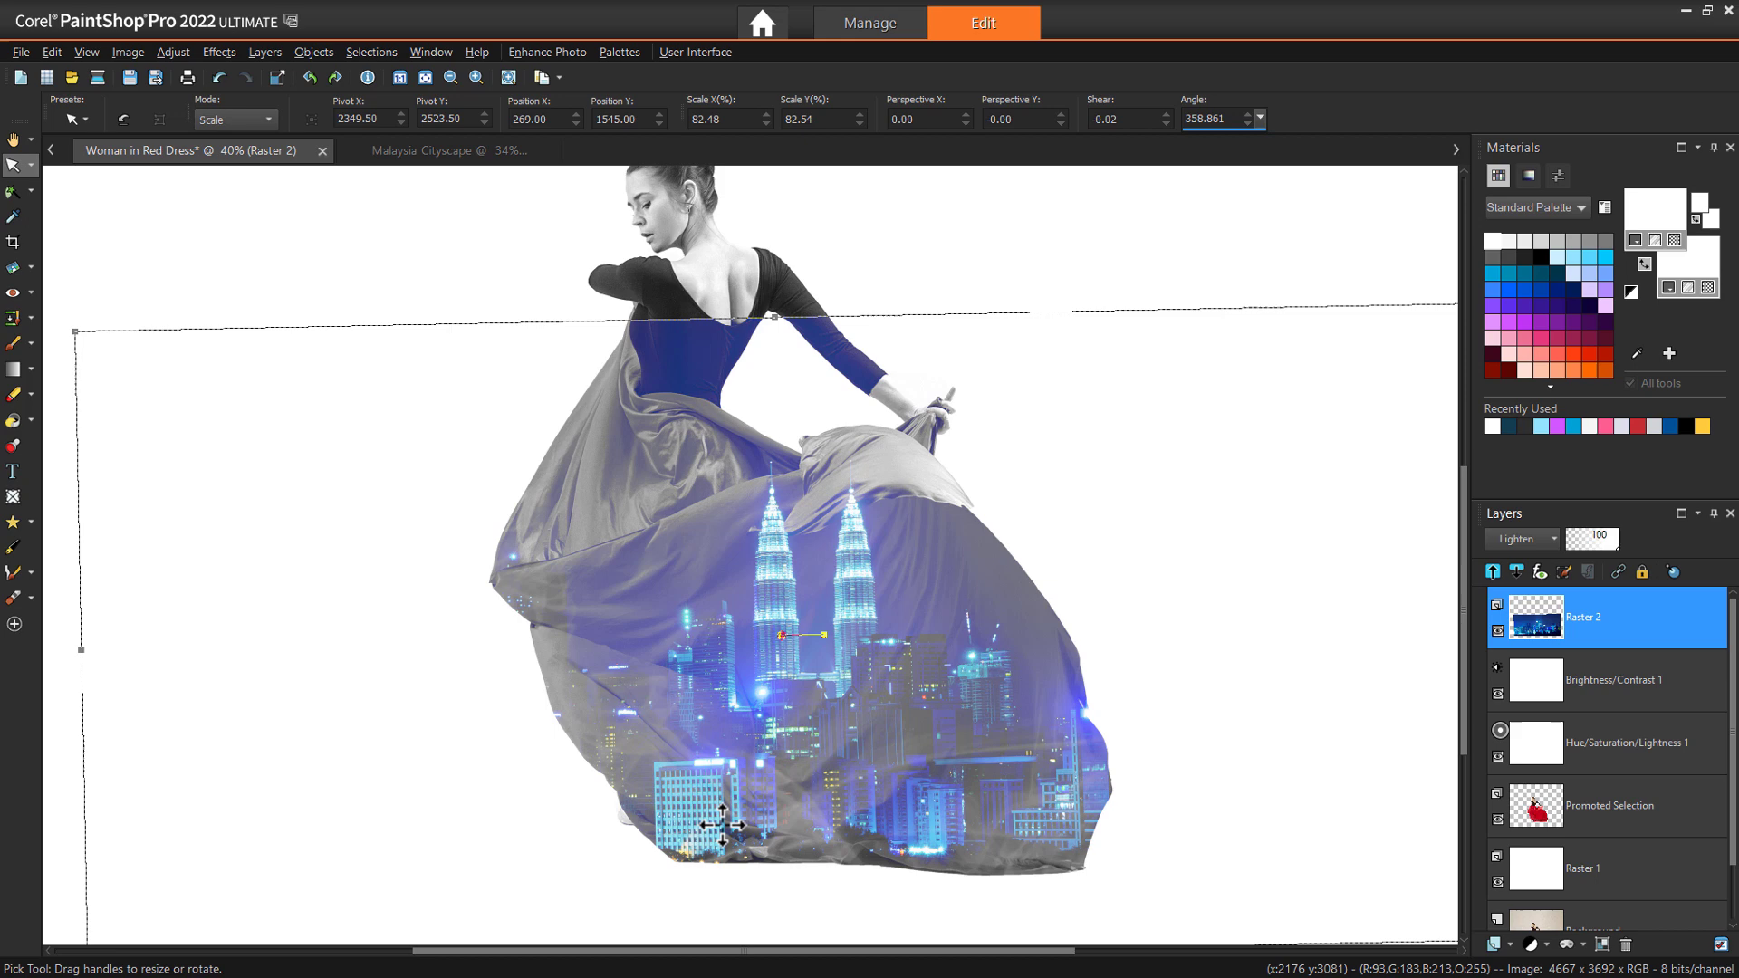
left_click(1540, 541)
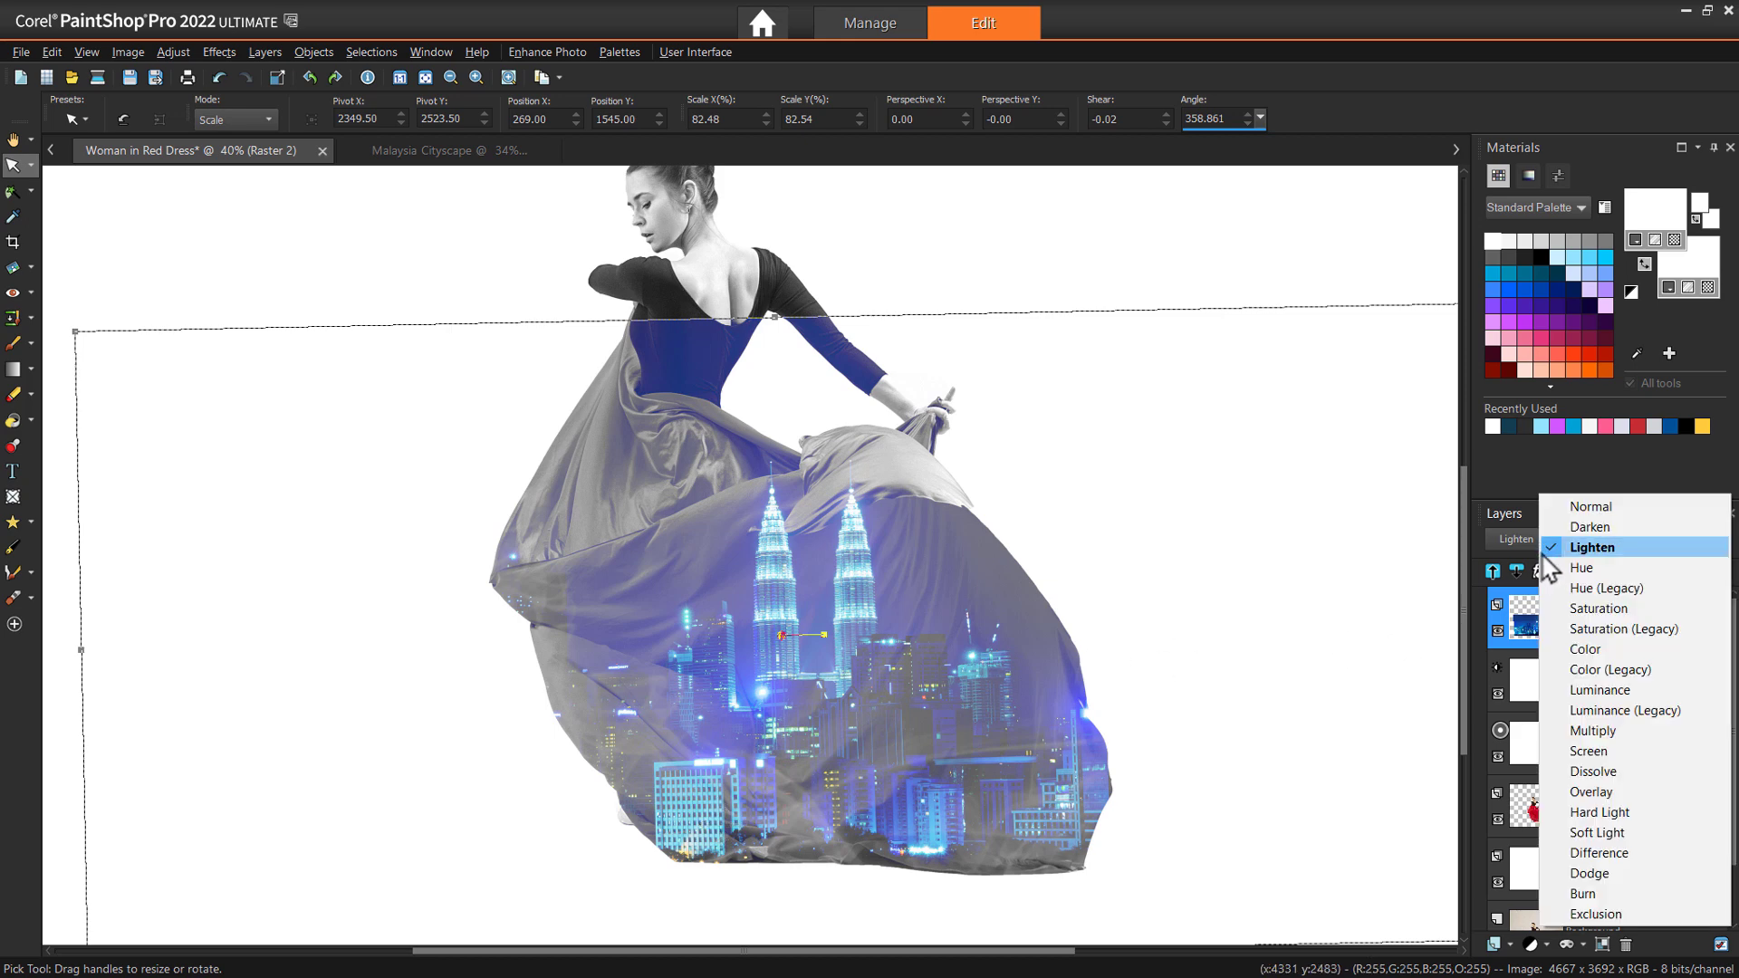
left_click(1589, 751)
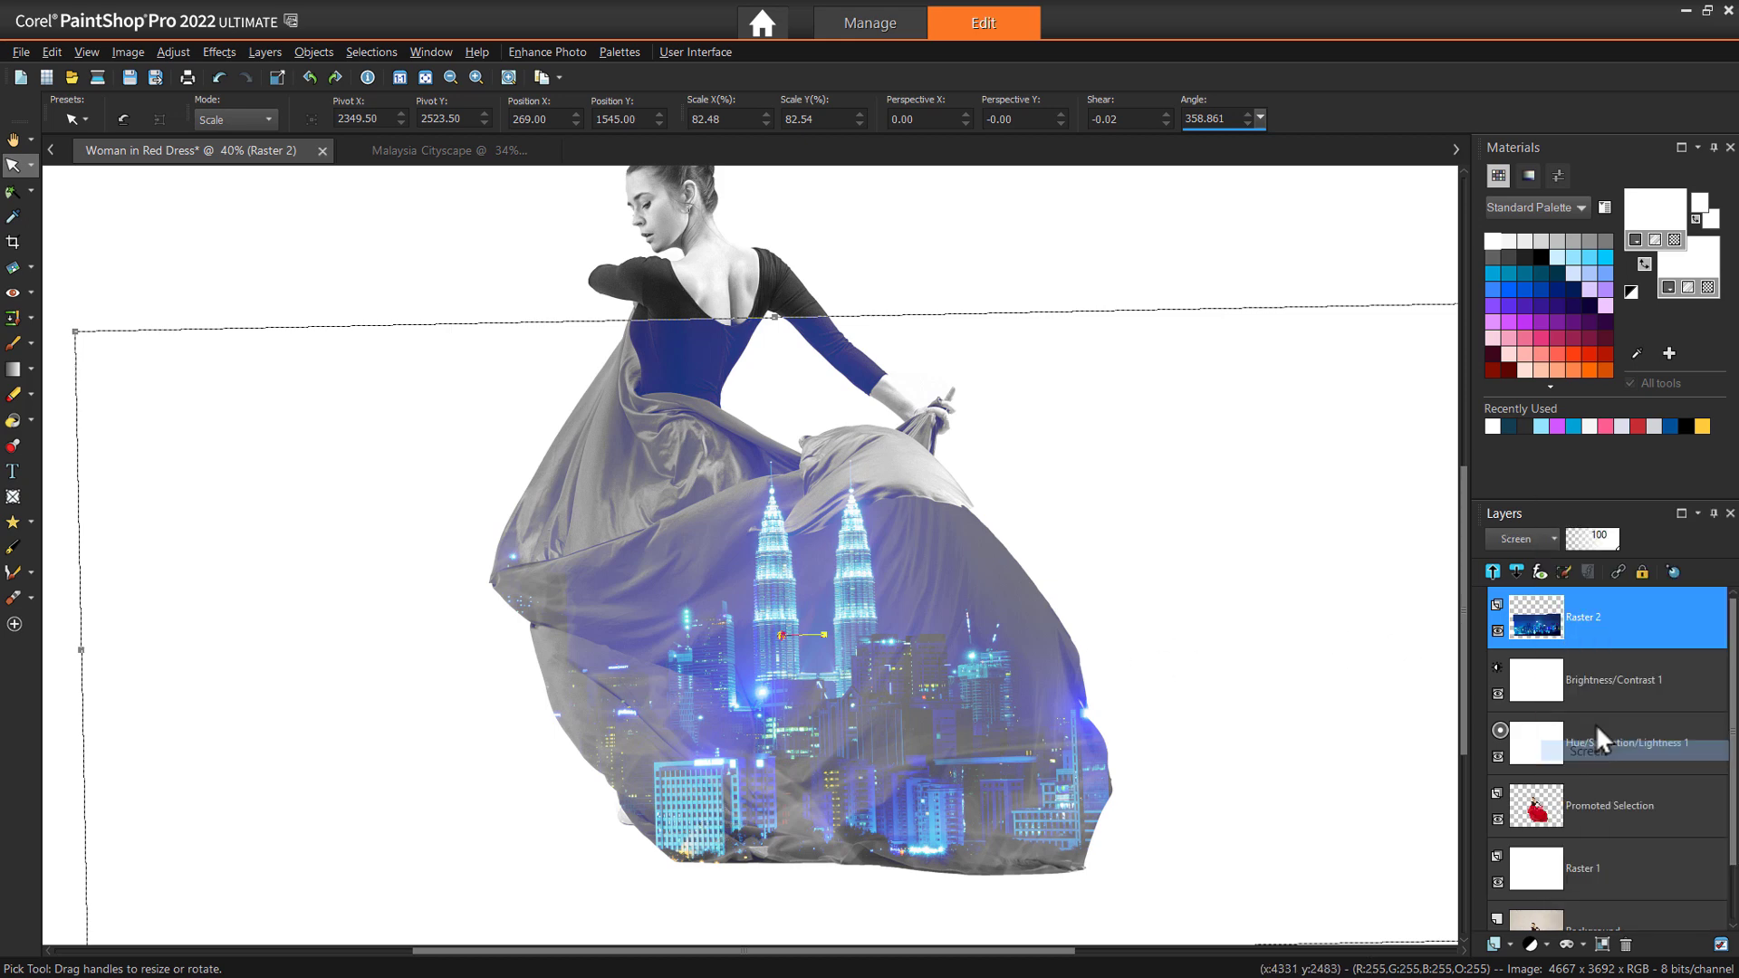
left_click(1553, 542)
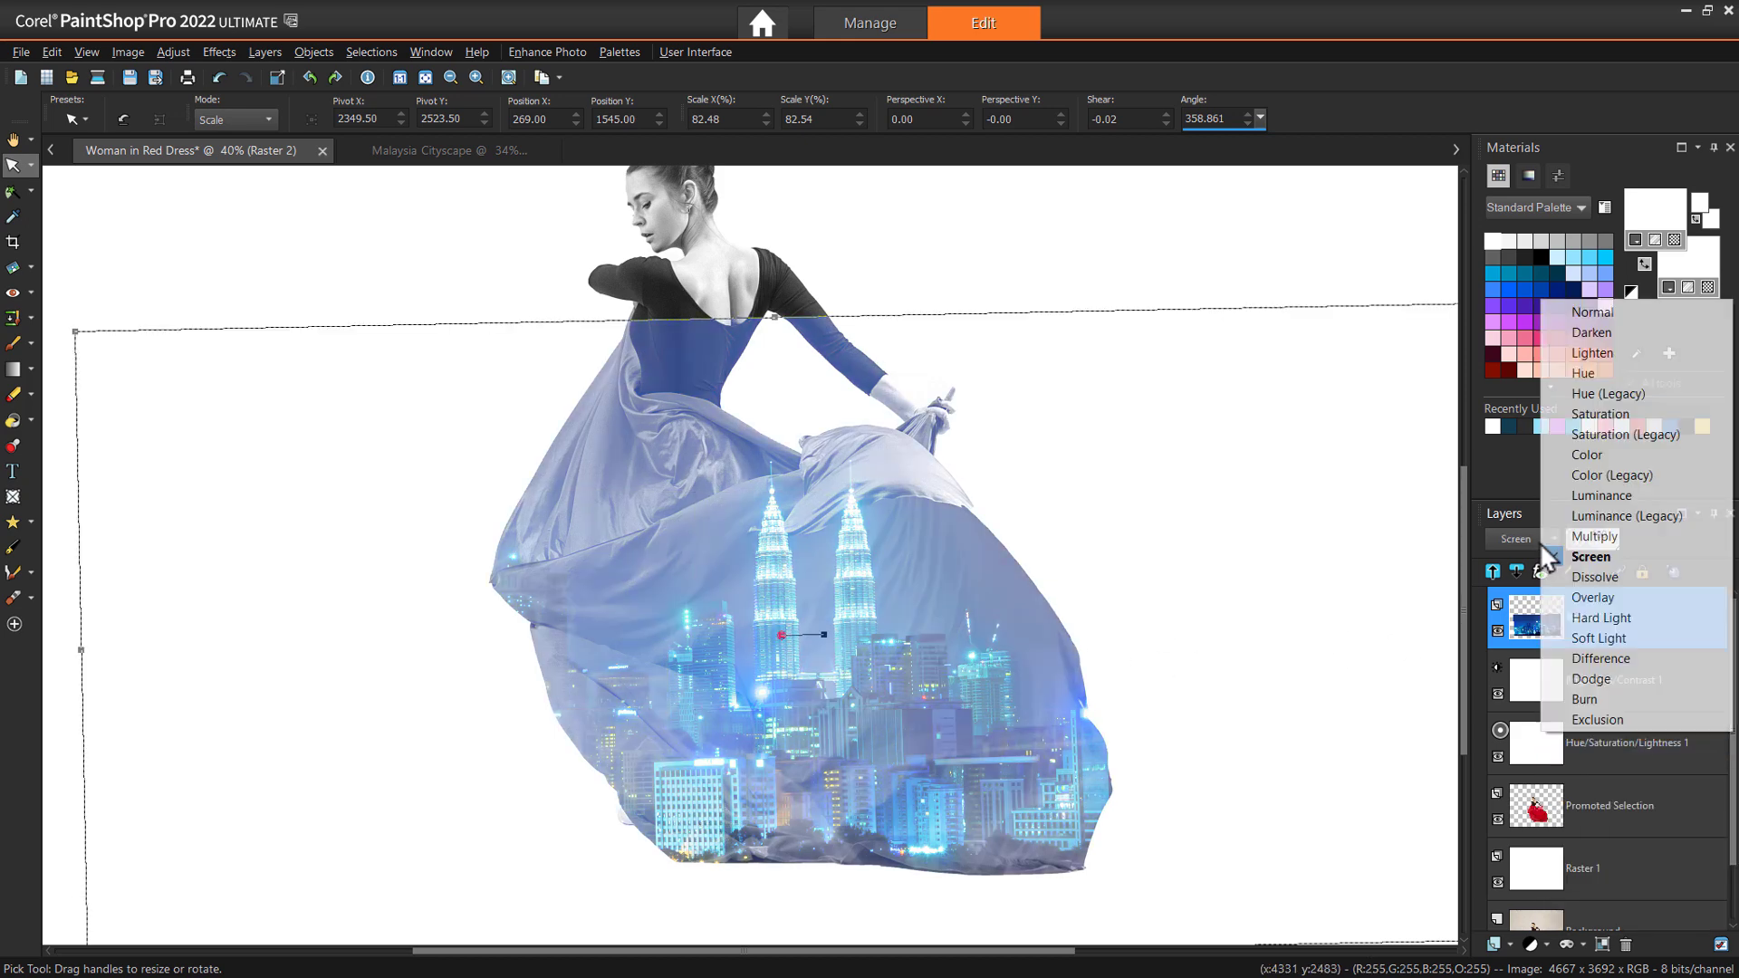
left_click(1585, 679)
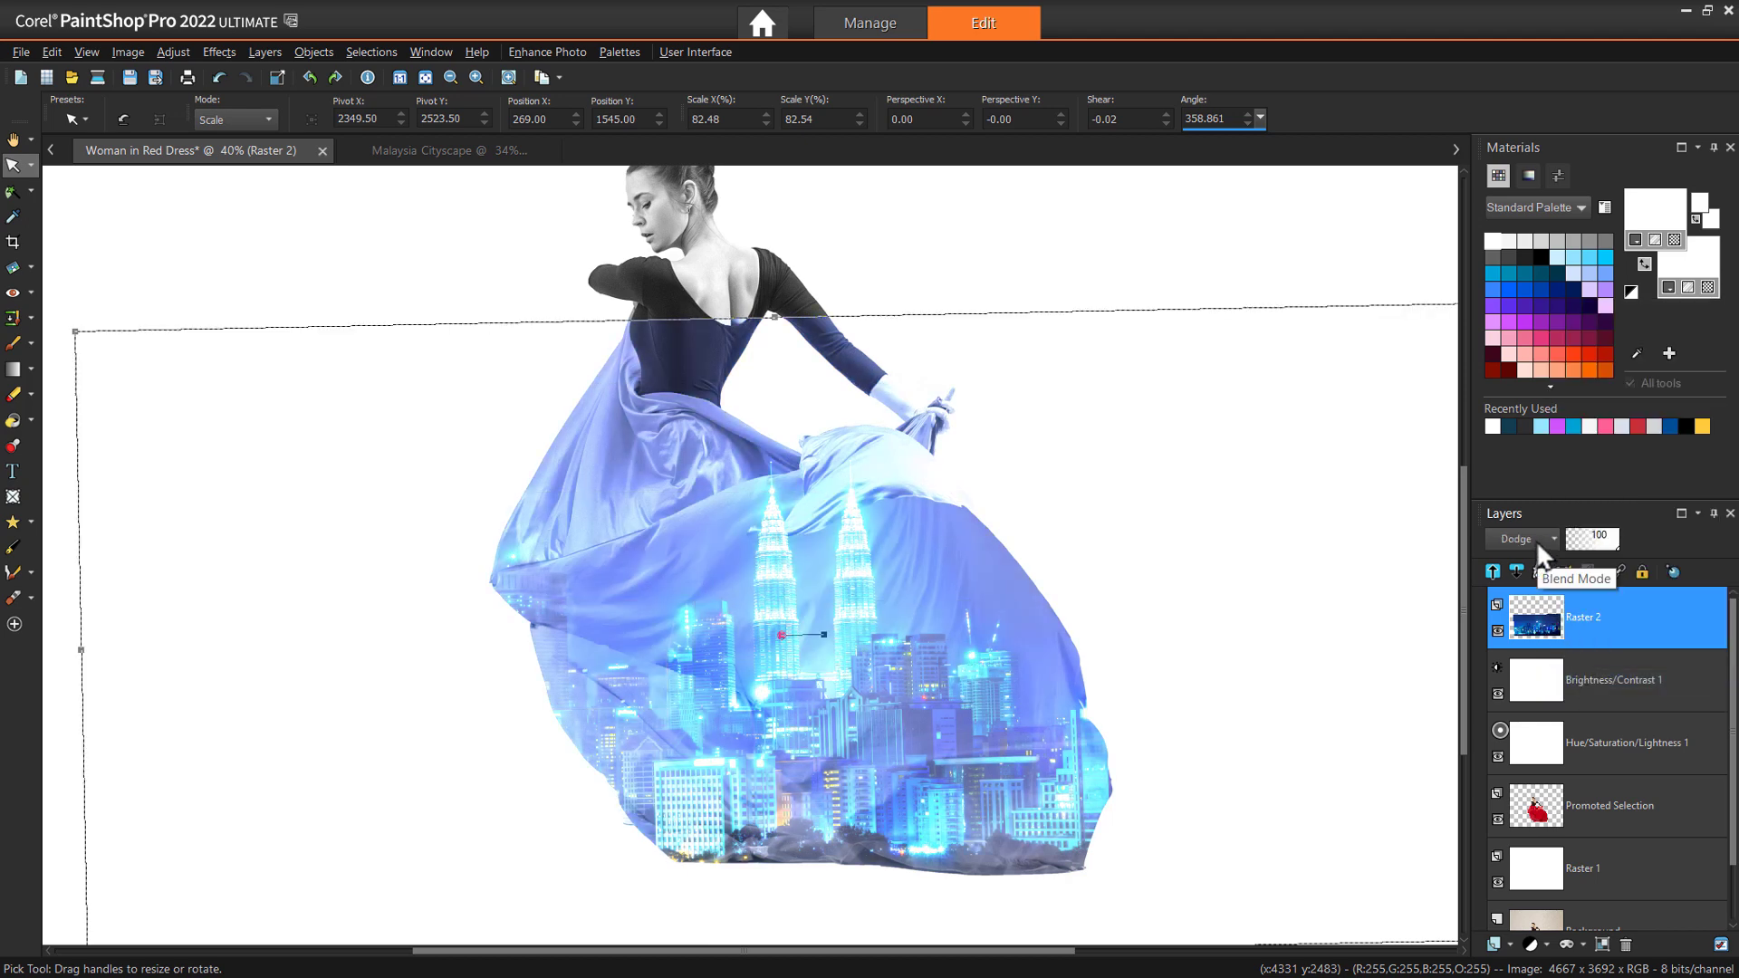
left_click(1537, 541)
left_click(1565, 481)
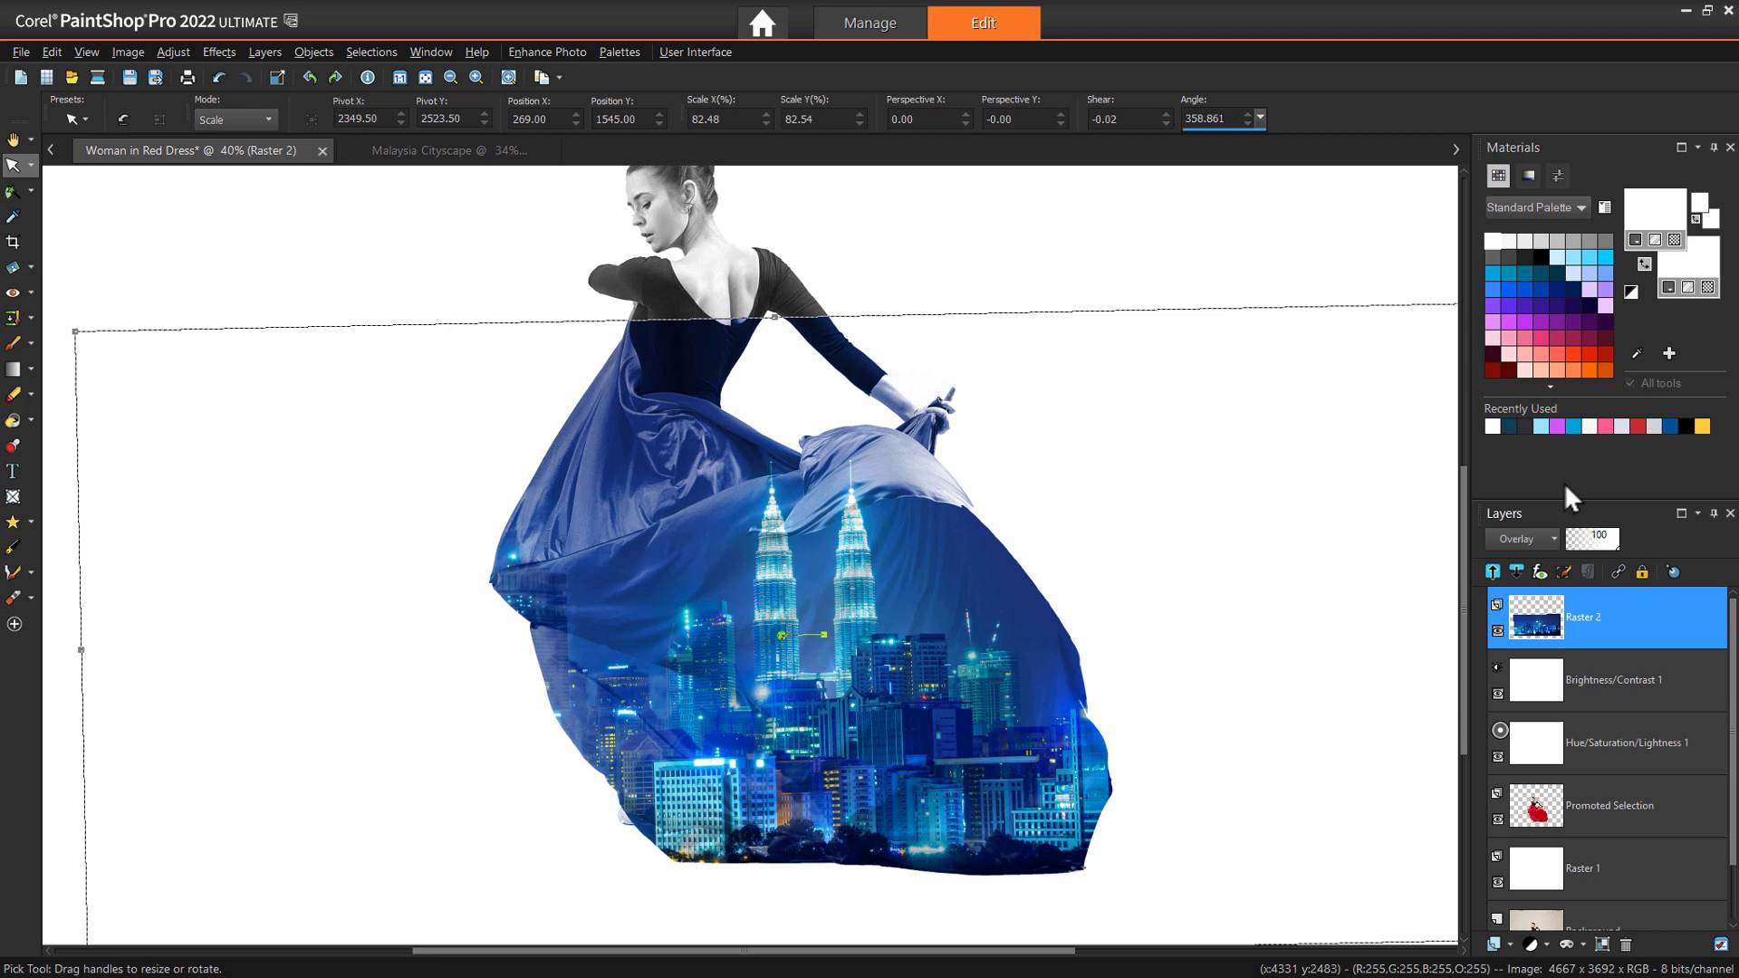
- Nudge the skyline into place over the skirt and lower its opacity to 75
left_click_drag(1004, 464, 990, 470)
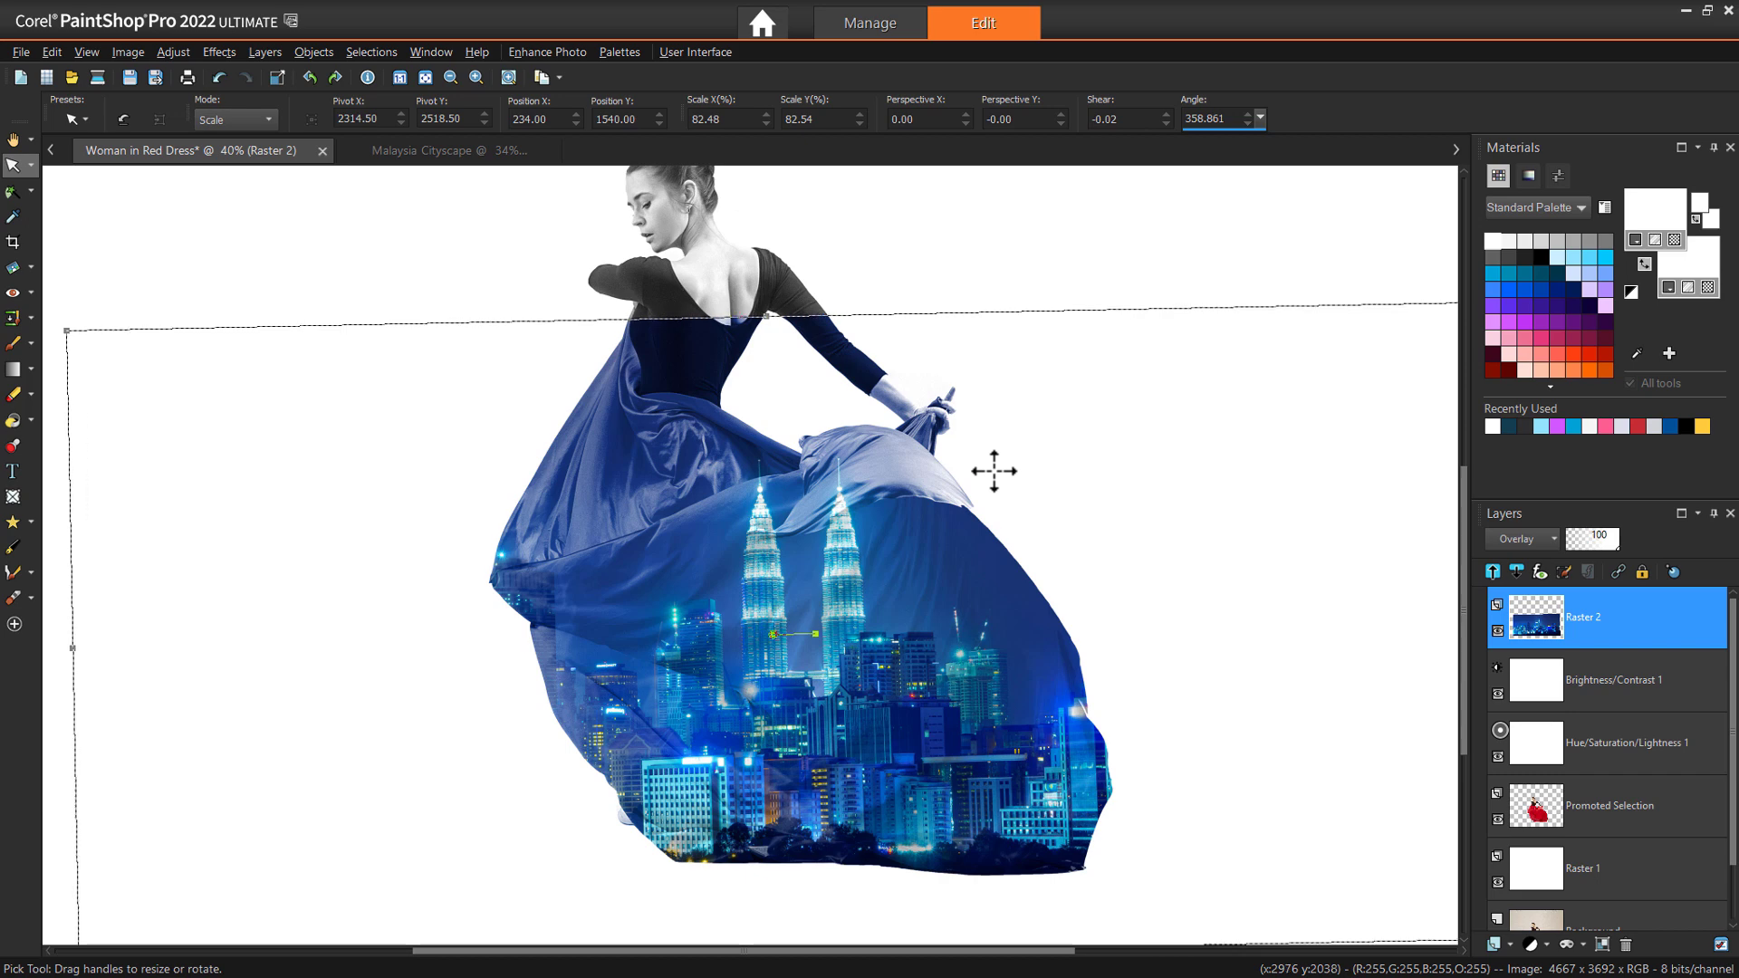
left_click_drag(990, 470, 997, 482)
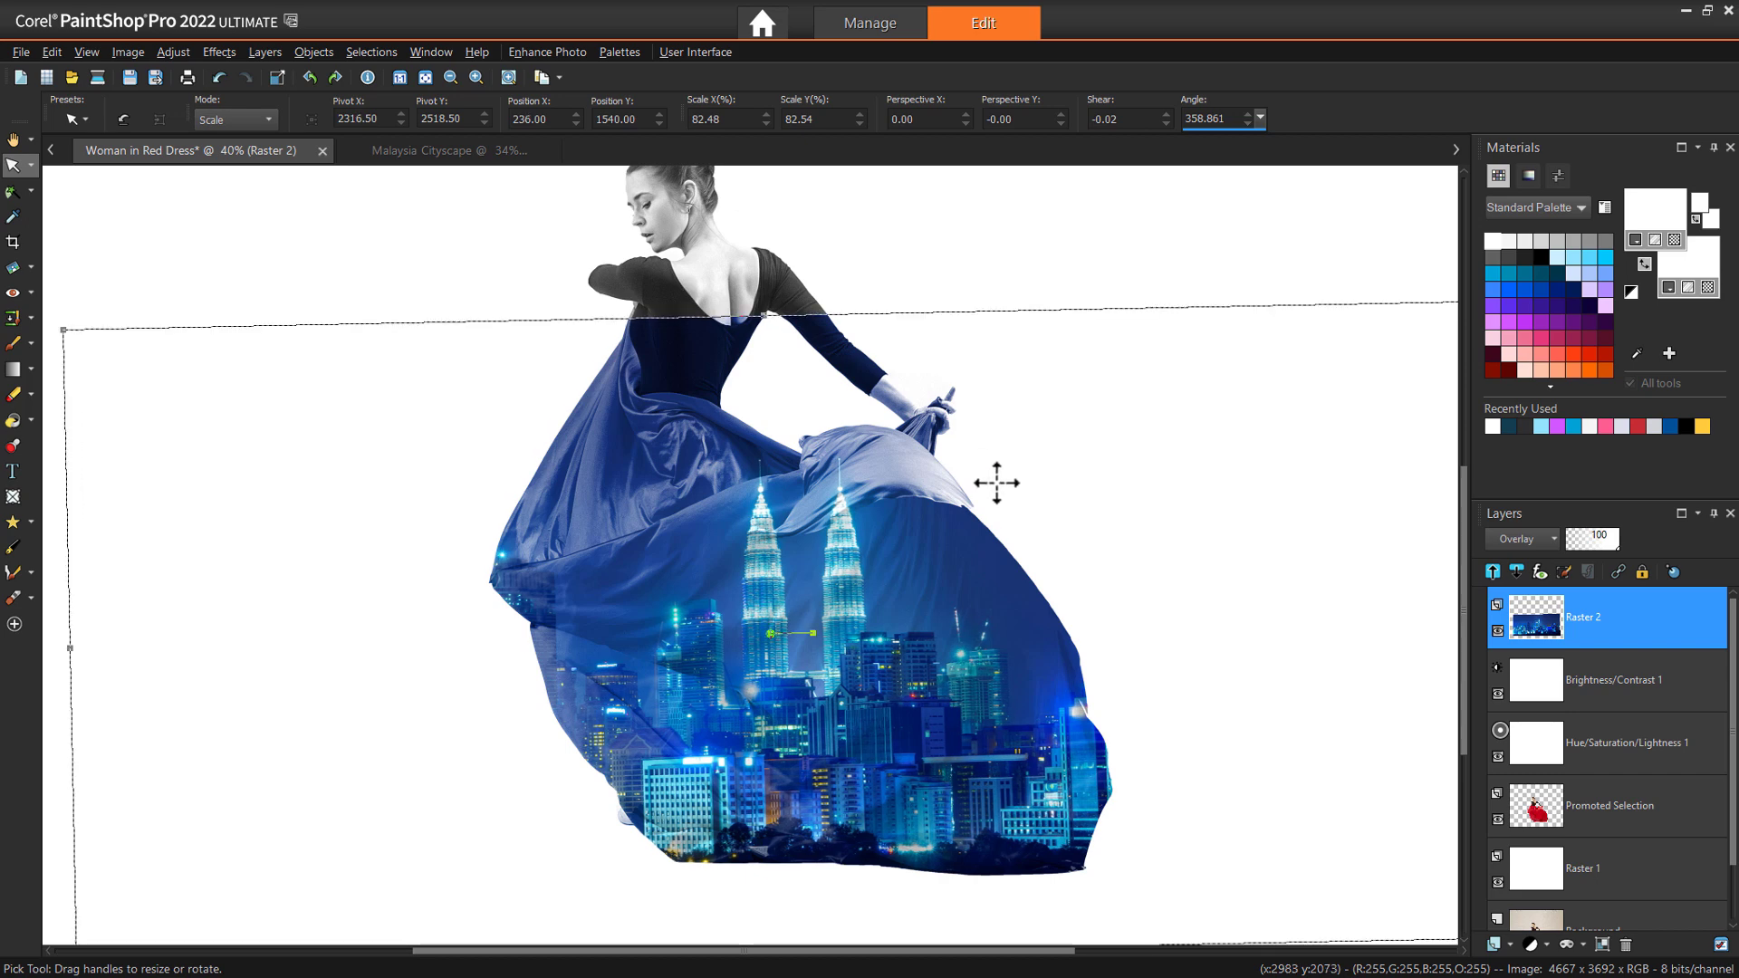
left_click_drag(1613, 549, 1606, 547)
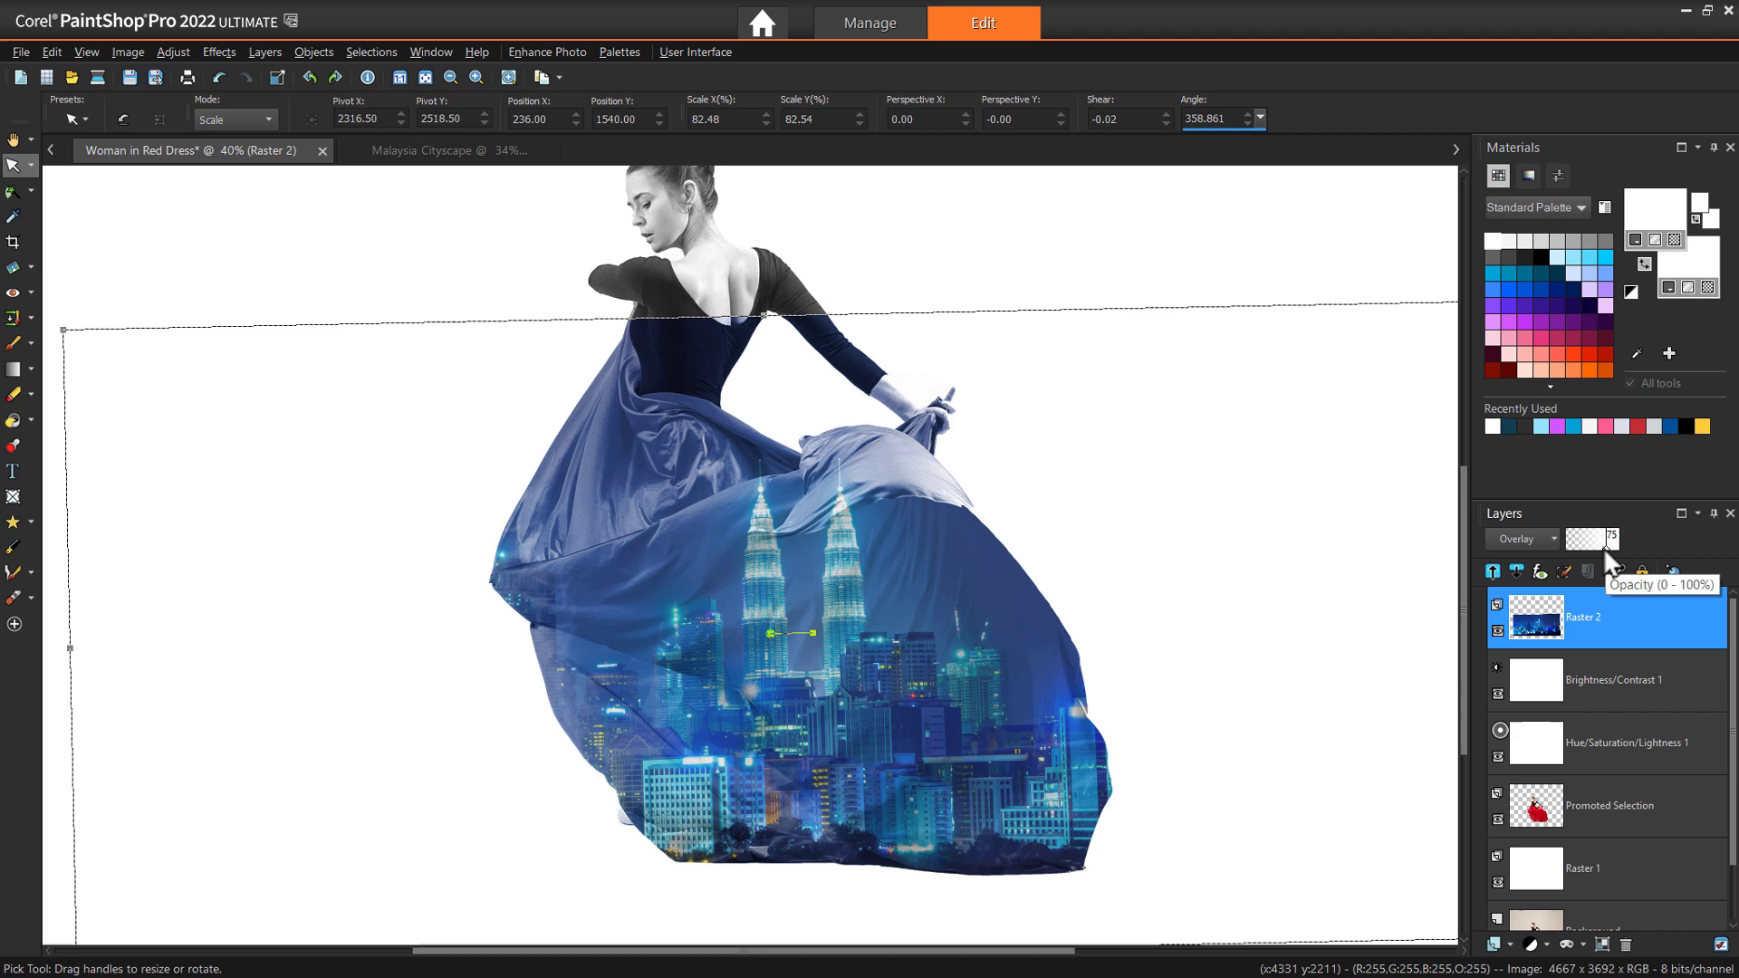
- Set the Brightness/Contrast 1 adjustment to brightness 22 and contrast 21
left_click(1612, 676)
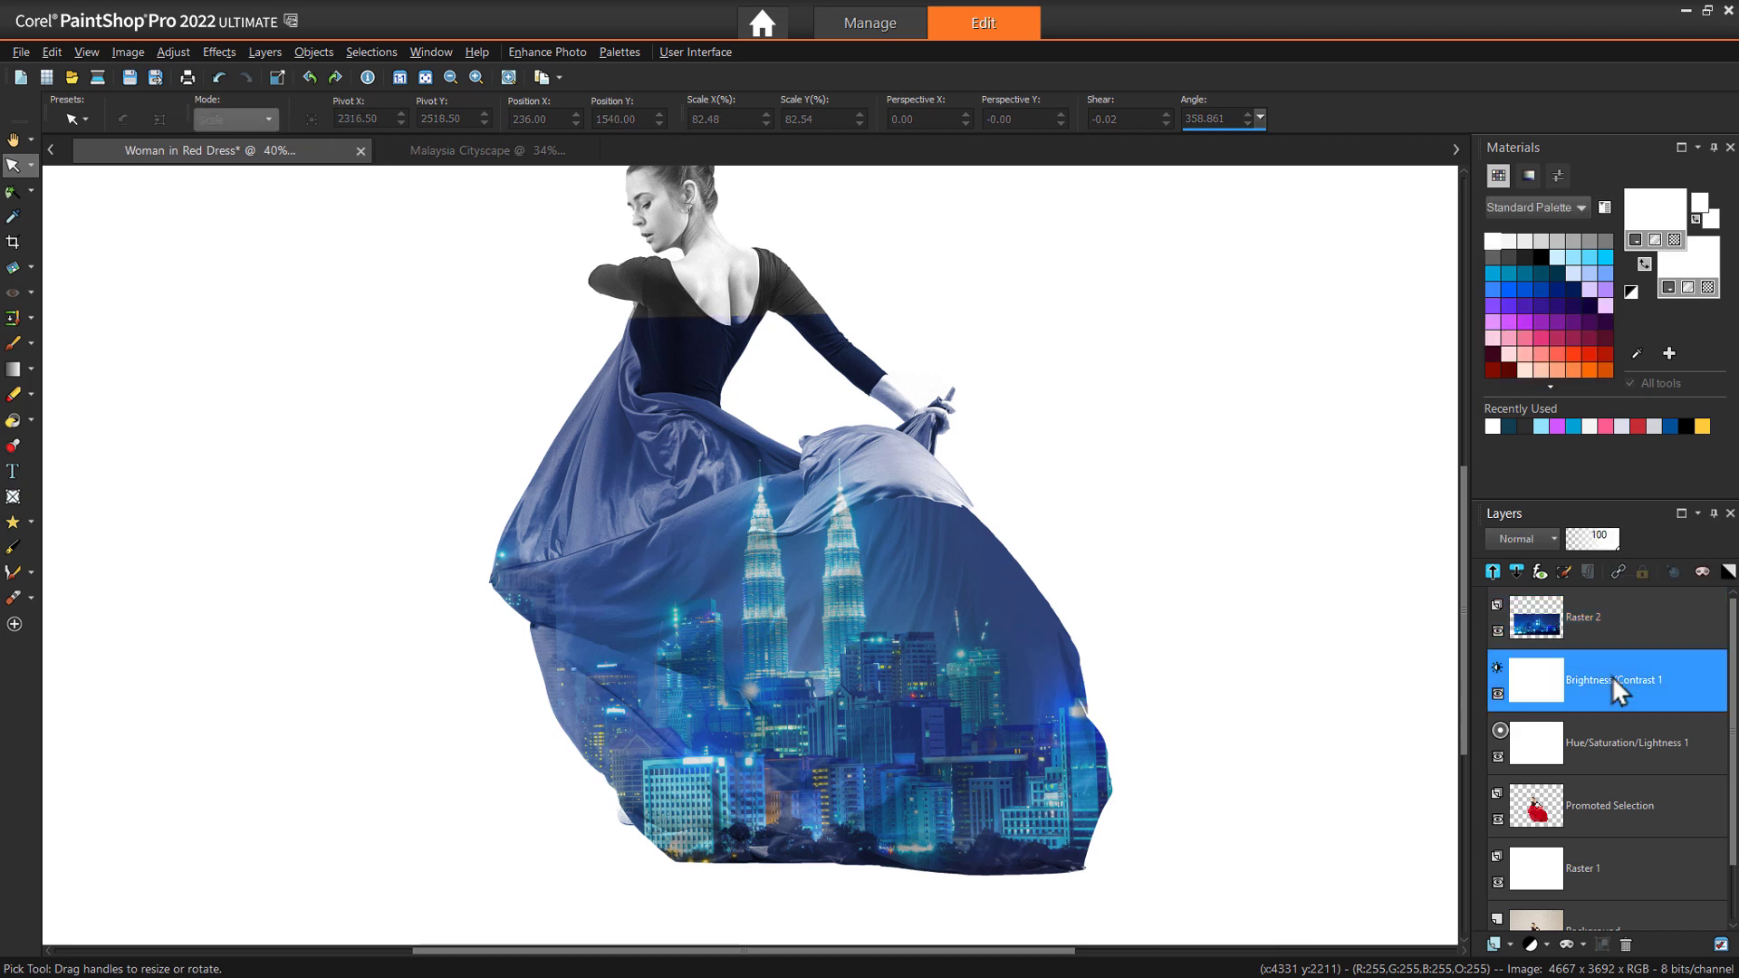
double_click(1632, 671)
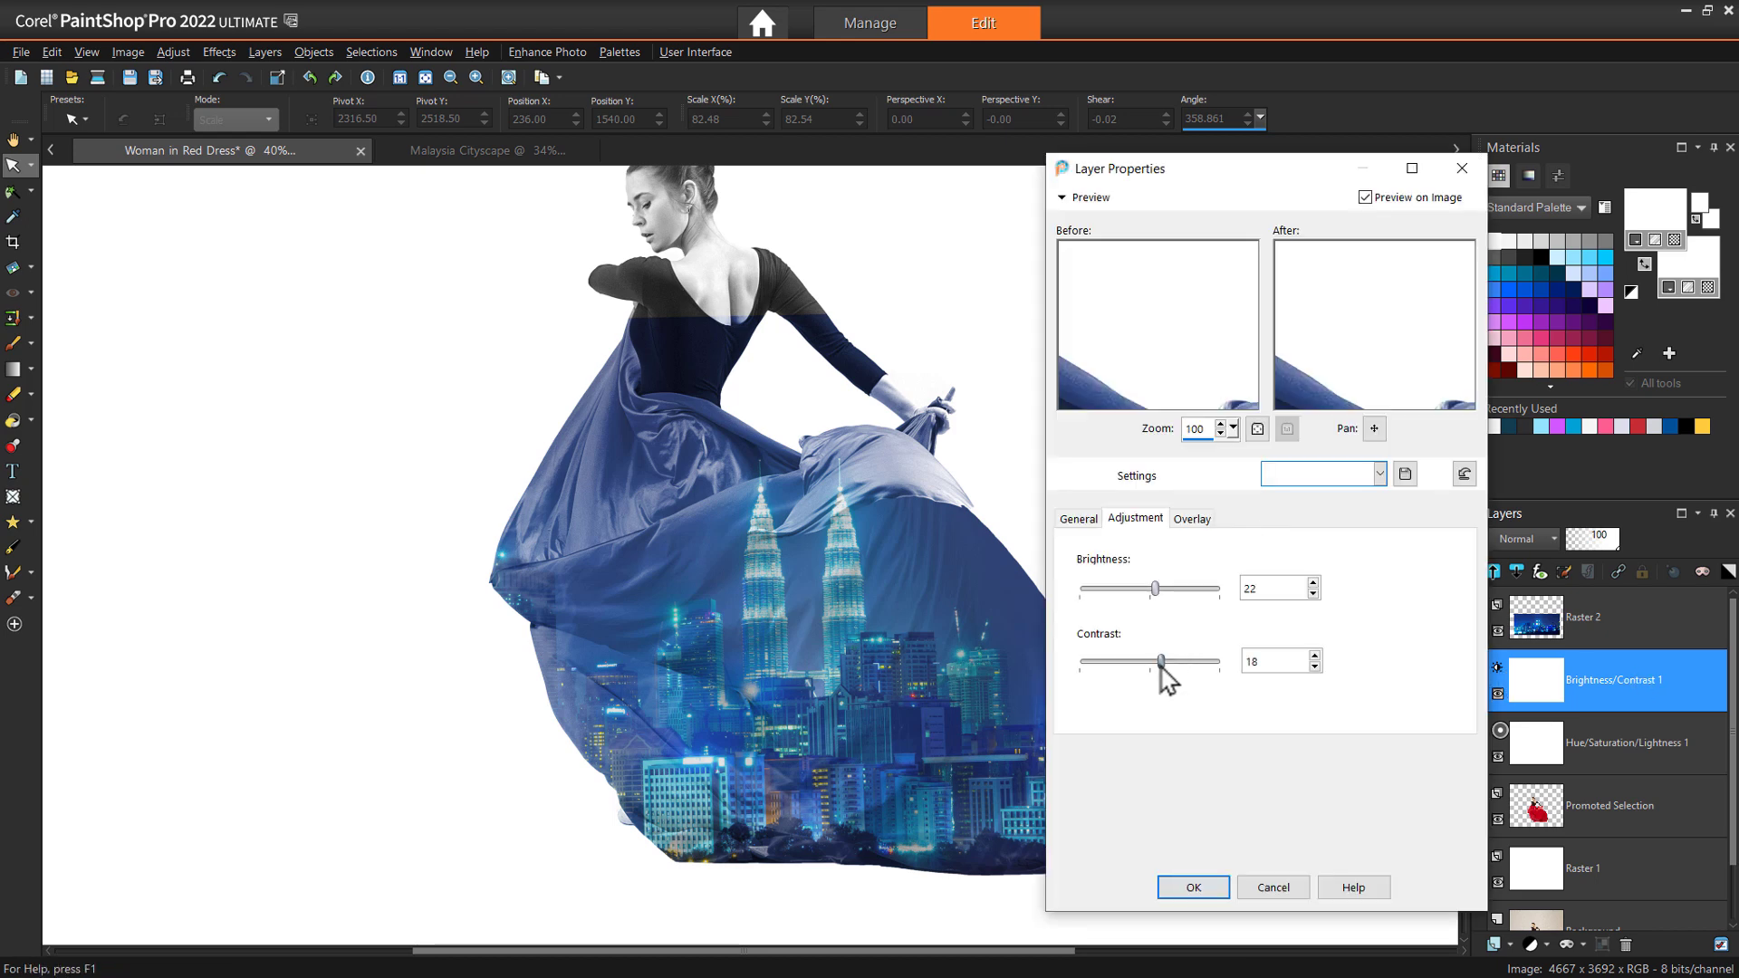
left_click(1193, 892)
- Try a higher saturation on Hue/Saturation/Lightness 1, then cancel to keep the dancer grayscale
left_click(1557, 743)
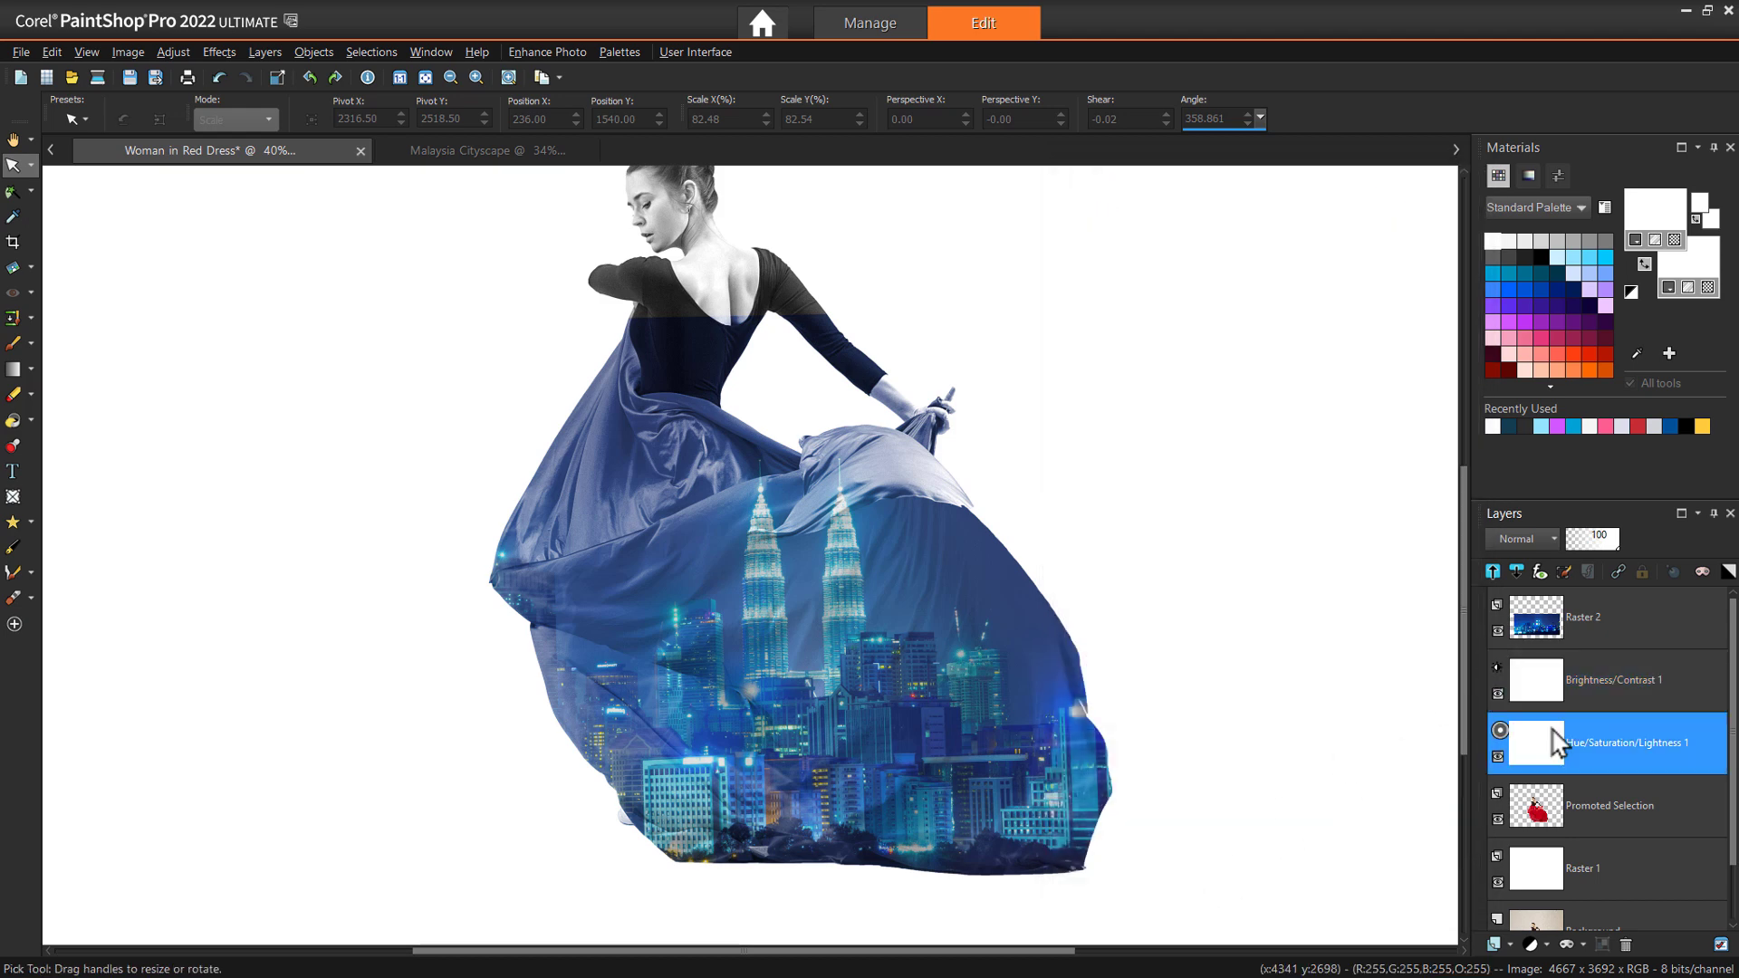
double_click(1553, 759)
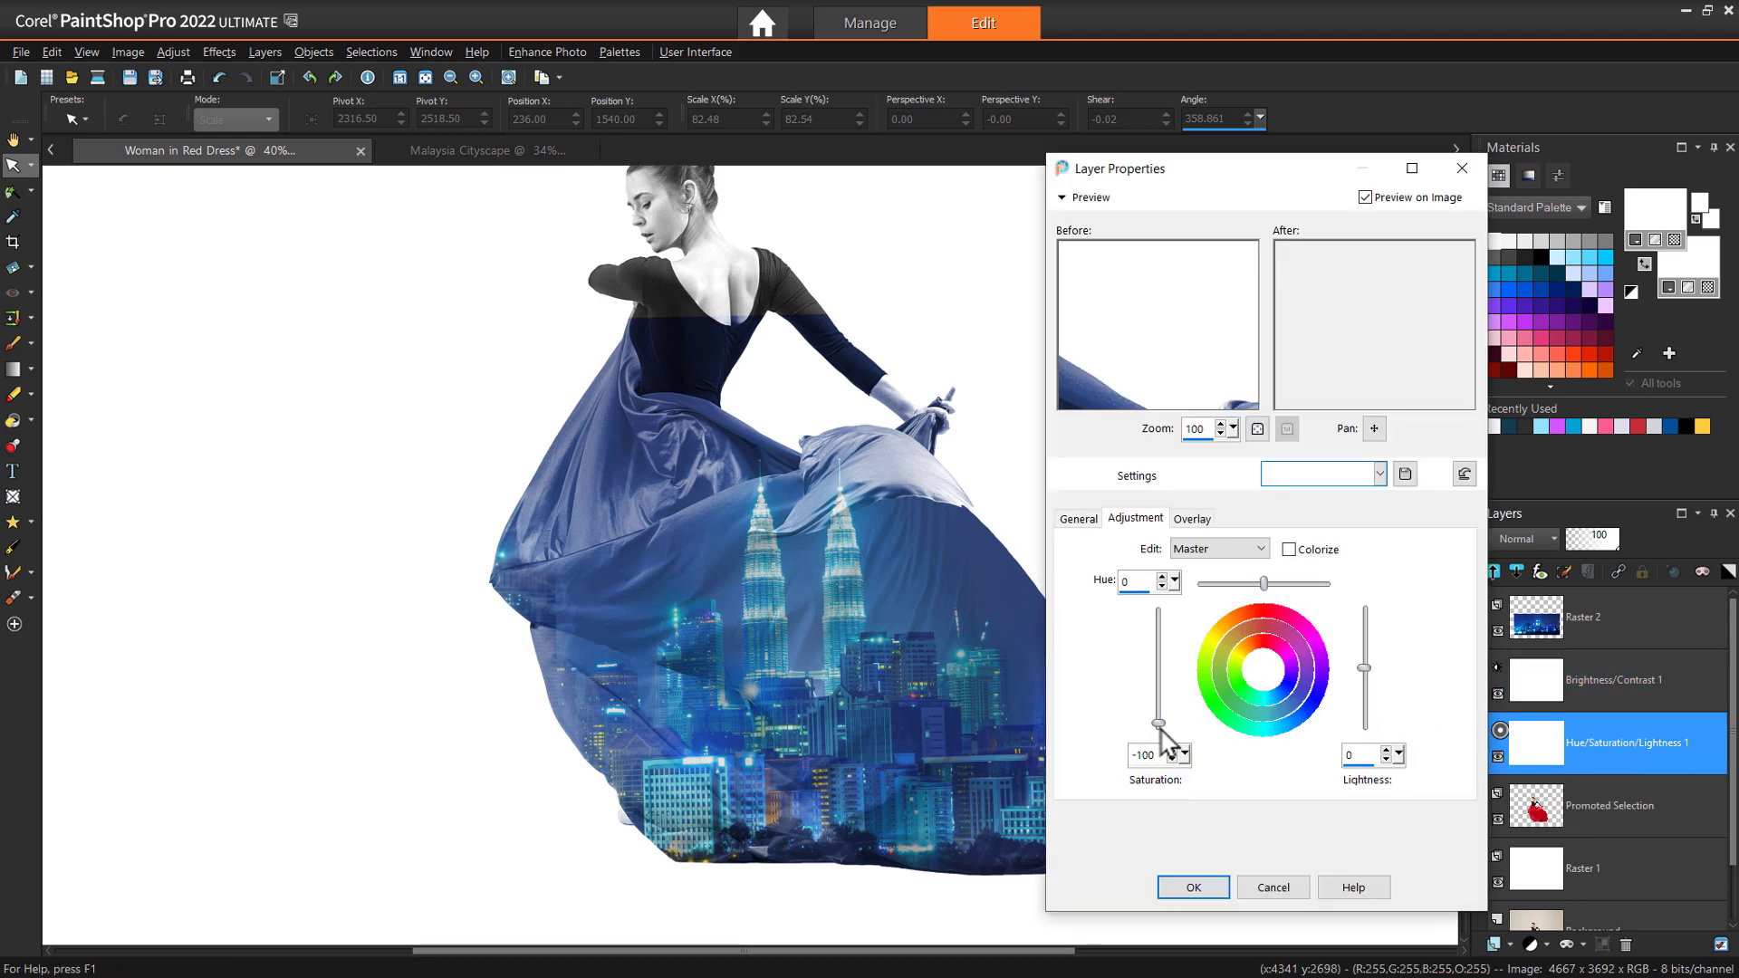
left_click_drag(1158, 724, 1159, 711)
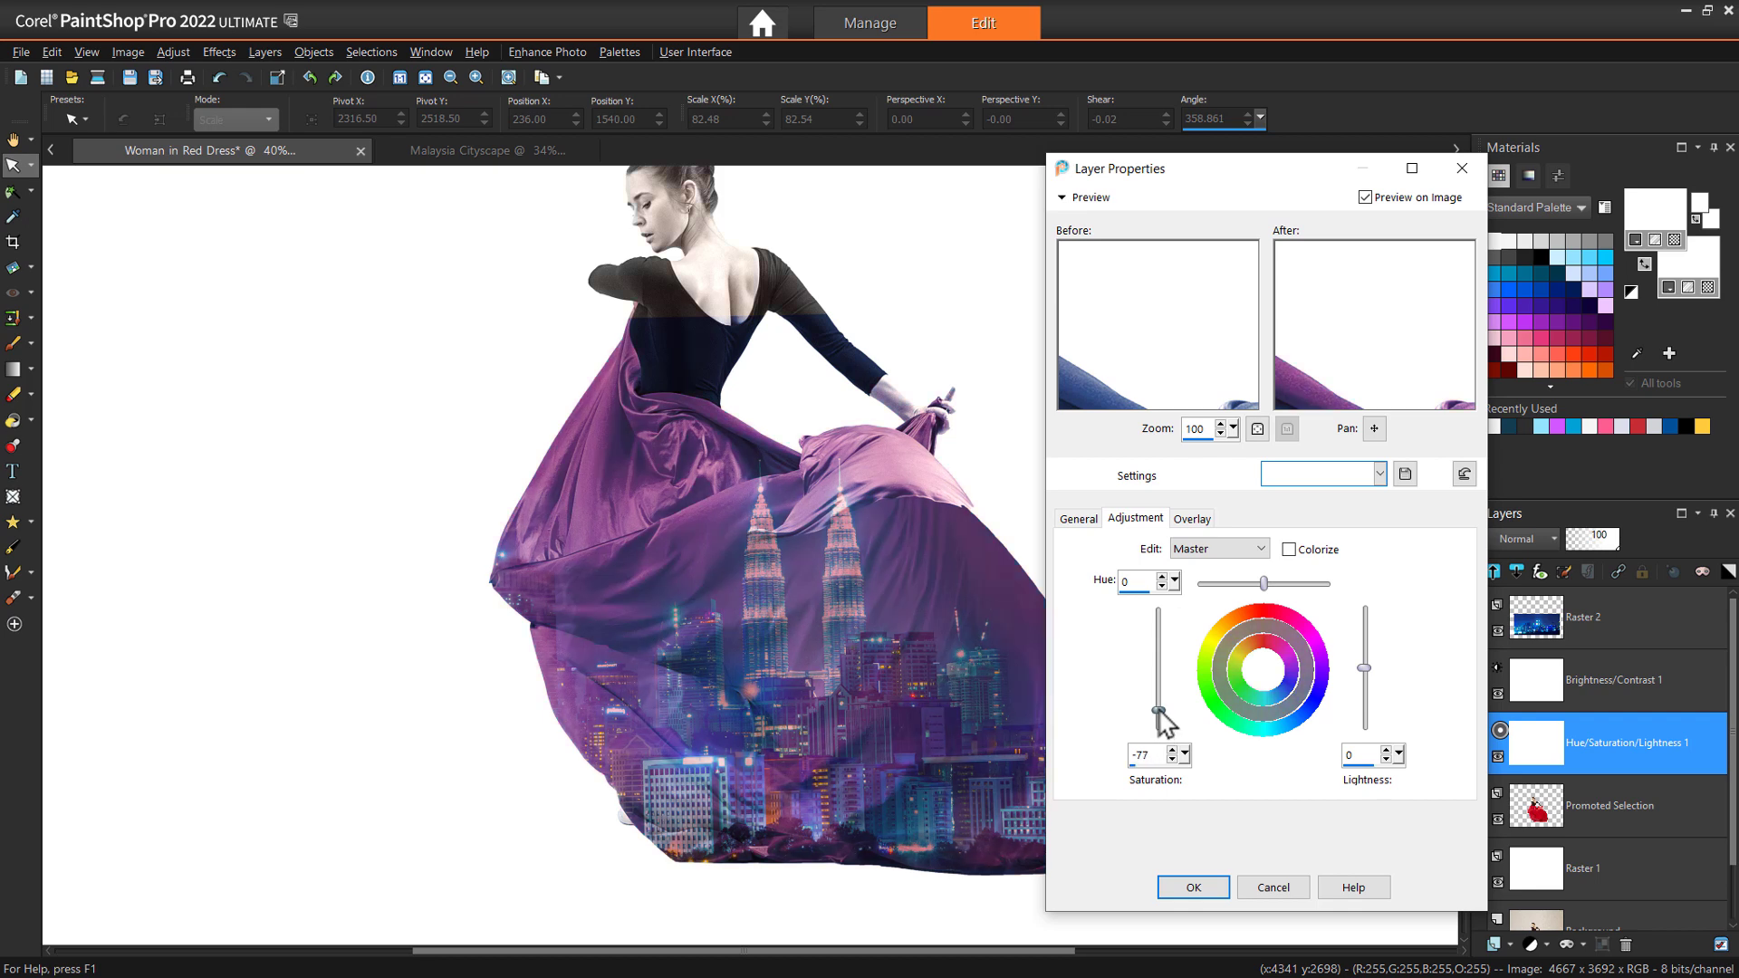
left_click(1266, 891)
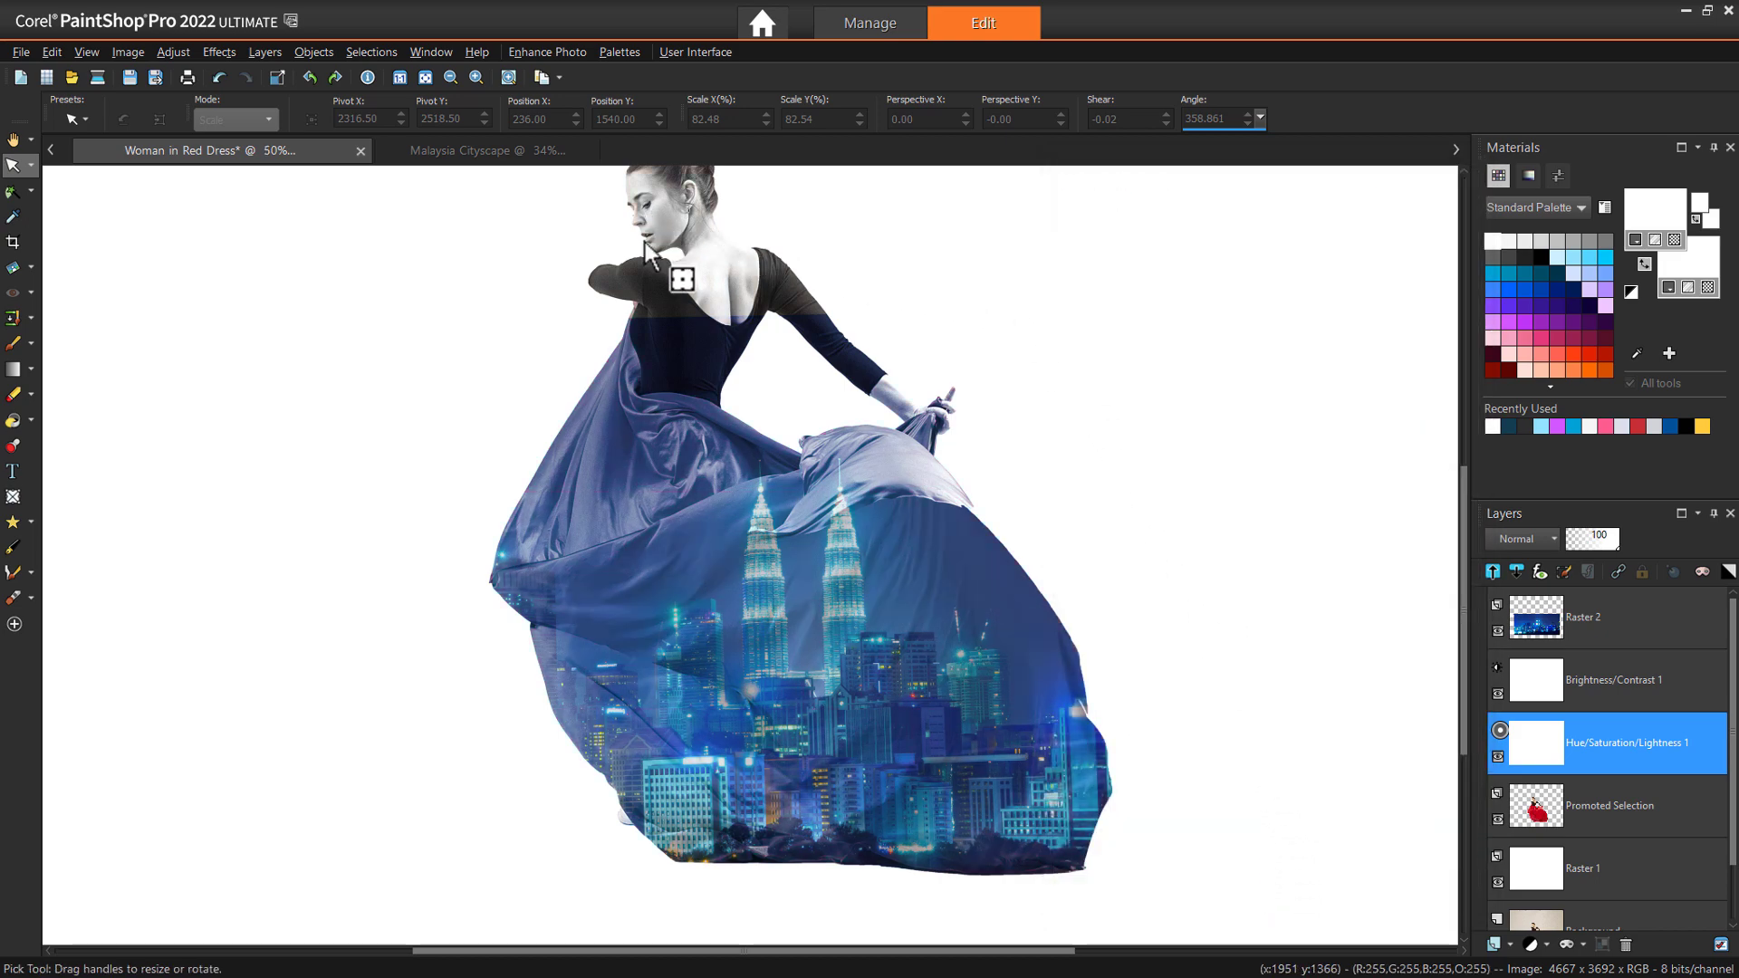
- Select the Promoted Selection layer and zoom in on the dancer's face
scroll(645, 242, "up", 3)
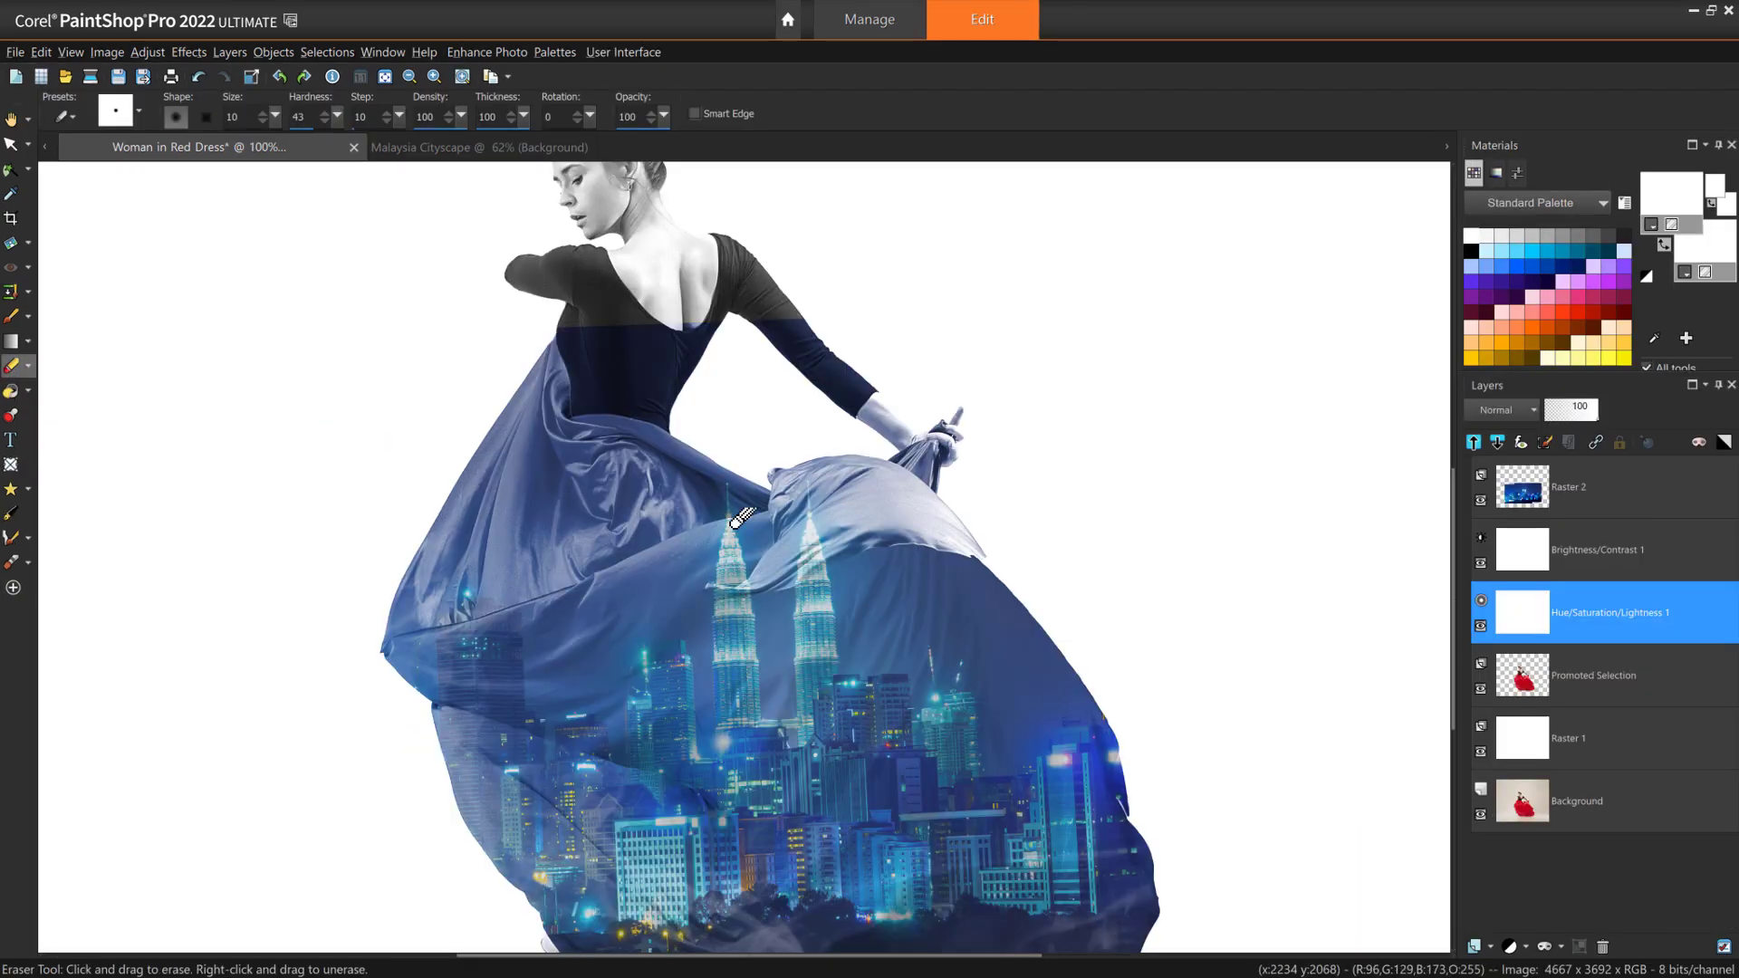
left_click(1581, 690)
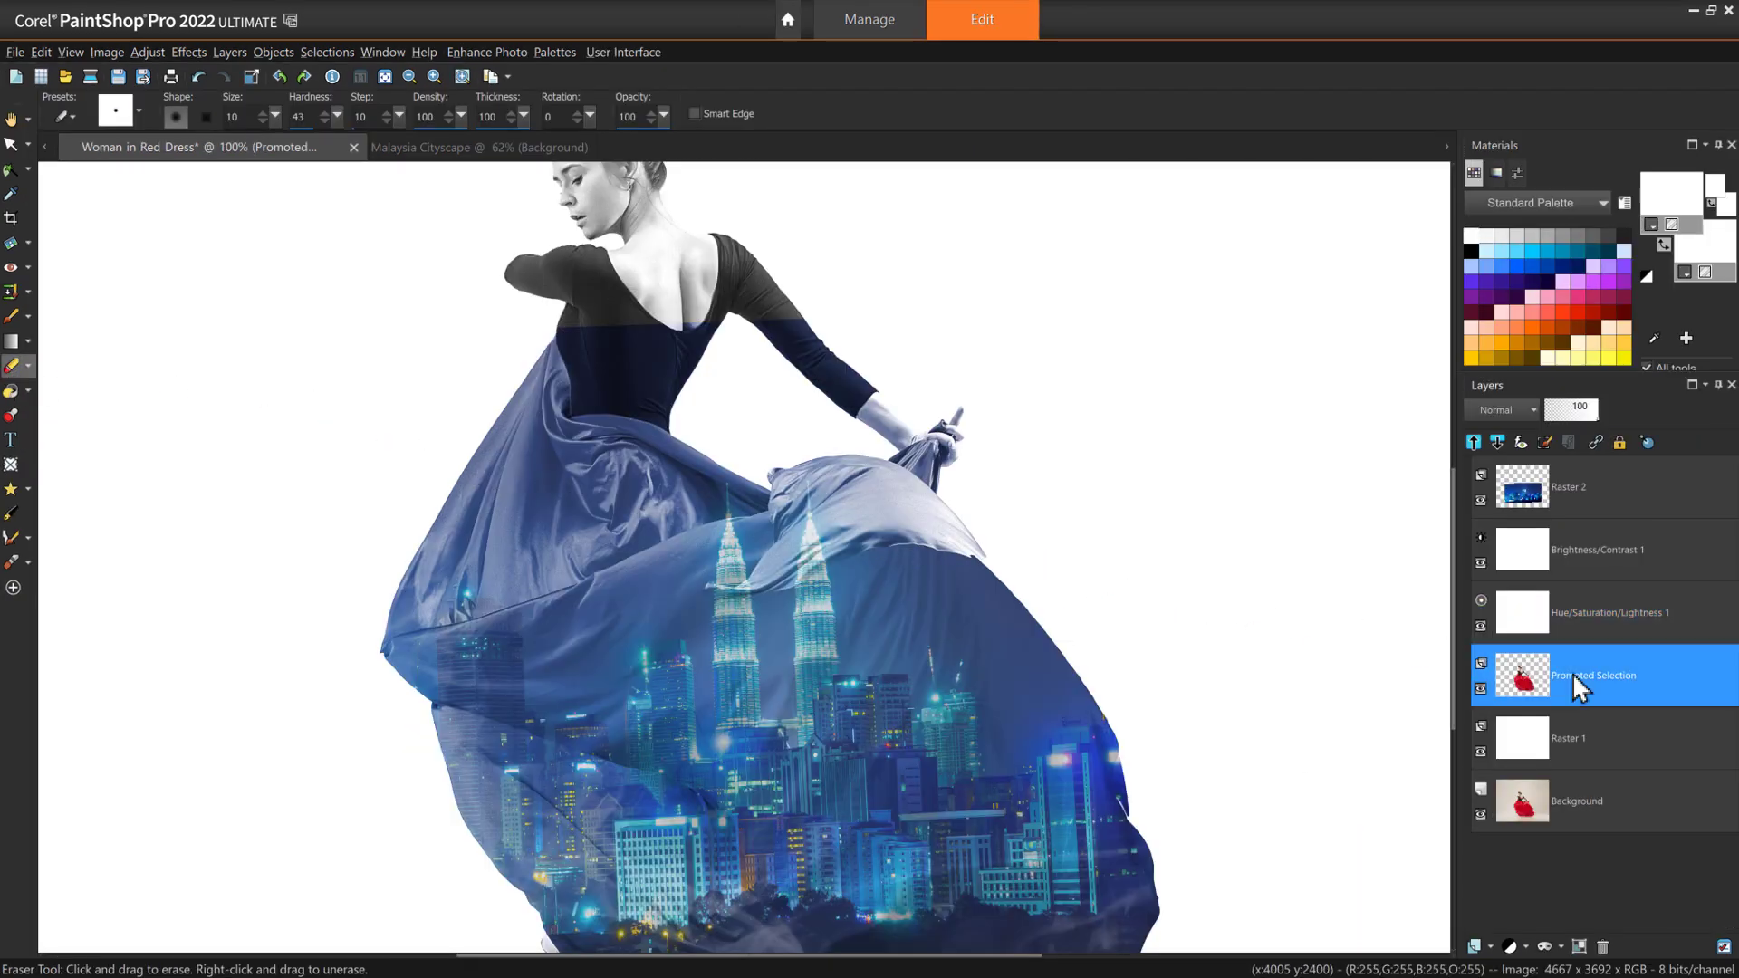
scroll(598, 177, "up", 10)
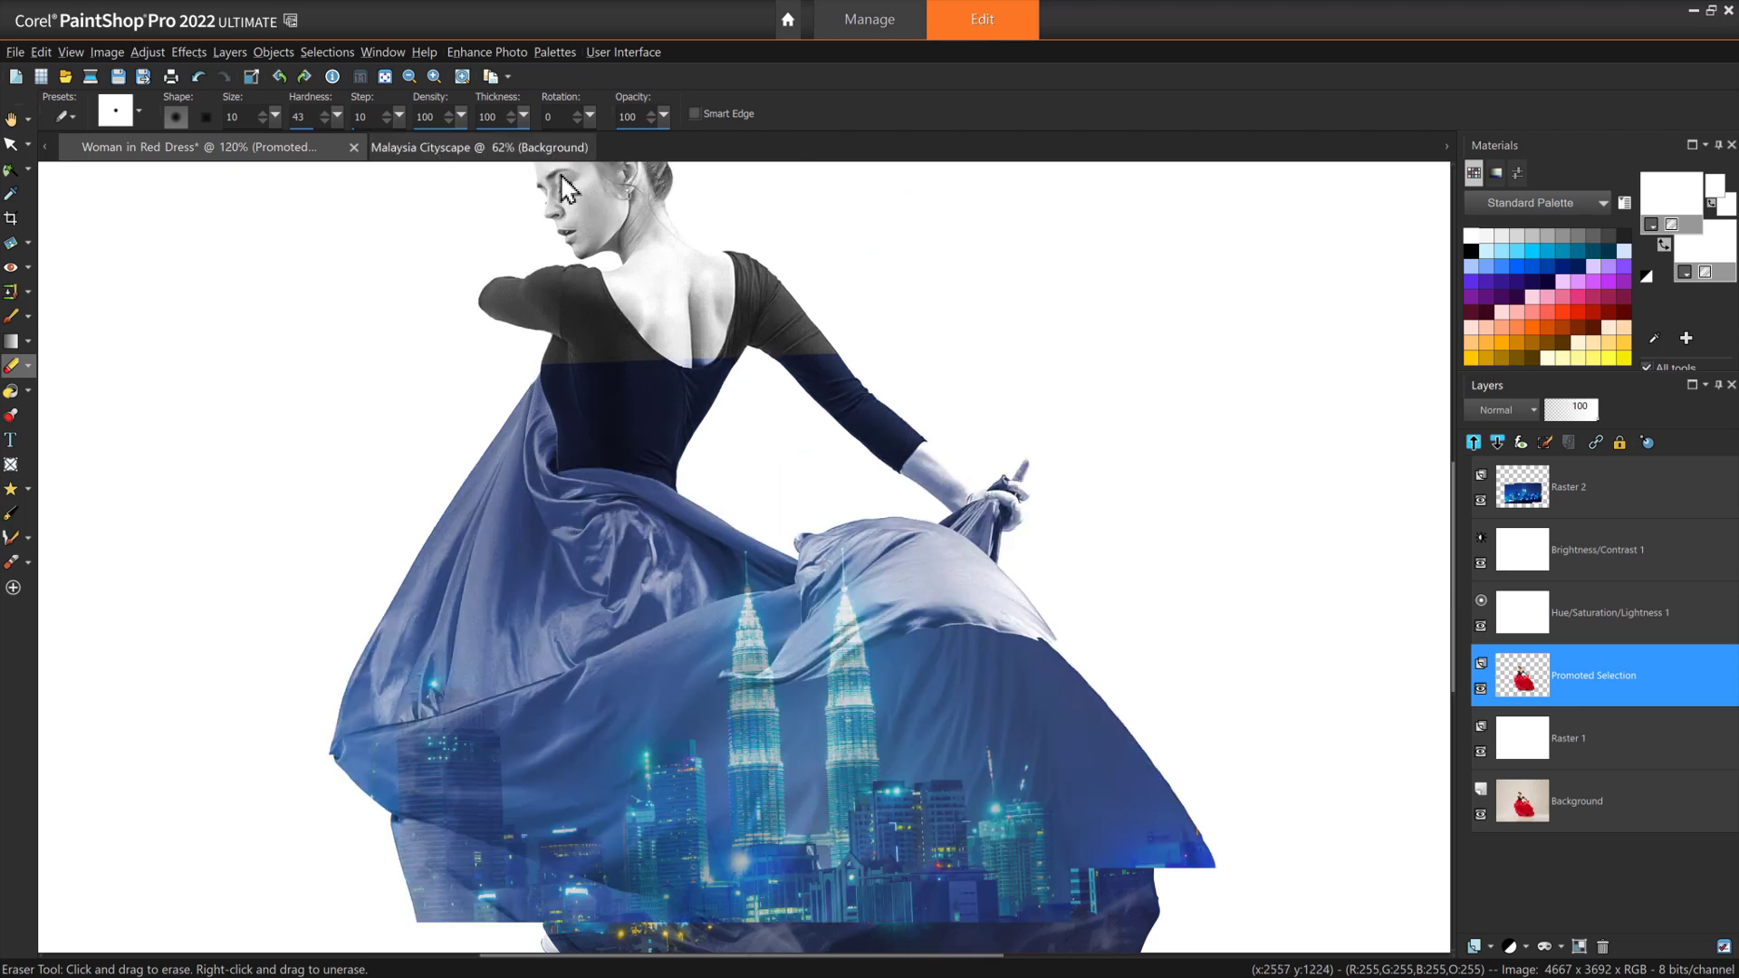
scroll(605, 238, "up", 1)
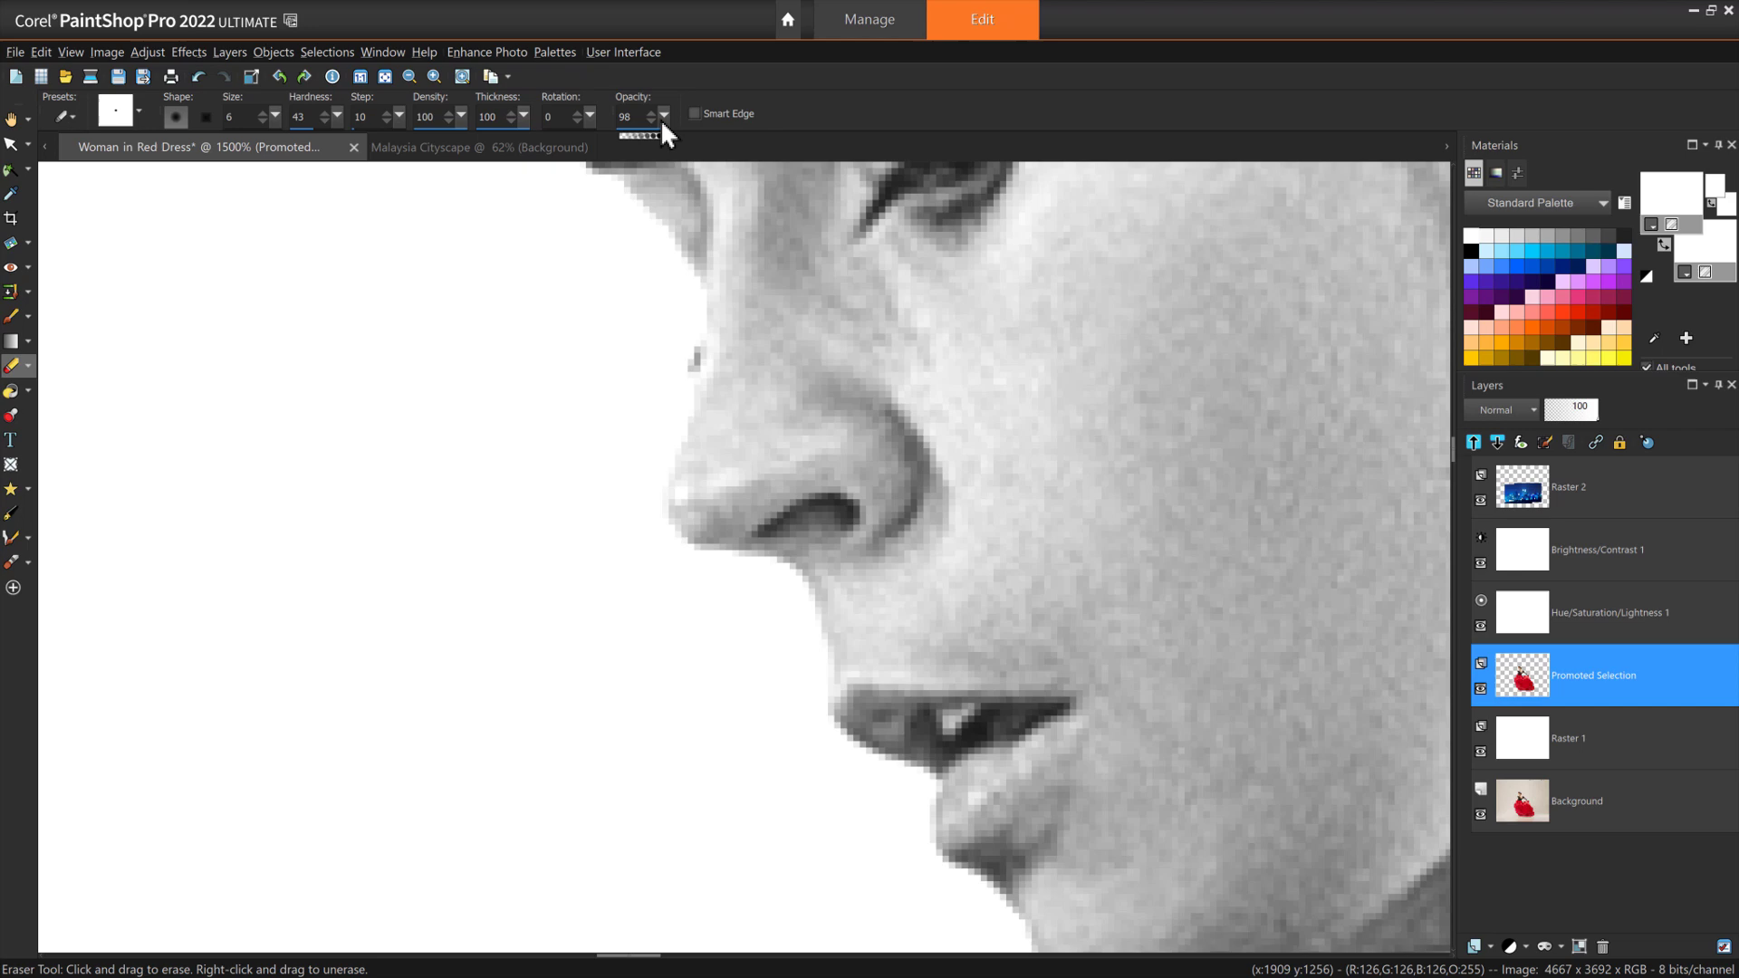
- Set the eraser to size 6, hardness 36 and 73% opacity
left_click_drag(664, 115, 431, 182)
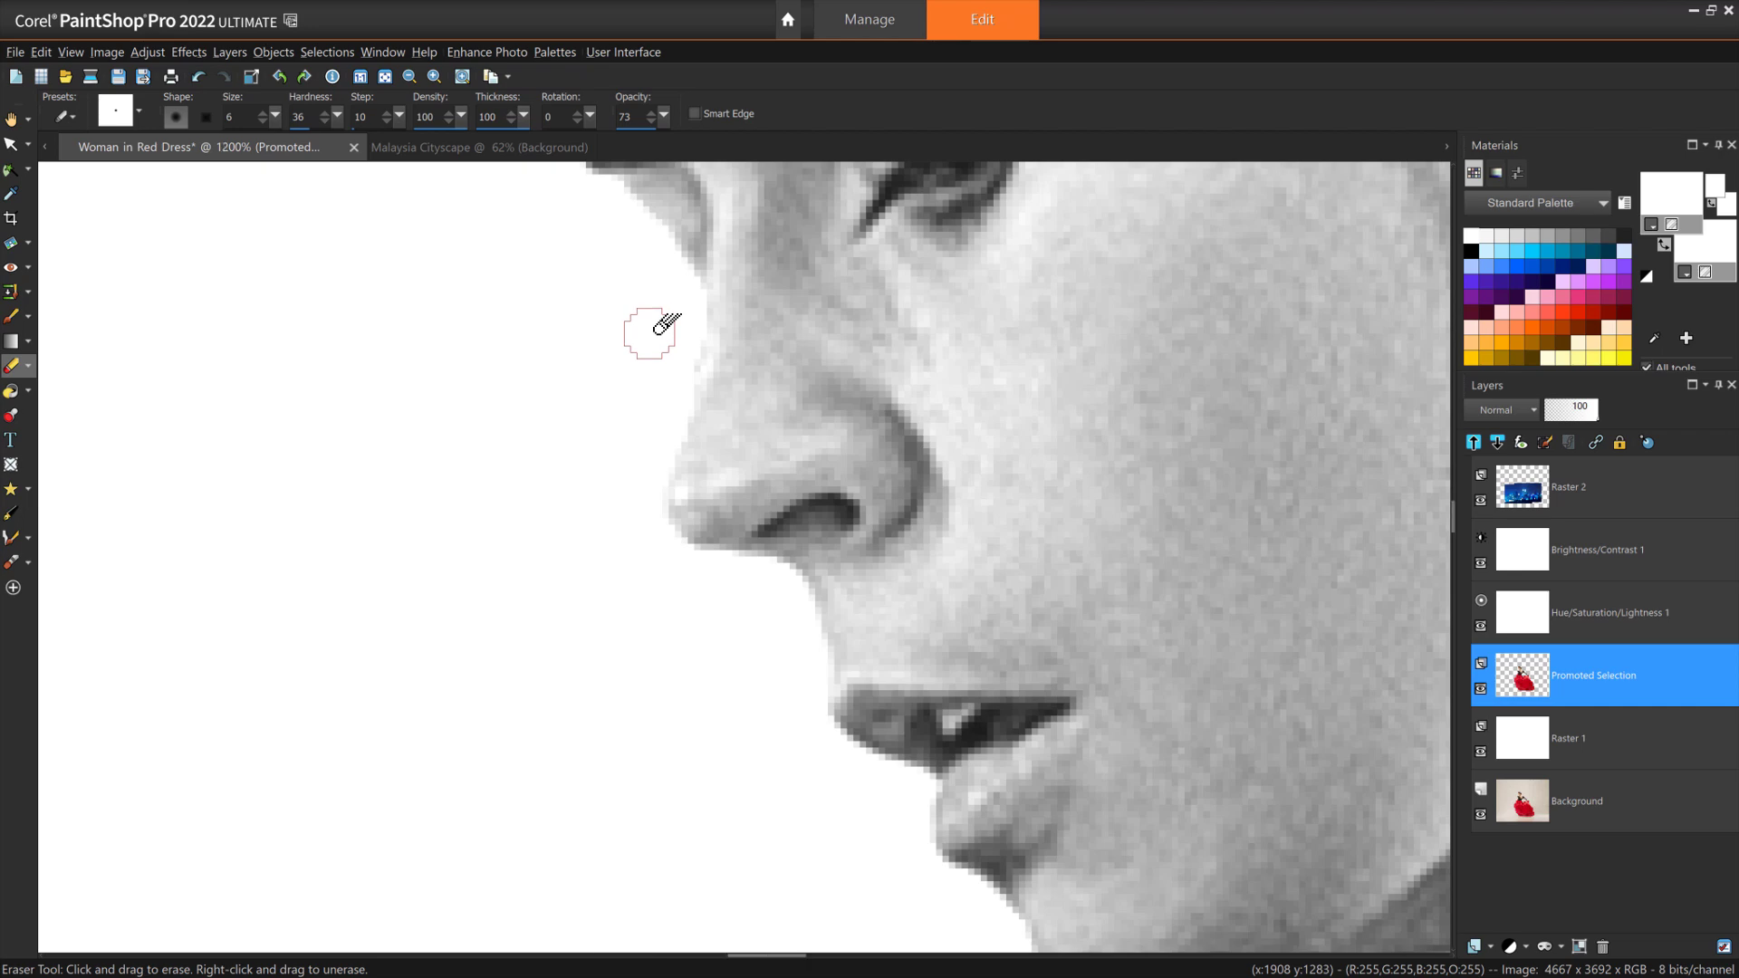
scroll(648, 333, "down", 2)
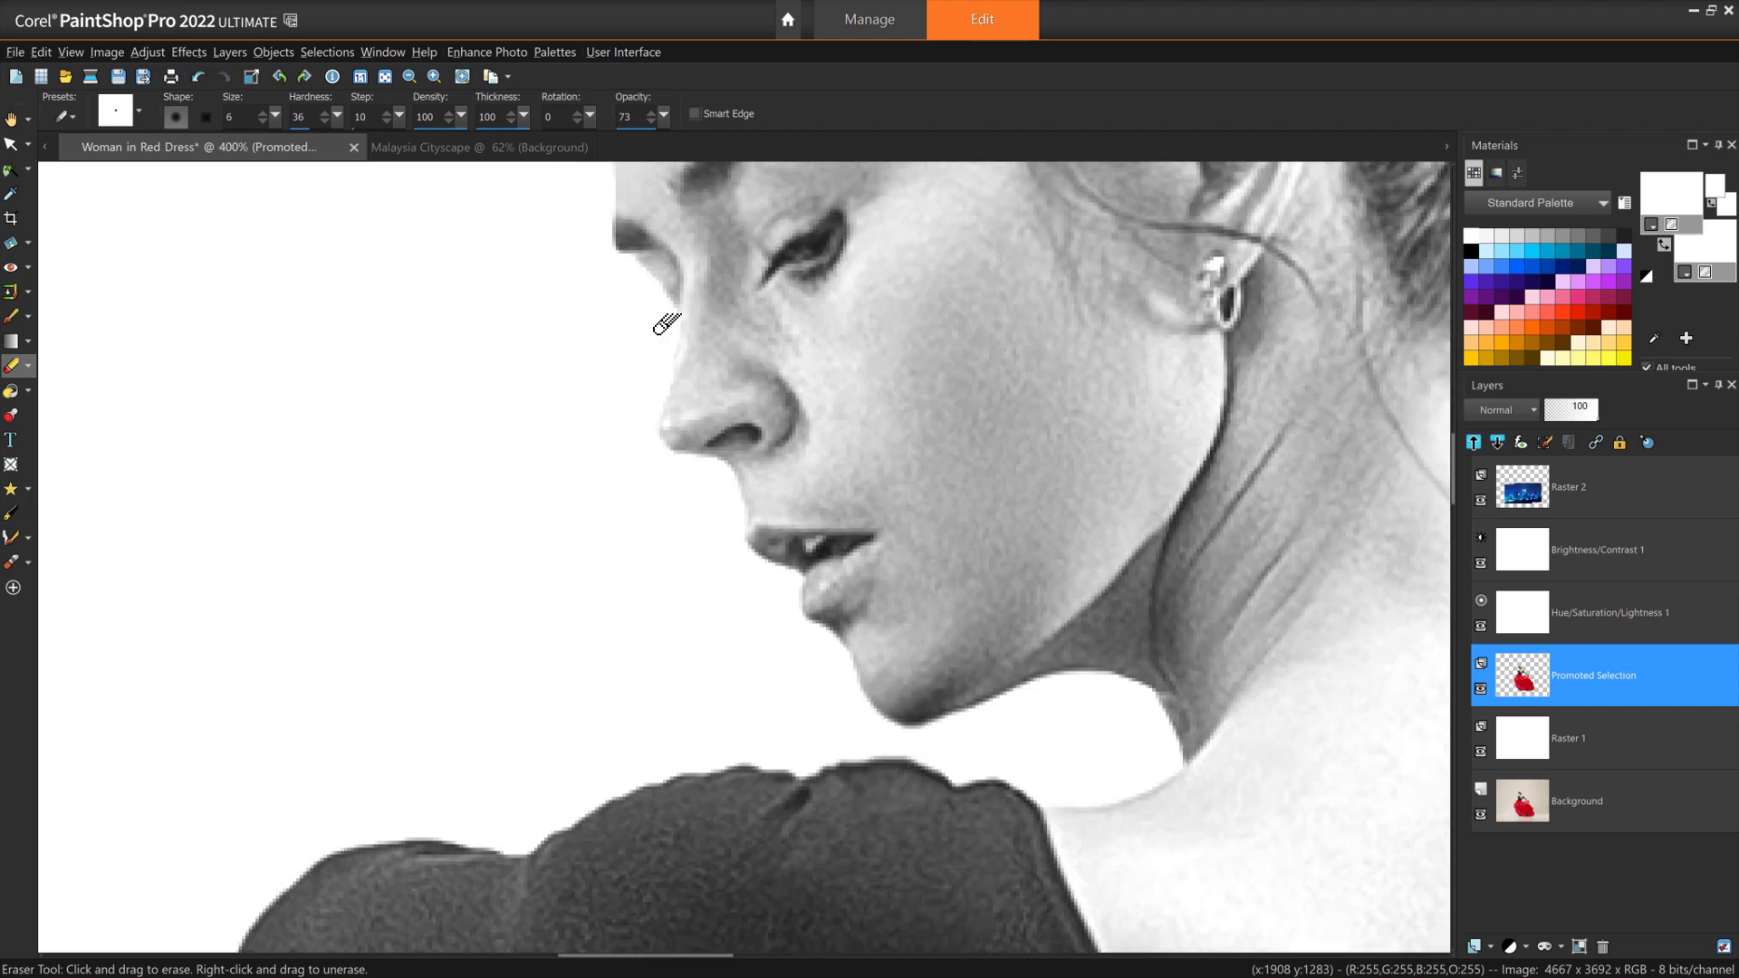
scroll(667, 323, "down", 2)
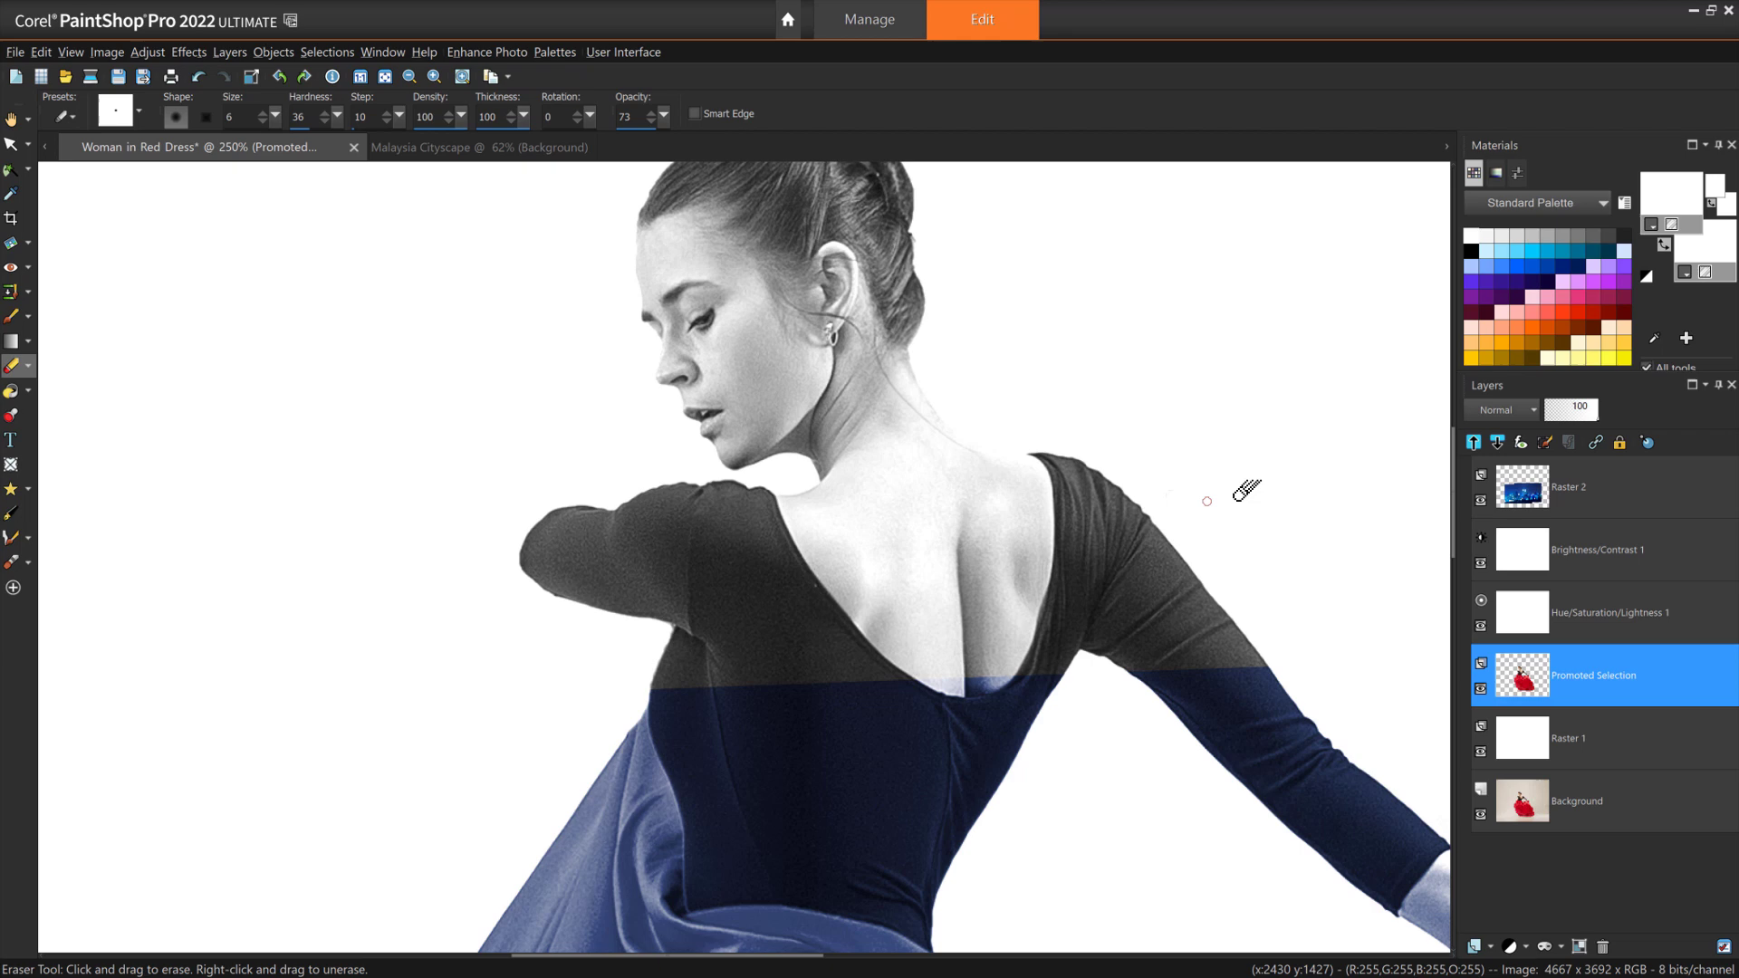
- On Raster 2, erase the blue city tint from the dancer's back and sleeve with a size 140 eraser
left_click(1573, 497)
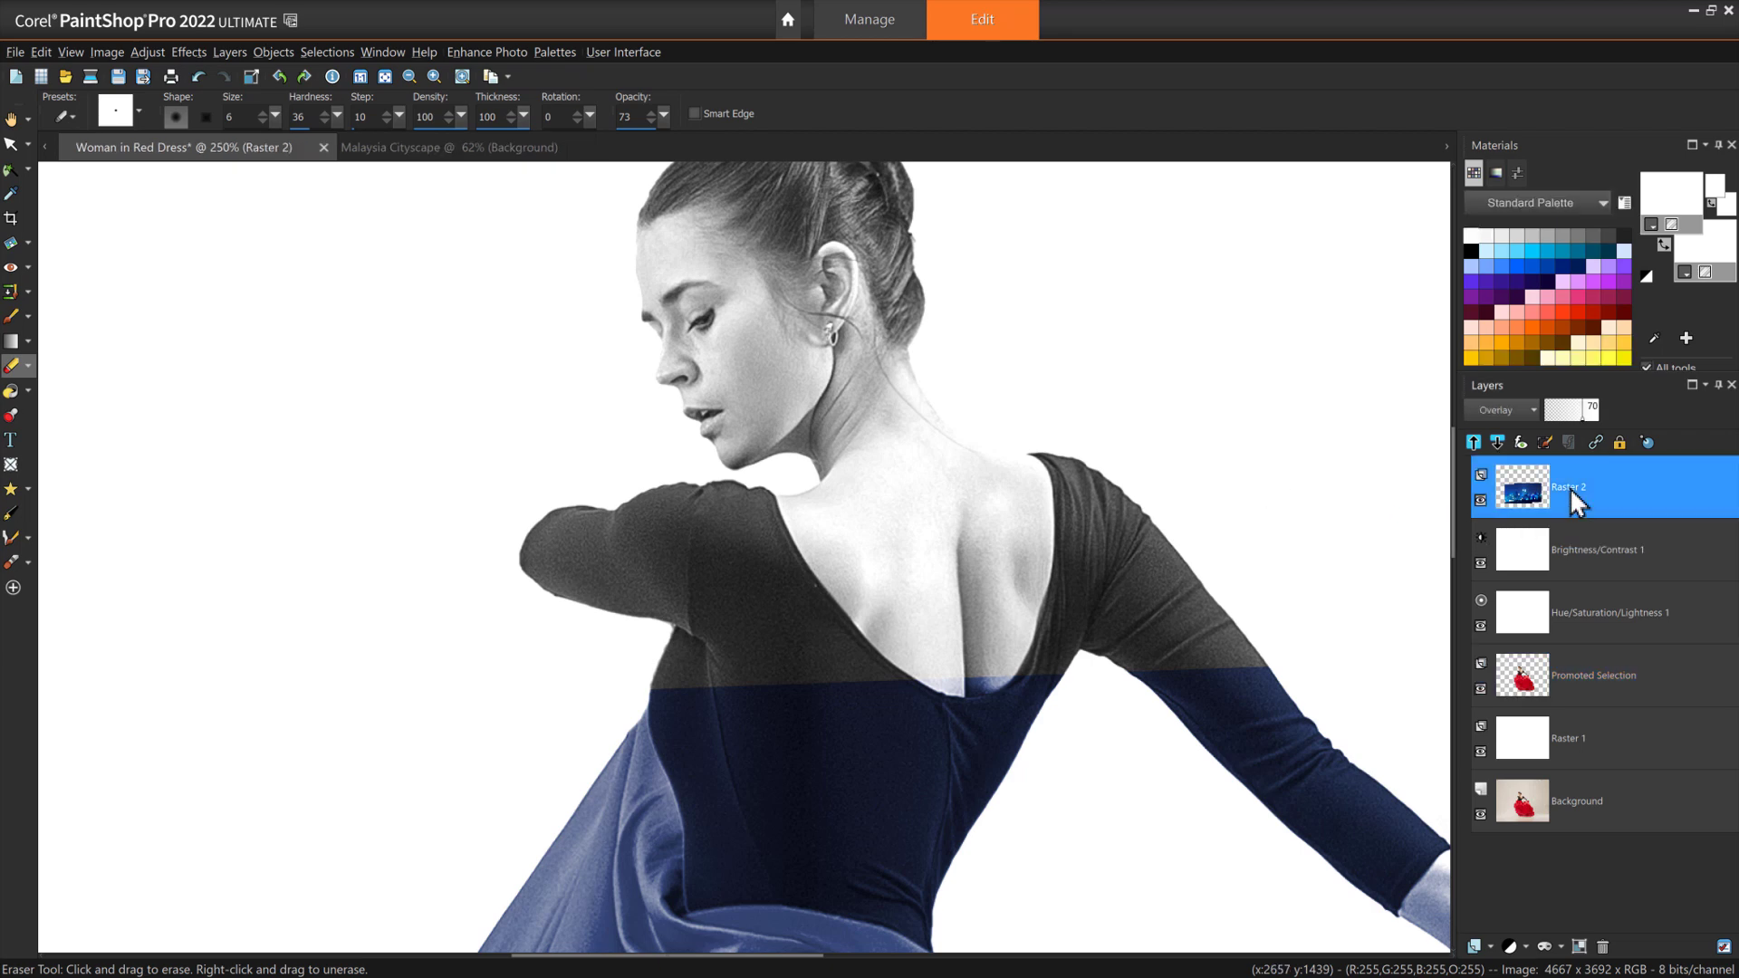
mouse_move(952, 718)
left_mouse_down()
mouse_move(1138, 738)
mouse_move(1112, 668)
mouse_move(731, 691)
mouse_move(906, 765)
mouse_move(1235, 583)
mouse_move(1238, 833)
left_mouse_up()
scroll(1286, 824, "down", 2)
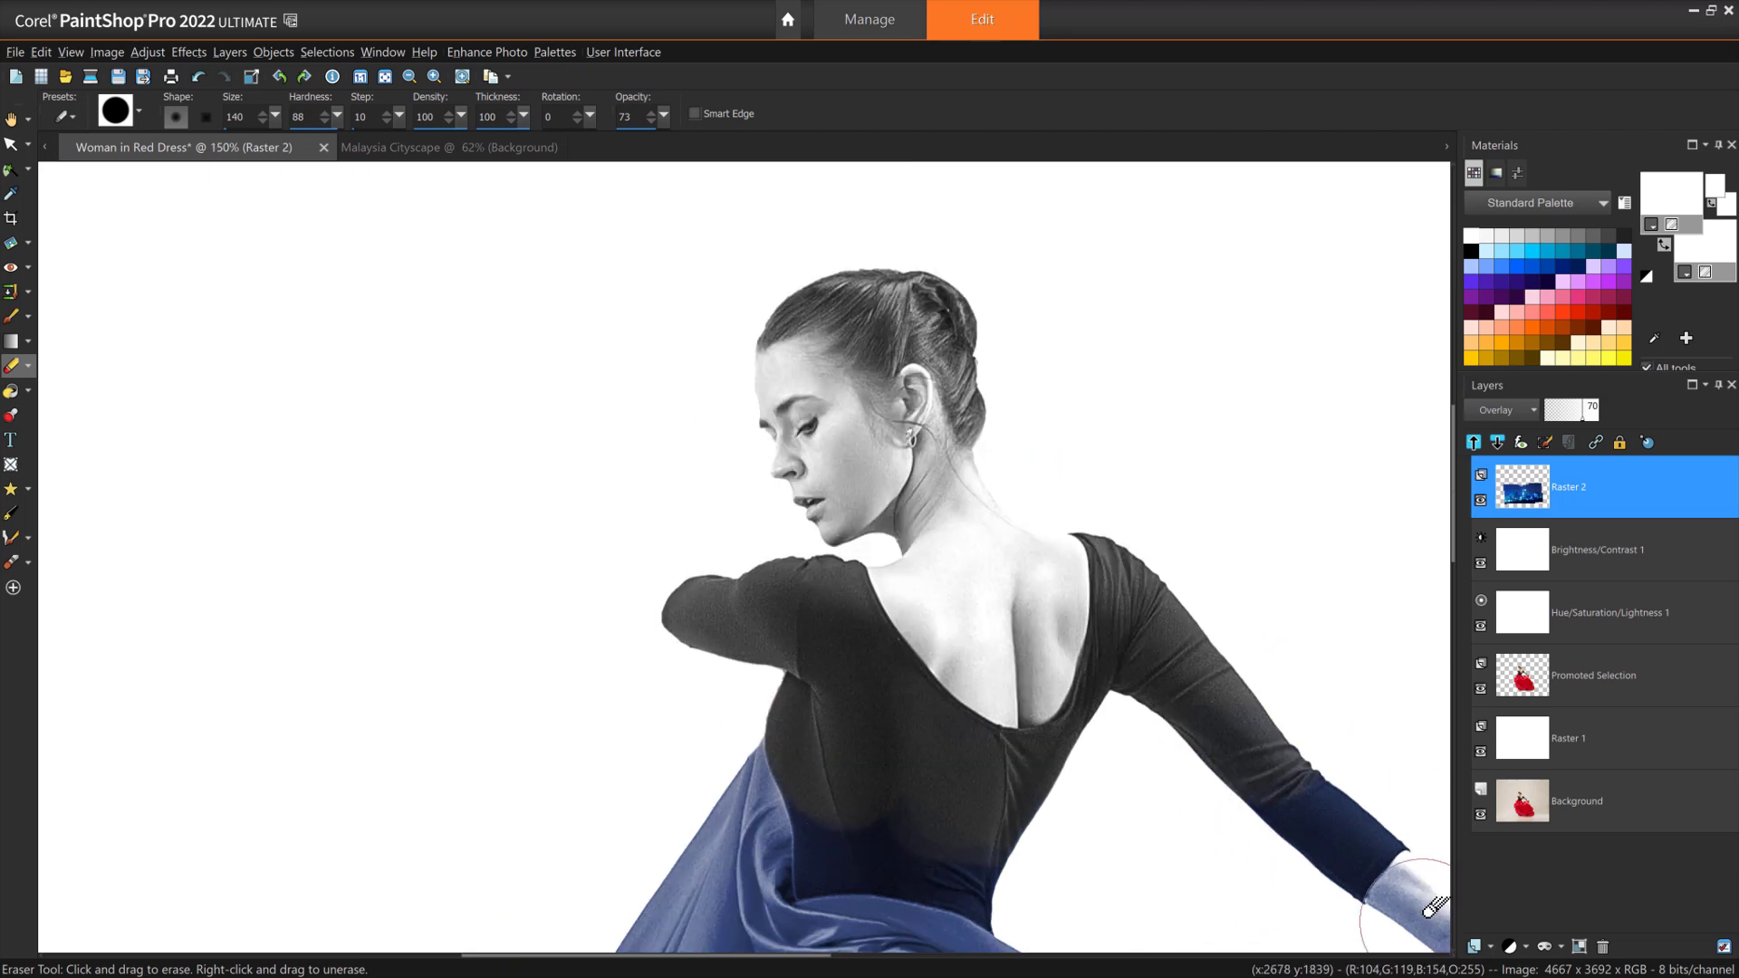
left_click_drag(1456, 505, 1456, 567)
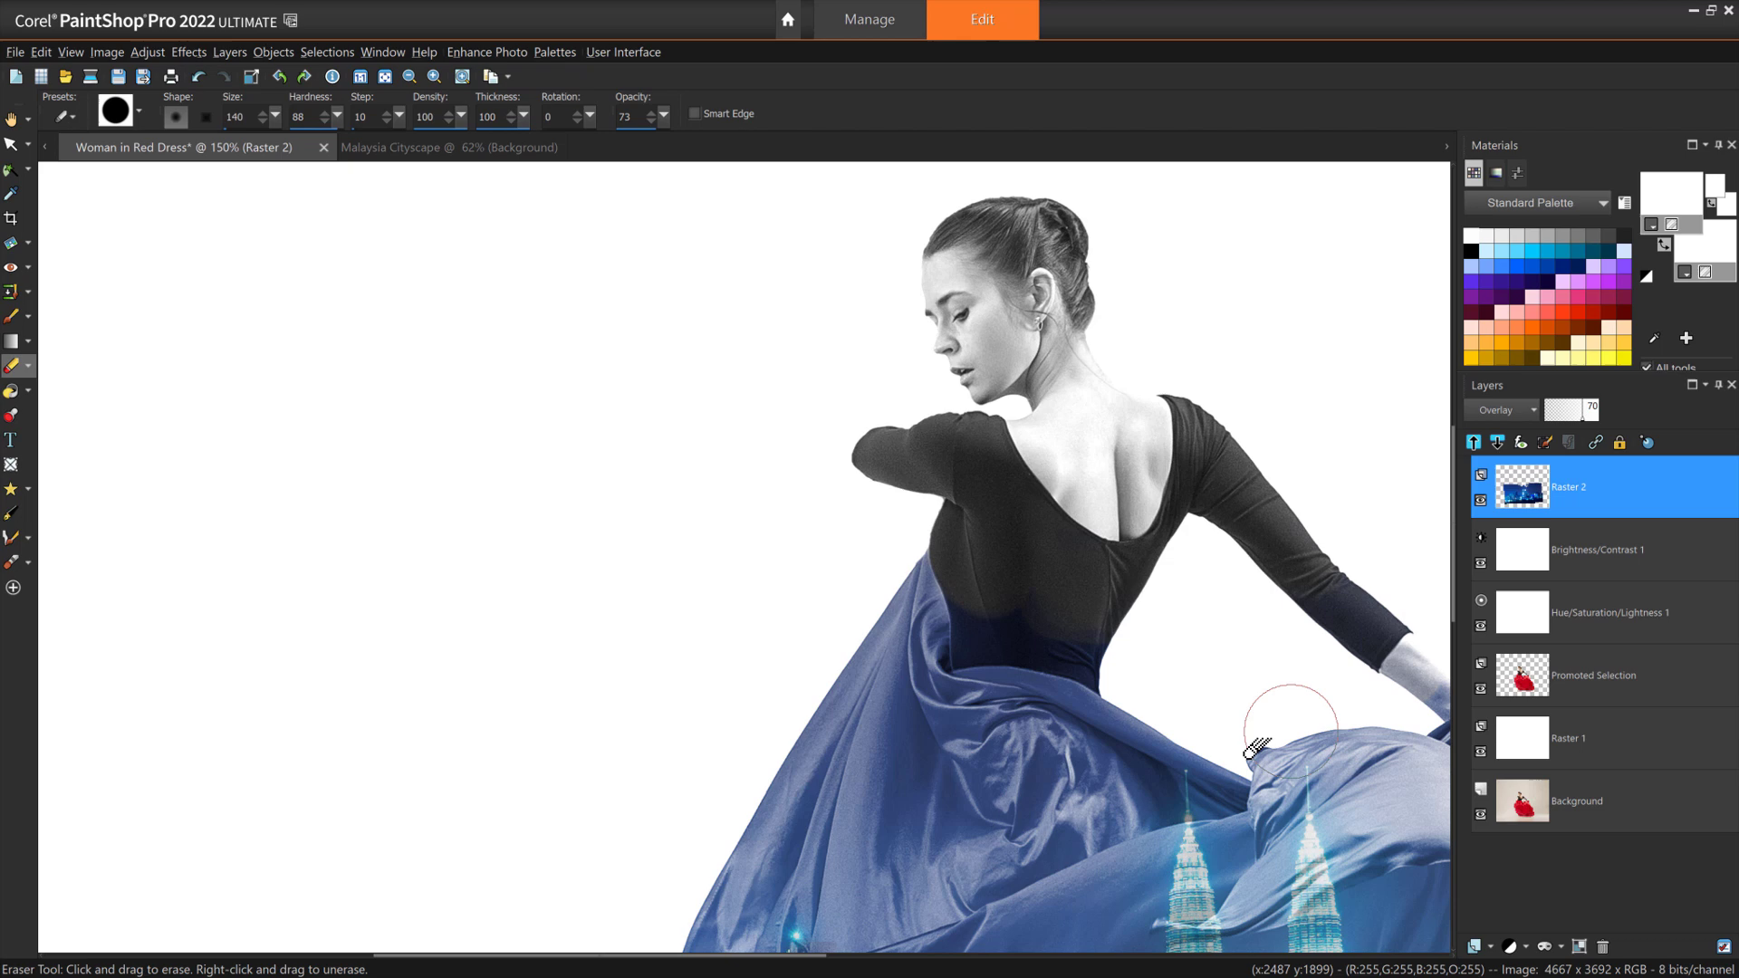
left_click_drag(819, 967, 892, 968)
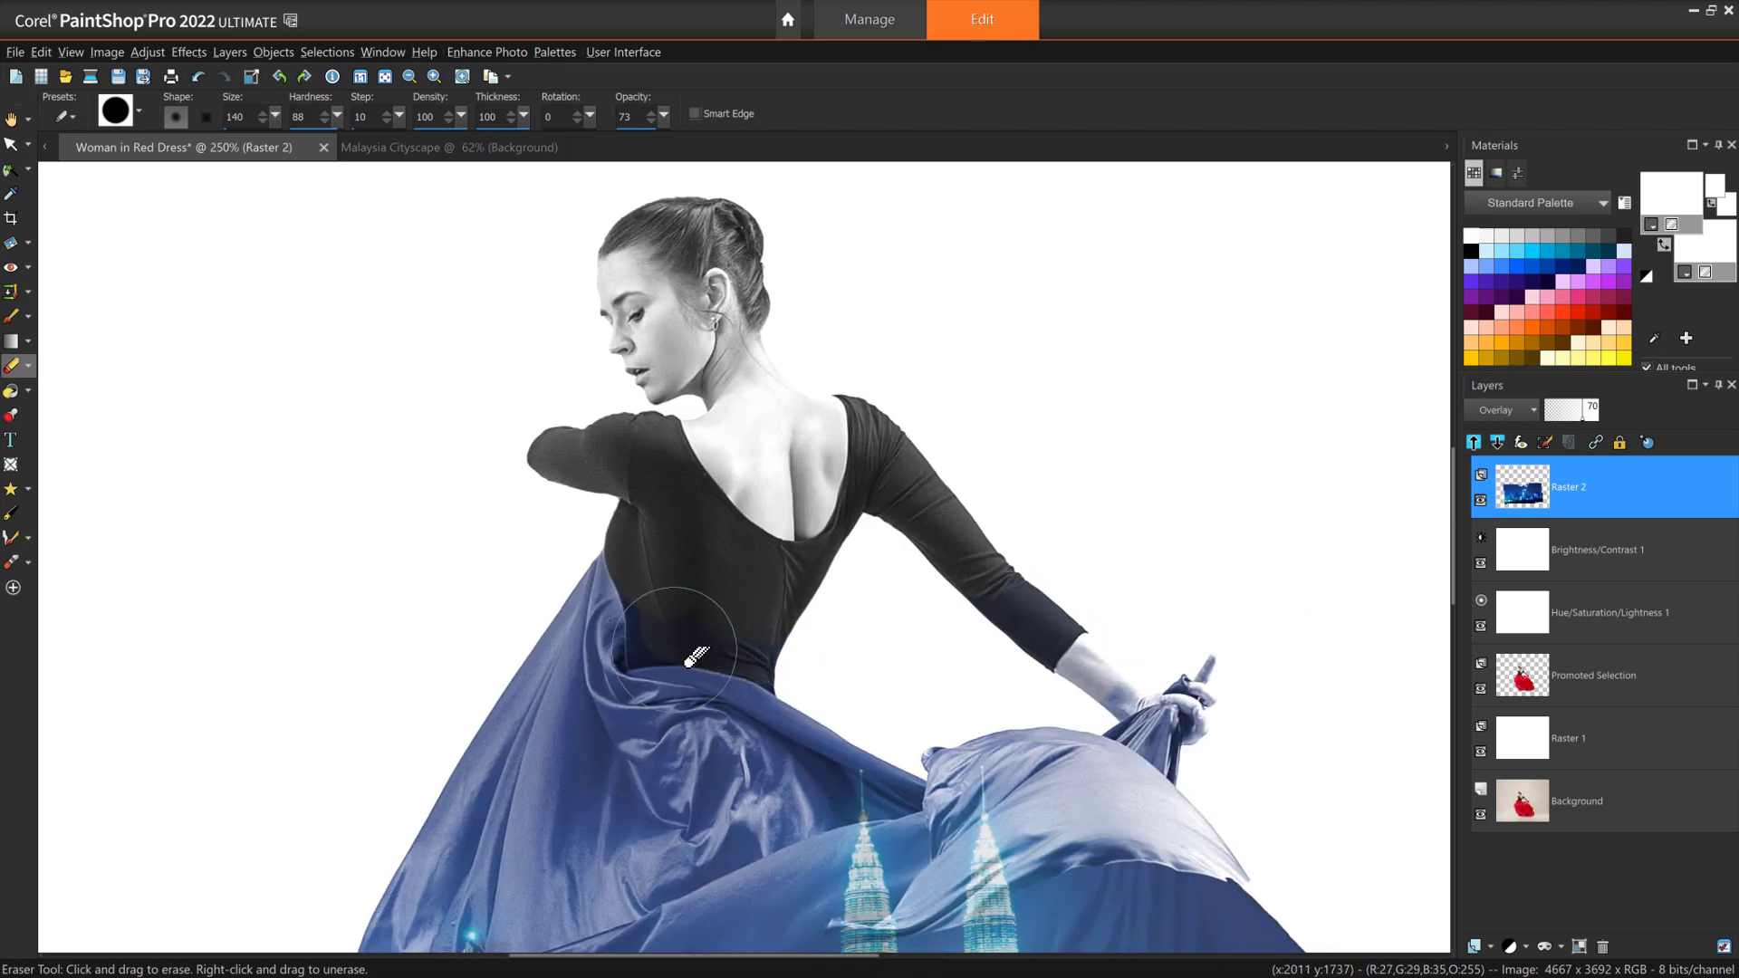
- Shrink the eraser to size 57 and erase leftover blue along the bodice's left edge
scroll(734, 594, "up", 3)
left_click_drag(274, 116, 272, 127)
mouse_move(613, 575)
left_mouse_down()
mouse_move(611, 630)
mouse_move(598, 566)
mouse_move(606, 623)
mouse_move(894, 695)
mouse_move(888, 731)
mouse_move(616, 665)
mouse_move(693, 588)
left_mouse_up()
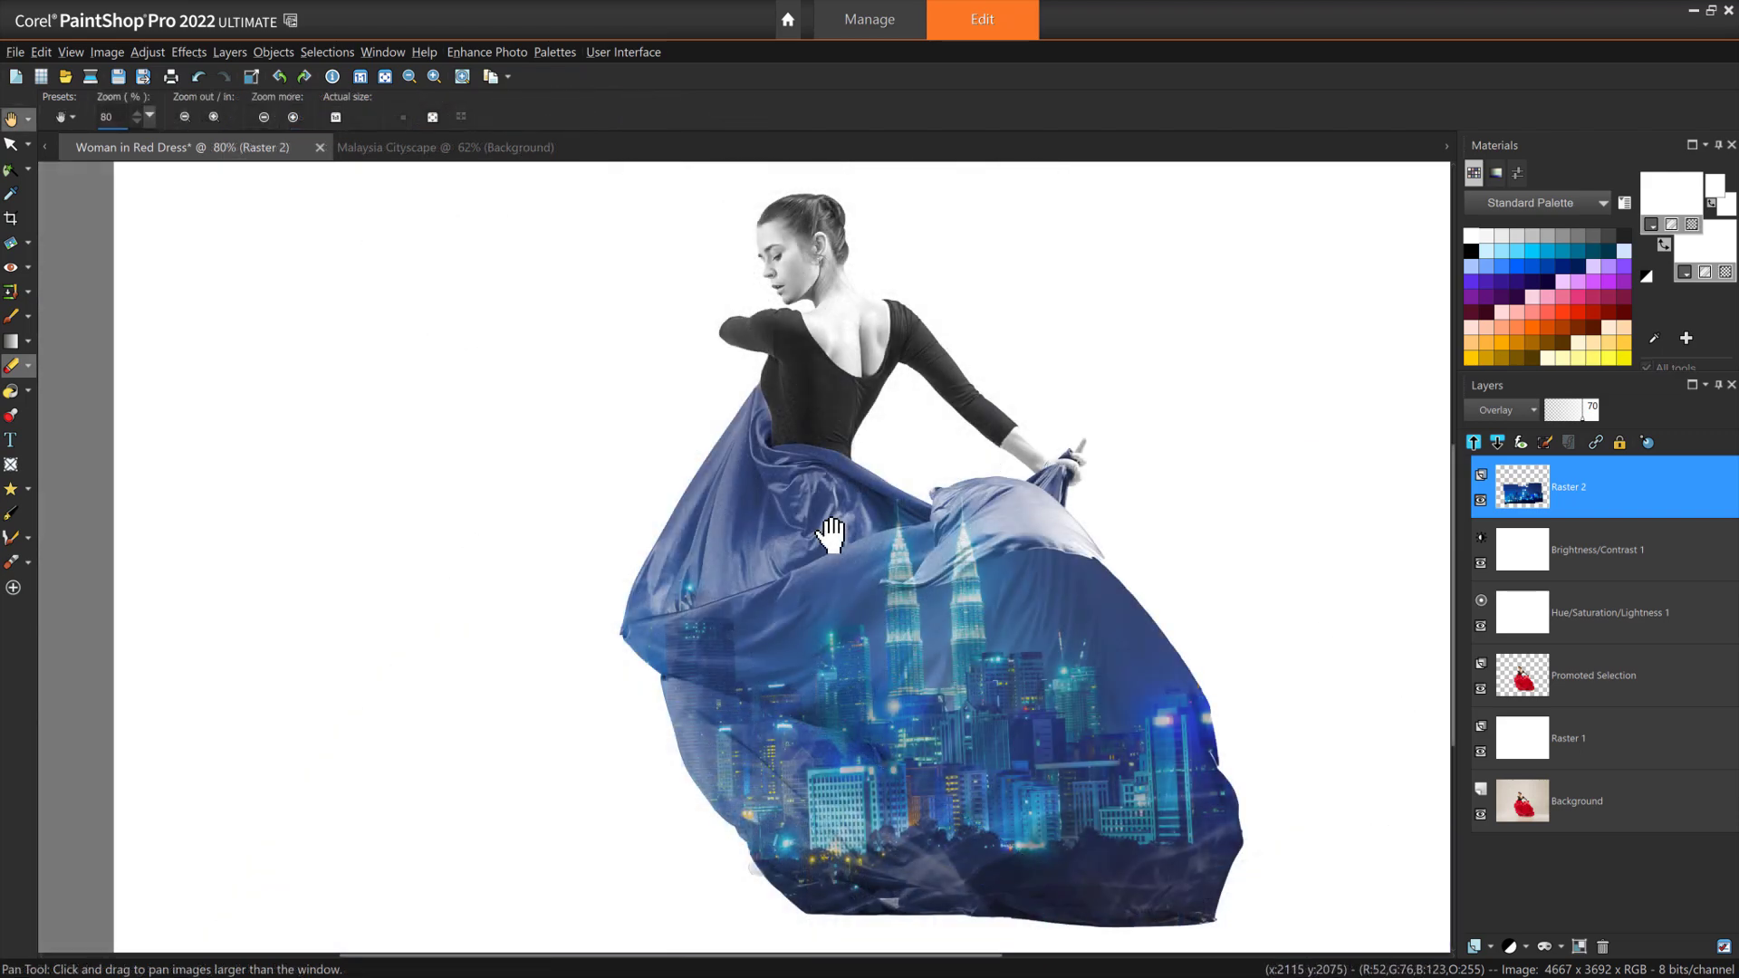